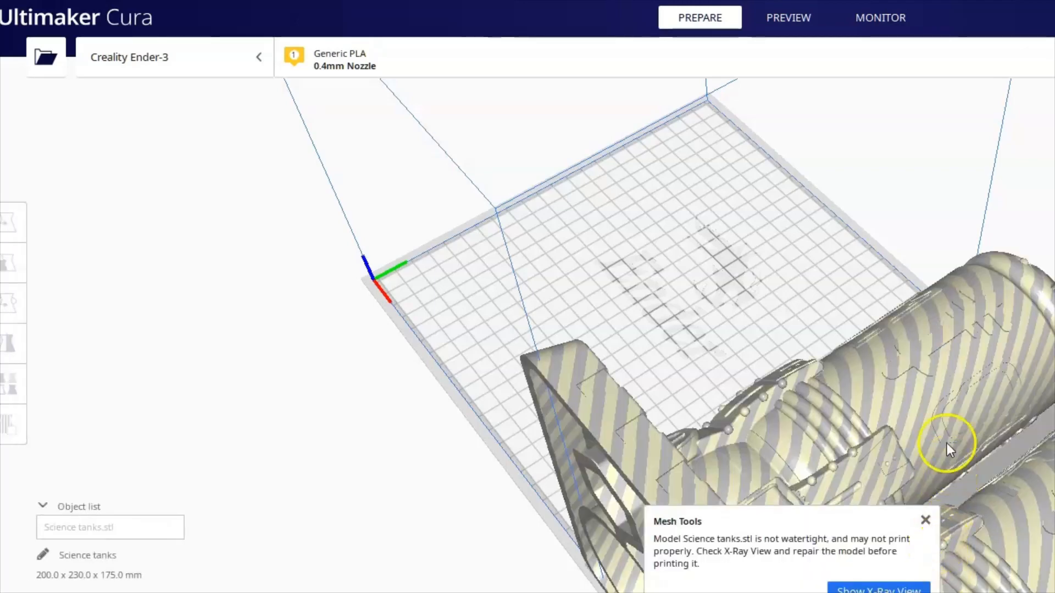
- Move the Science tanks model onto the build plate, to about X 33.4 mm and Y -8.5 mm
{"action": "left_click", "coordinate": [926, 415]}
{"action": "left_click_drag", "start_coordinate": [891, 419], "coordinate": [707, 202]}
{"action": "left_click_drag", "start_coordinate": [865, 291], "coordinate": [865, 286]}
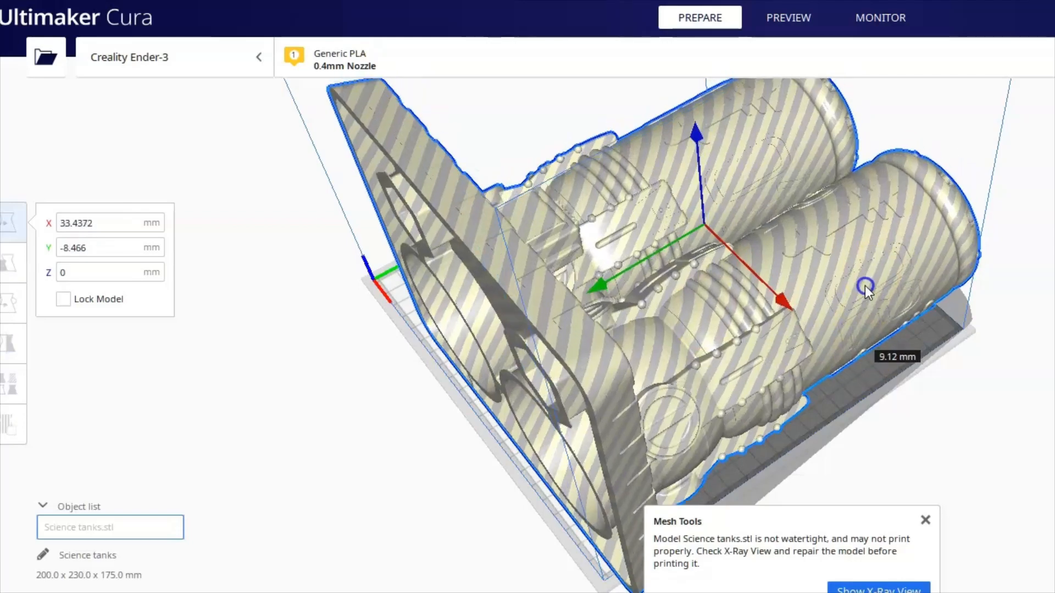
{"action": "middle_click_drag", "start_coordinate": [670, 353], "coordinate": [602, 386]}
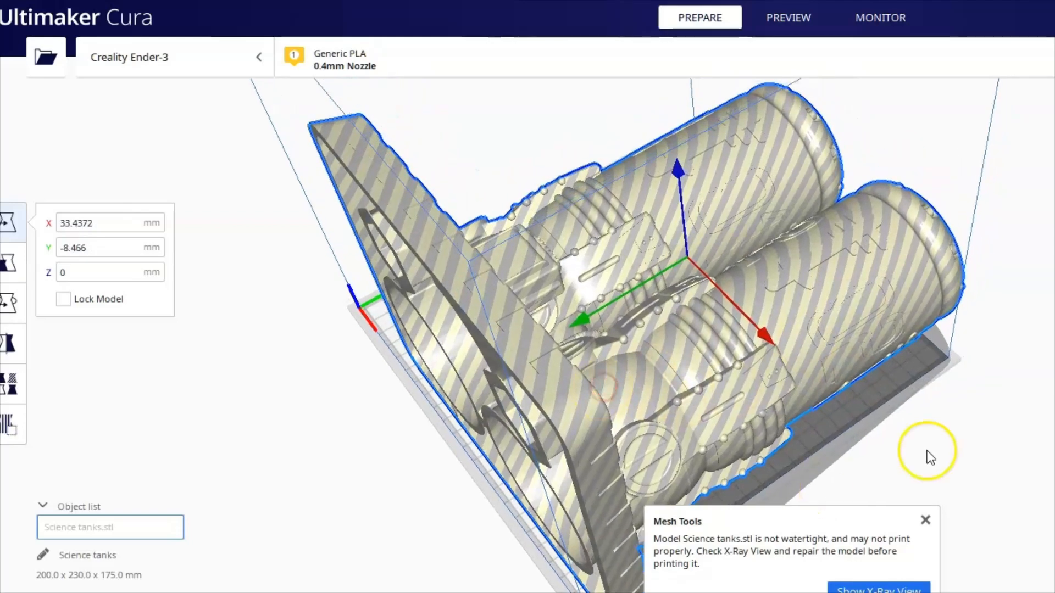
{"action": "right_click_drag", "start_coordinate": [925, 452], "coordinate": [885, 443]}
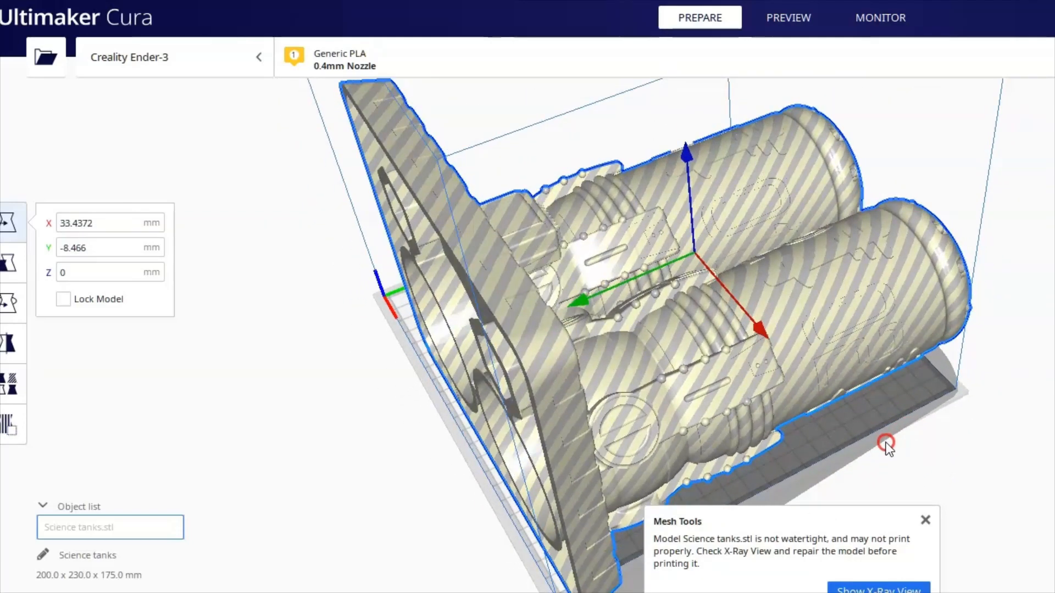
{"action": "left_click", "coordinate": [829, 518]}
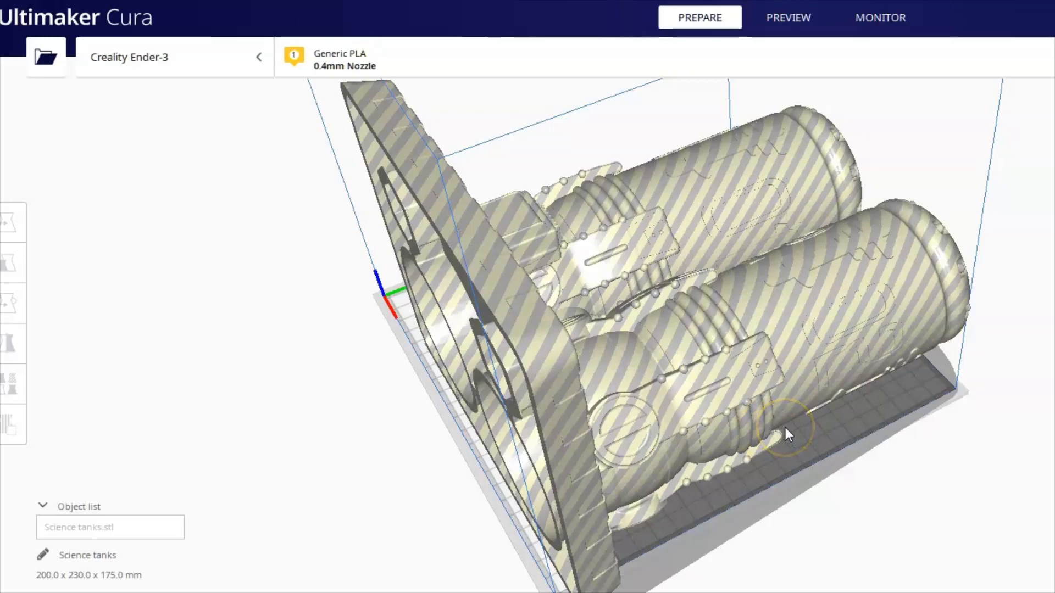
- Rotate the Science tanks model a quarter turn about the X axis so the tanks stand upright on their base
{"action": "left_click", "coordinate": [757, 388]}
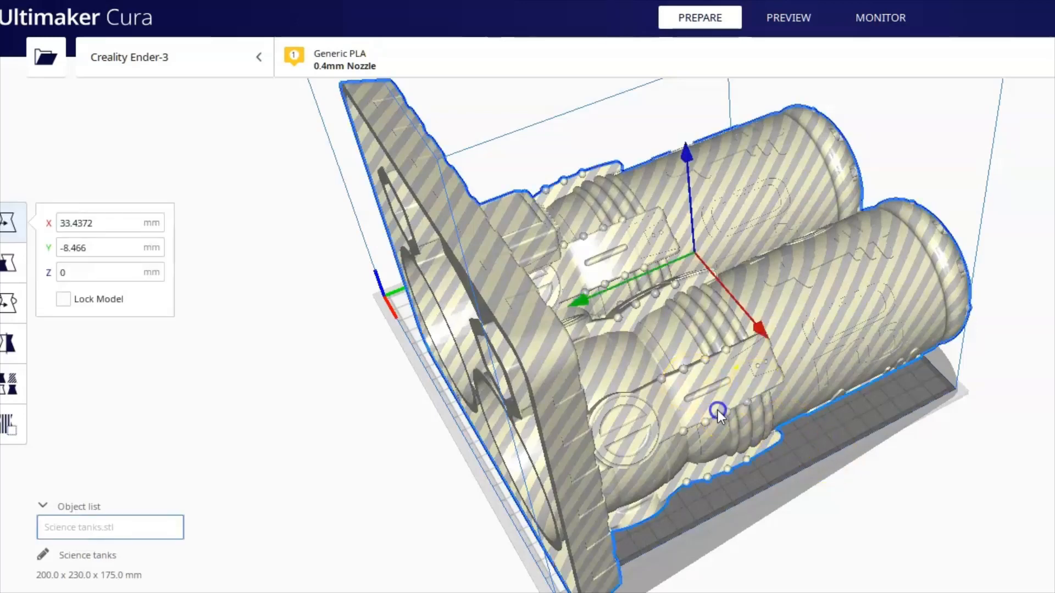
{"action": "left_click", "coordinate": [799, 506]}
{"action": "right_click_drag", "start_coordinate": [818, 545], "coordinate": [657, 501]}
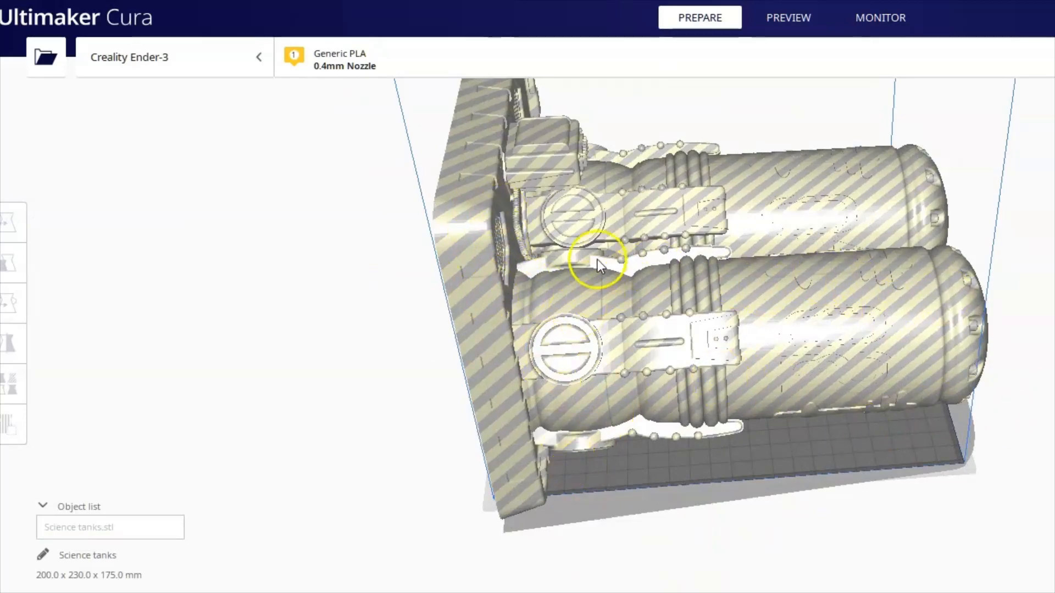
{"action": "right_click_drag", "start_coordinate": [685, 237], "coordinate": [671, 370]}
{"action": "left_click", "coordinate": [670, 369]}
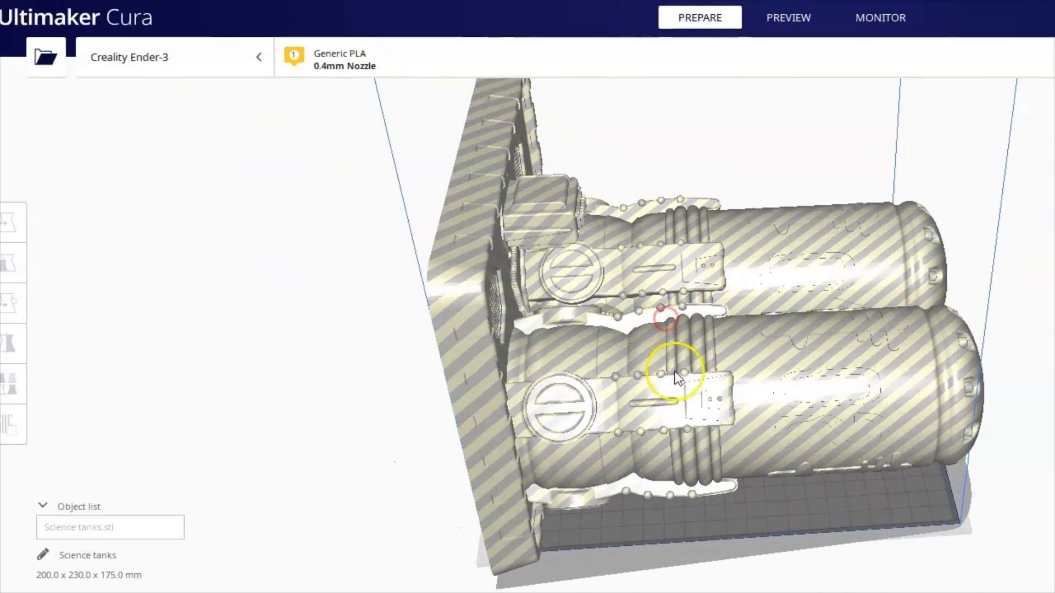
{"action": "left_click", "coordinate": [12, 296]}
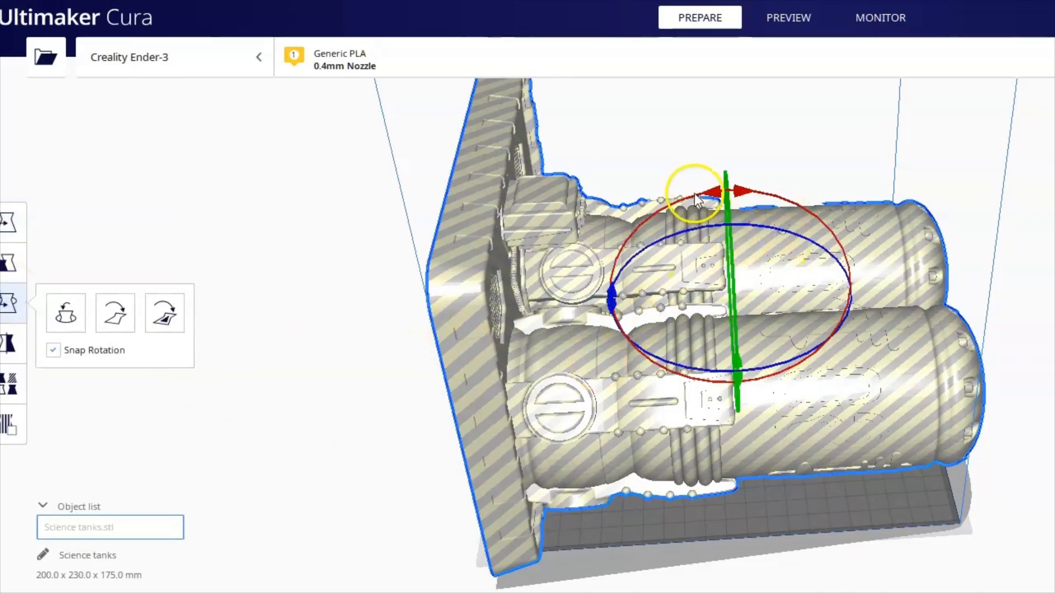
{"action": "left_click_drag", "start_coordinate": [714, 184], "coordinate": [595, 391]}
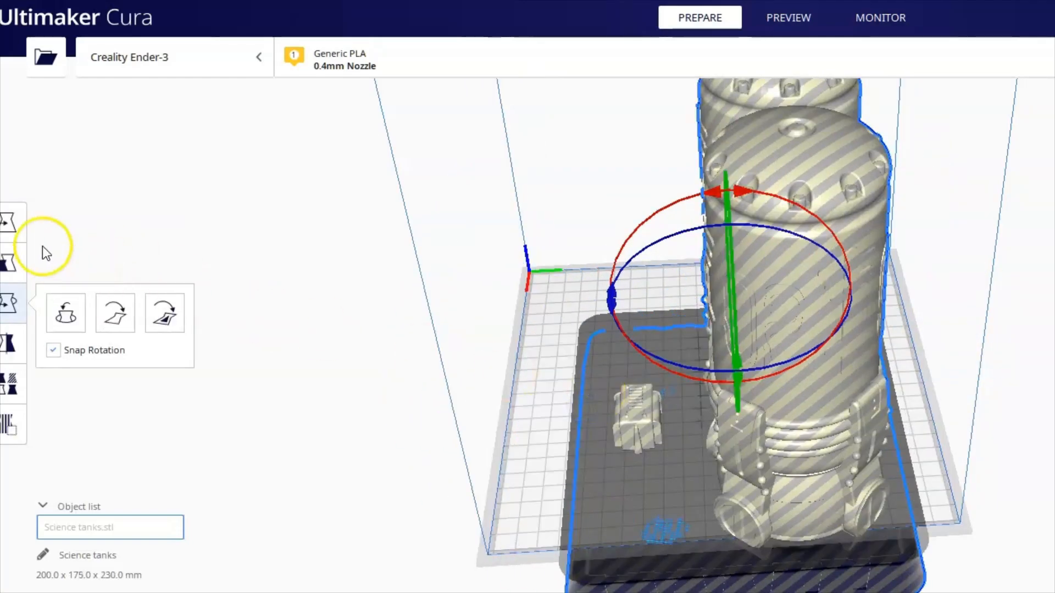
- Move the upright model within the build plate to about X -8.6 mm, Y -5.4 mm and set its Z position to 0 mm
{"action": "left_click", "coordinate": [8, 233]}
{"action": "left_click_drag", "start_coordinate": [723, 176], "coordinate": [716, 143]}
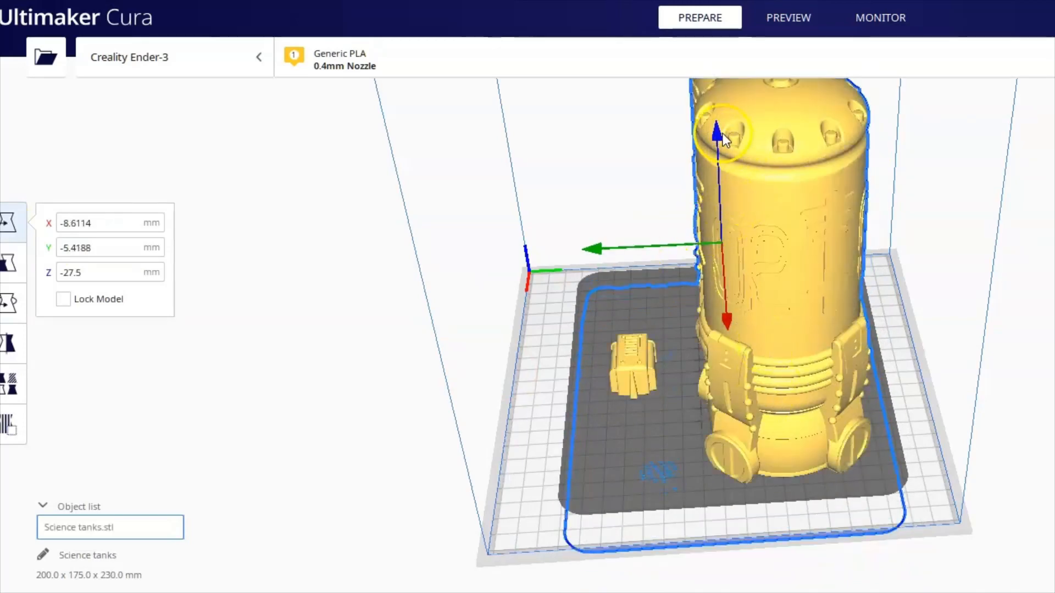
{"action": "left_click", "coordinate": [119, 270]}
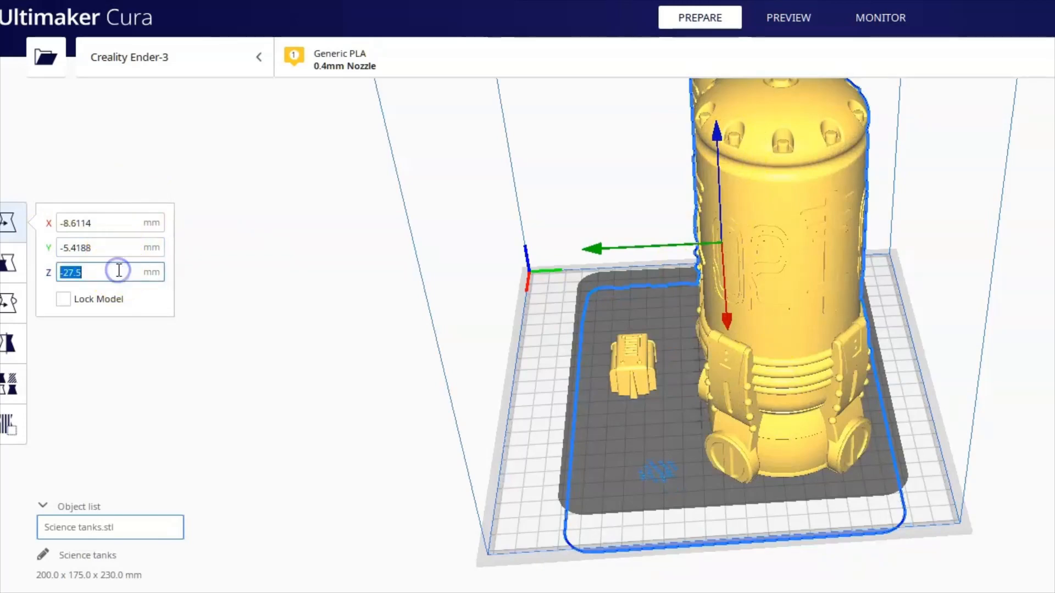
{"action": "type", "text": "0"}
{"action": "key", "text": "Return"}
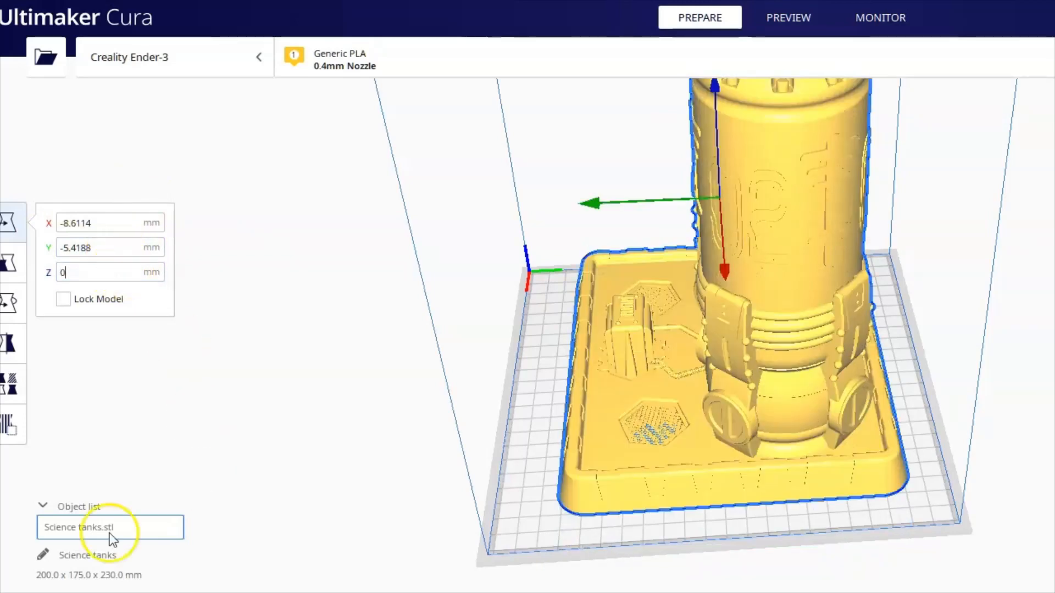
- Examine the upright tanks model on the build plate from several angles, including its base and surface details
{"action": "right_click_drag", "start_coordinate": [235, 489], "coordinate": [336, 471]}
{"action": "scroll", "coordinate": [562, 418], "scroll_direction": "up", "scroll_amount": 5}
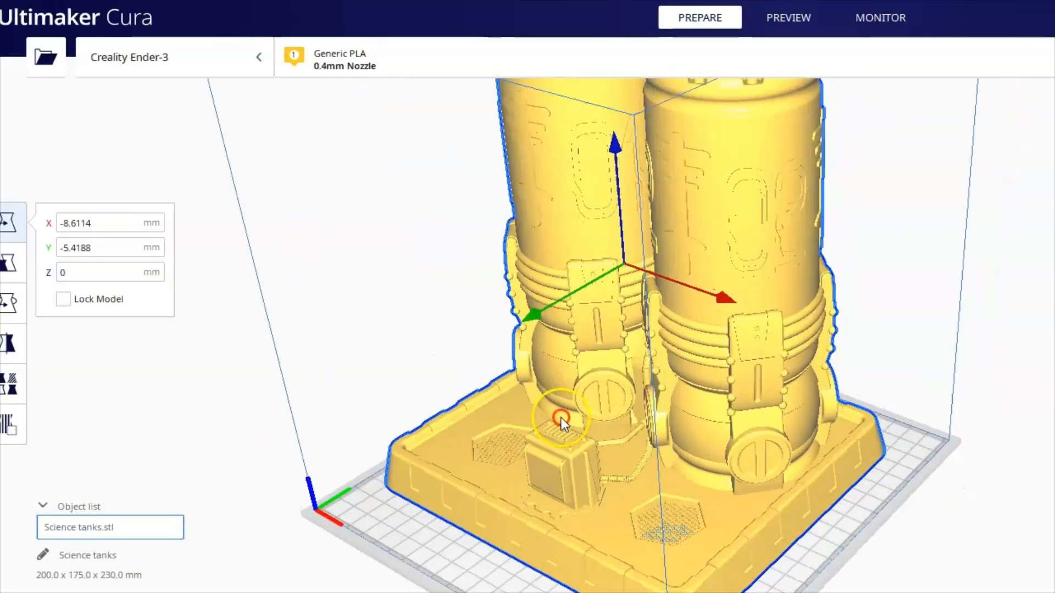
{"action": "right_click_drag", "start_coordinate": [561, 418], "coordinate": [658, 440]}
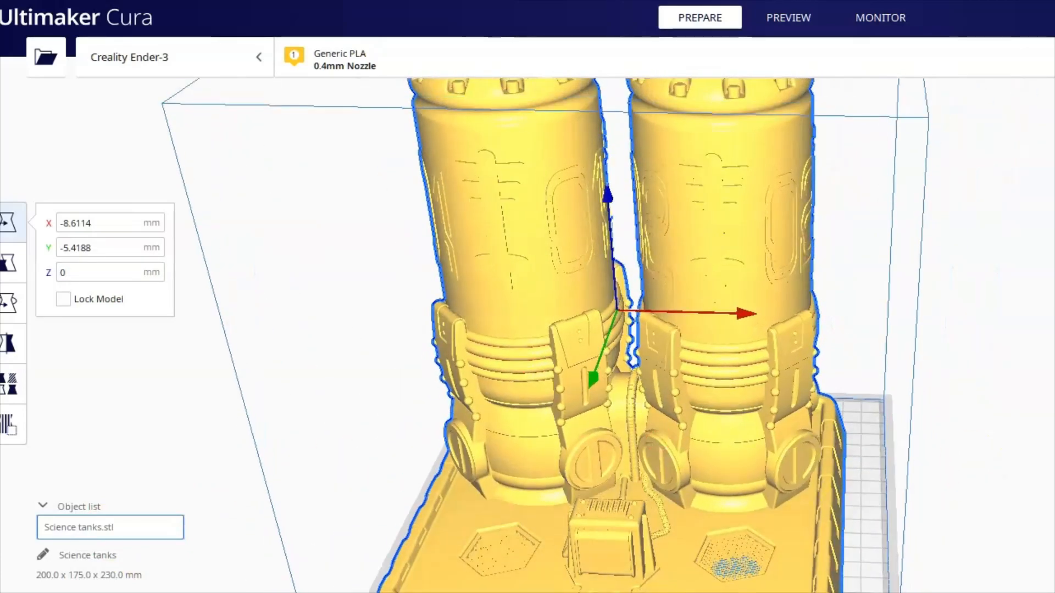
{"action": "mouse_move", "coordinate": [789, 469]}
{"action": "right_mouse_down"}
{"action": "mouse_move", "coordinate": [815, 487]}
{"action": "mouse_move", "coordinate": [795, 482]}
{"action": "right_mouse_up"}
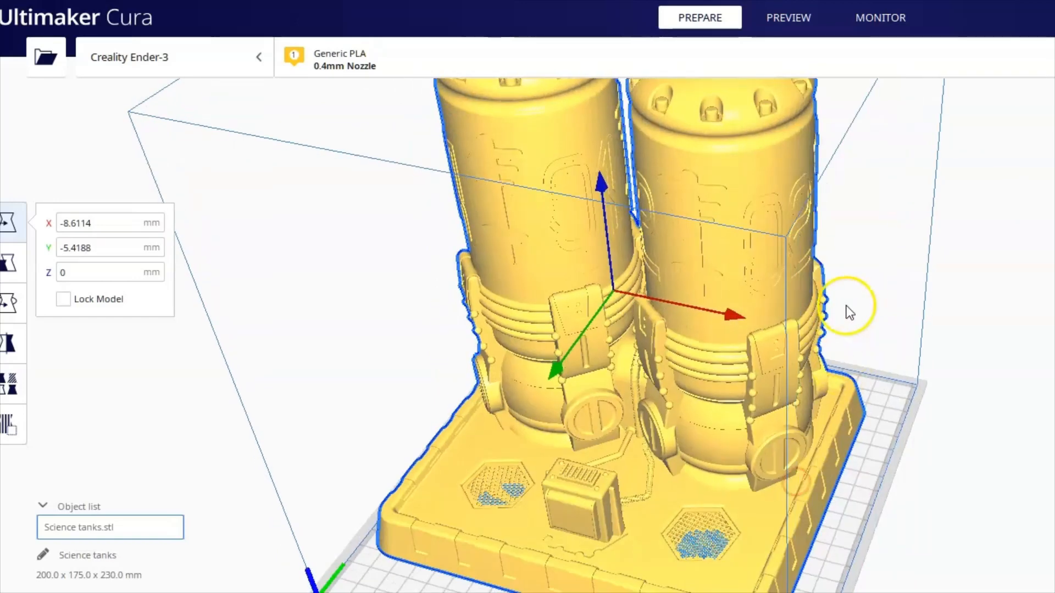
{"action": "scroll", "coordinate": [833, 314], "scroll_direction": "down", "scroll_amount": 3}
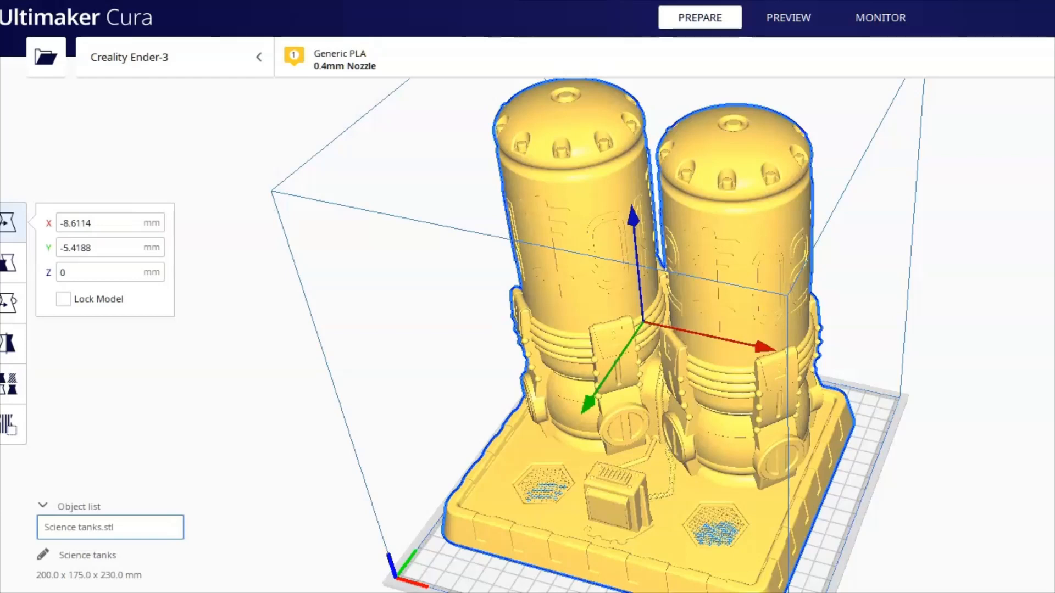
{"action": "right_click_drag", "start_coordinate": [858, 485], "coordinate": [919, 499]}
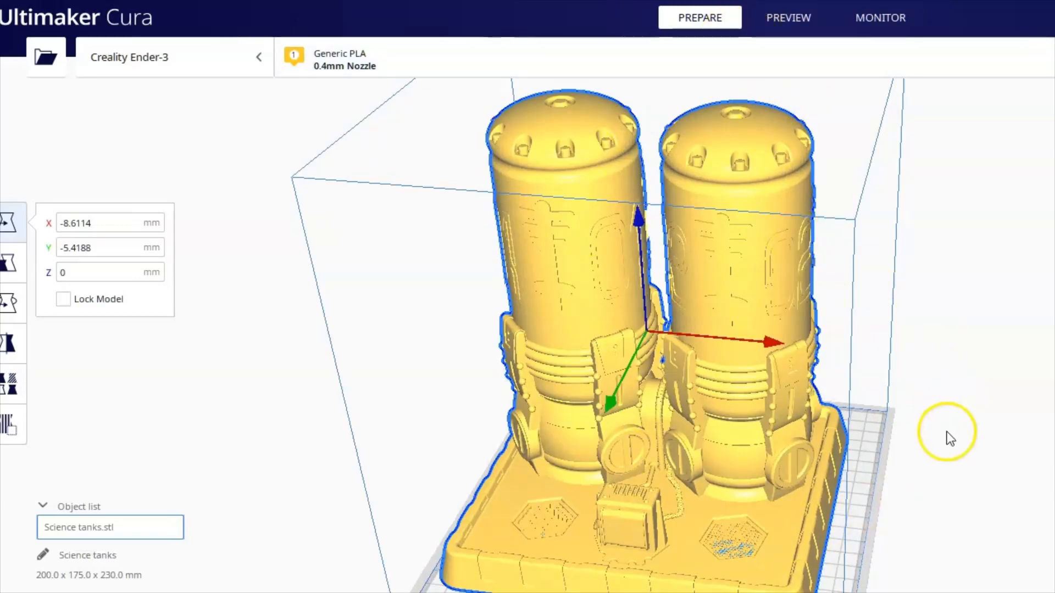
{"action": "right_click_drag", "start_coordinate": [947, 436], "coordinate": [872, 440]}
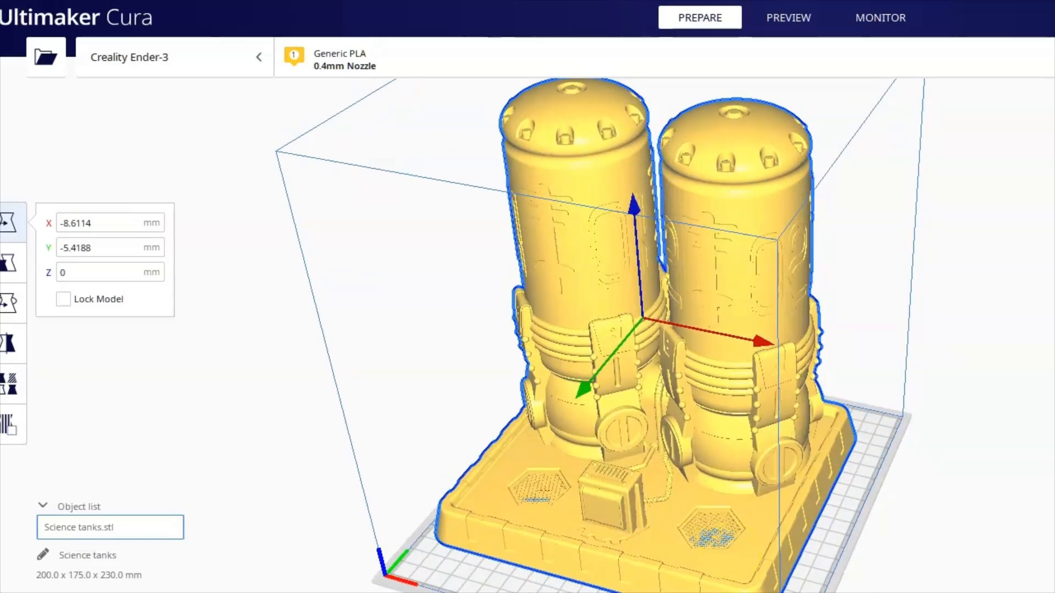
- Delete the Science tanks model from the build plate and undo the deletion
{"action": "key", "text": "Delete"}
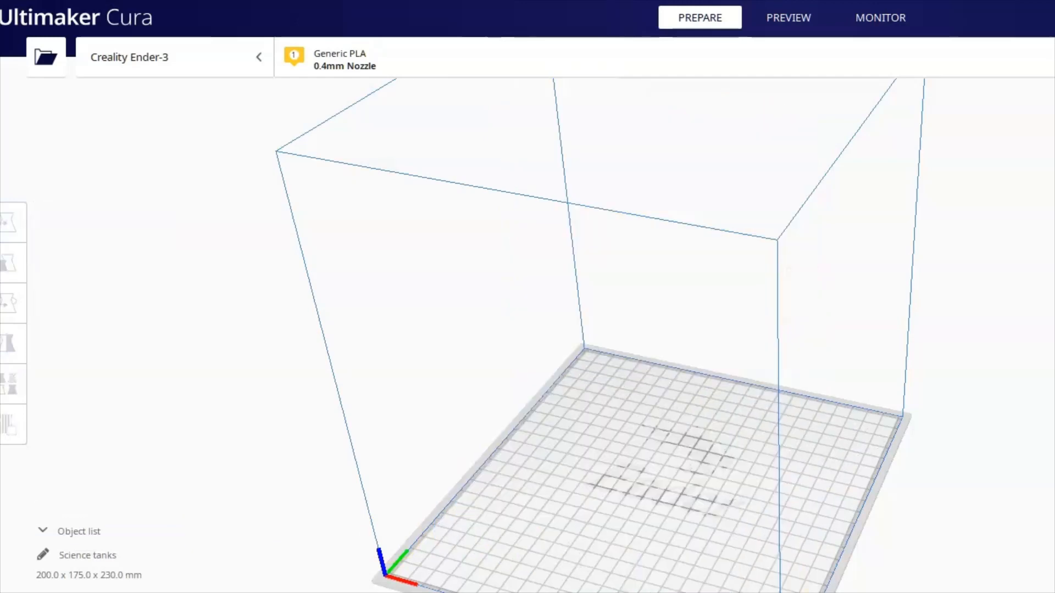
{"action": "key", "text": "ctrl+z"}
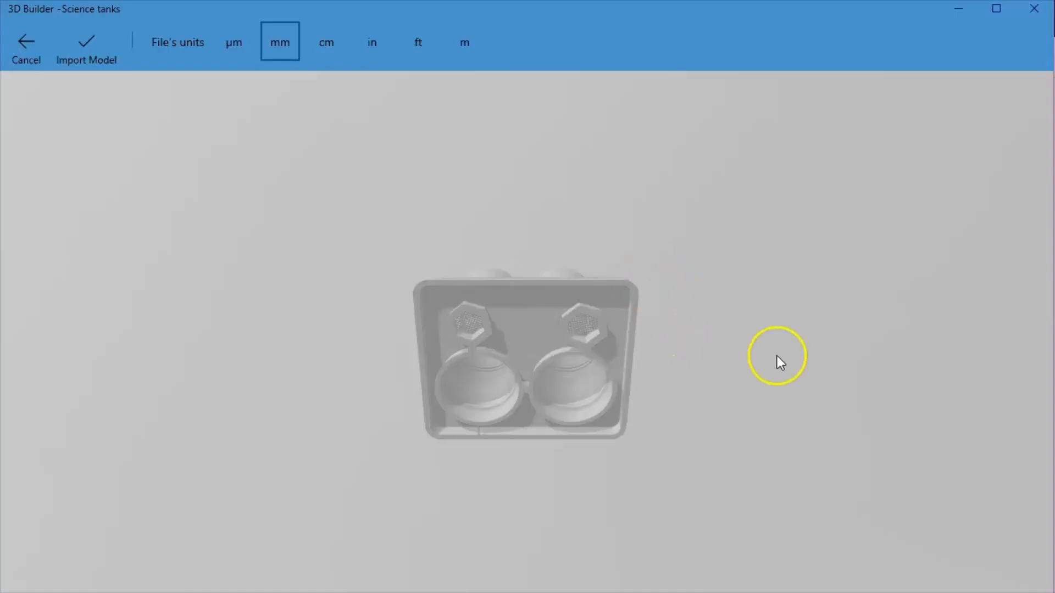
- Inspect the Science tanks preview in 3D Builder and import the model with millimetres as the file's units
{"action": "right_click_drag", "start_coordinate": [776, 355], "coordinate": [387, 350]}
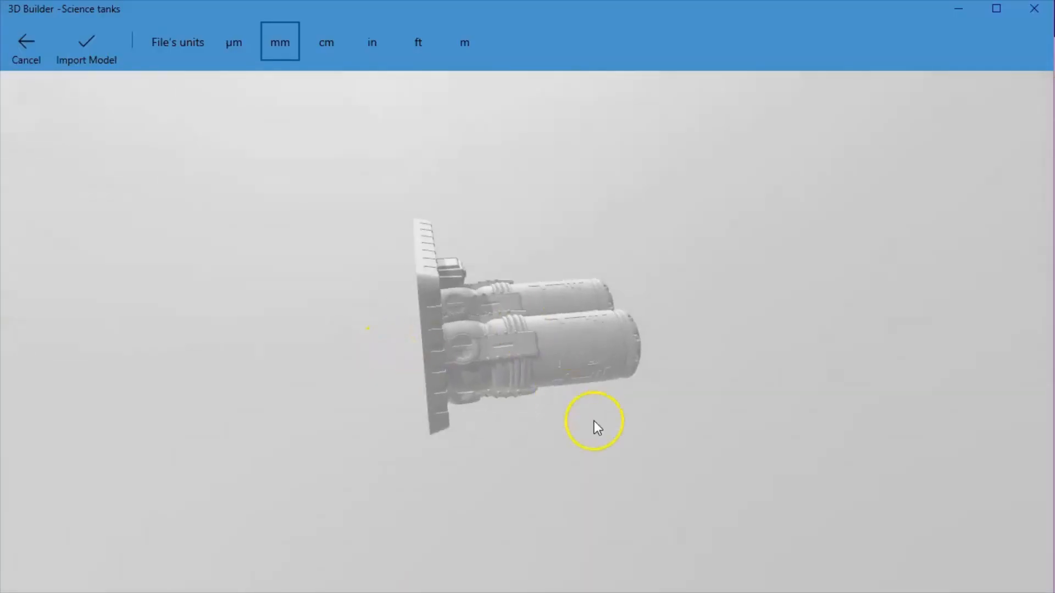
{"action": "right_click_drag", "start_coordinate": [595, 421], "coordinate": [568, 448]}
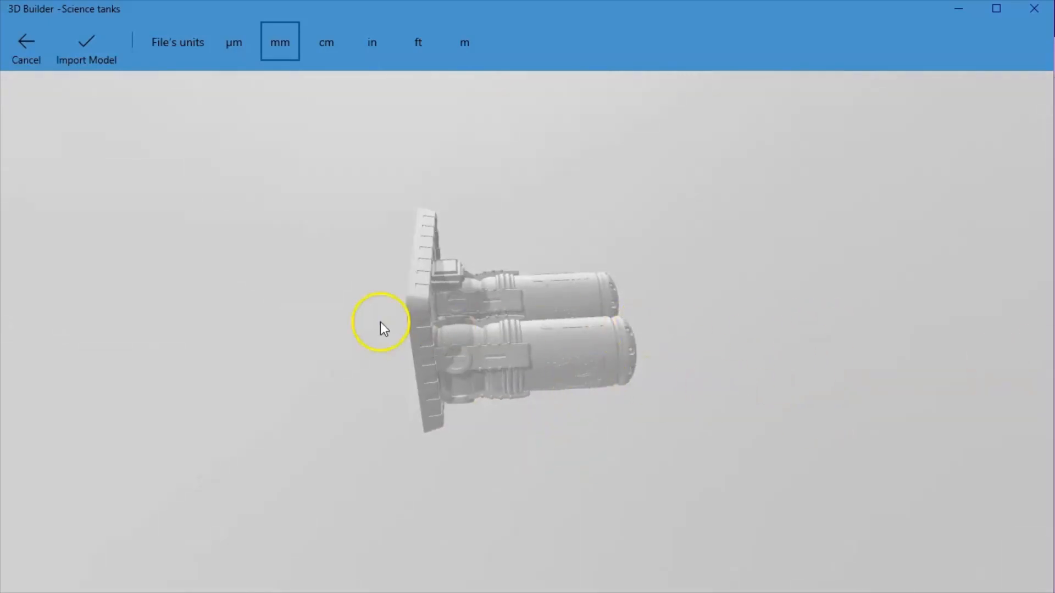
{"action": "right_click_drag", "start_coordinate": [554, 355], "coordinate": [539, 410]}
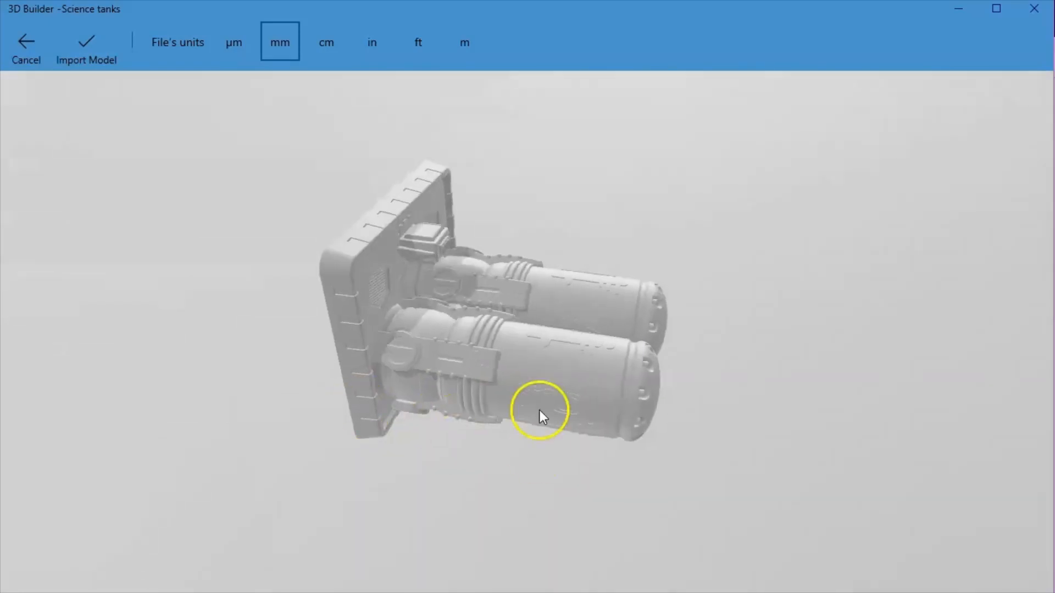
{"action": "right_click_drag", "start_coordinate": [384, 358], "coordinate": [628, 402]}
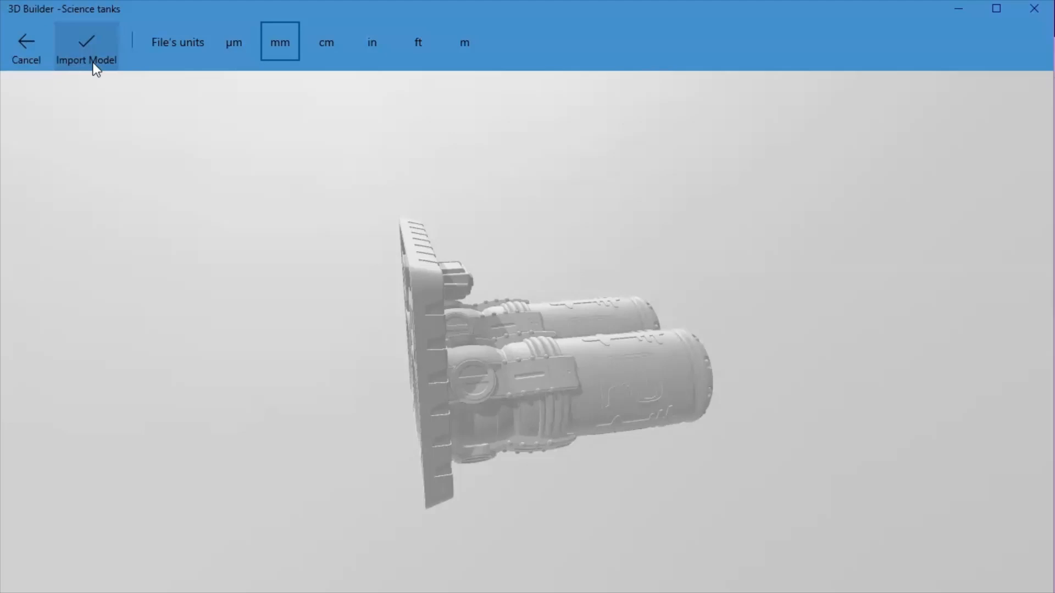
{"action": "left_click", "coordinate": [243, 126]}
{"action": "left_click", "coordinate": [103, 87]}
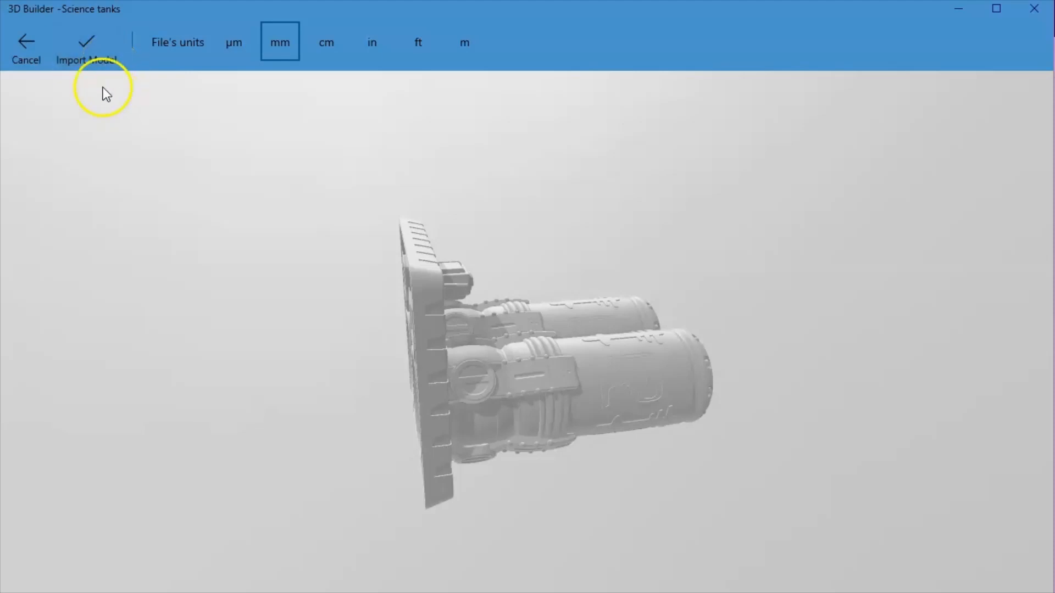
{"action": "left_click", "coordinate": [84, 43]}
- Inspect the imported tanks model, leave it deselected, and start the repair of its invalidly defined geometry
{"action": "left_click_drag", "start_coordinate": [704, 438], "coordinate": [352, 446]}
{"action": "scroll", "coordinate": [538, 365], "scroll_direction": "up", "scroll_amount": 4}
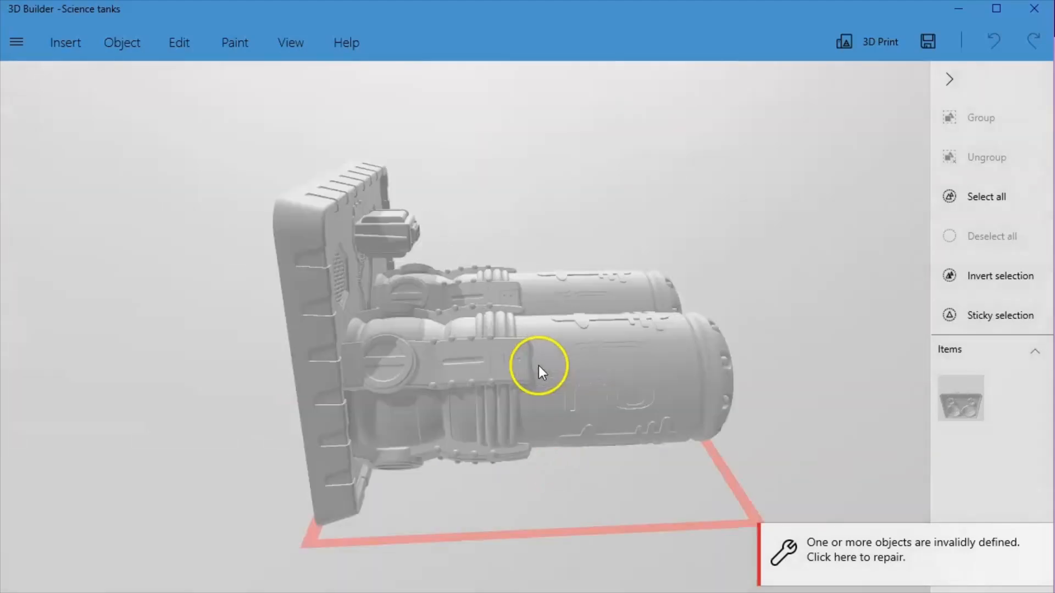
{"action": "left_click", "coordinate": [546, 410]}
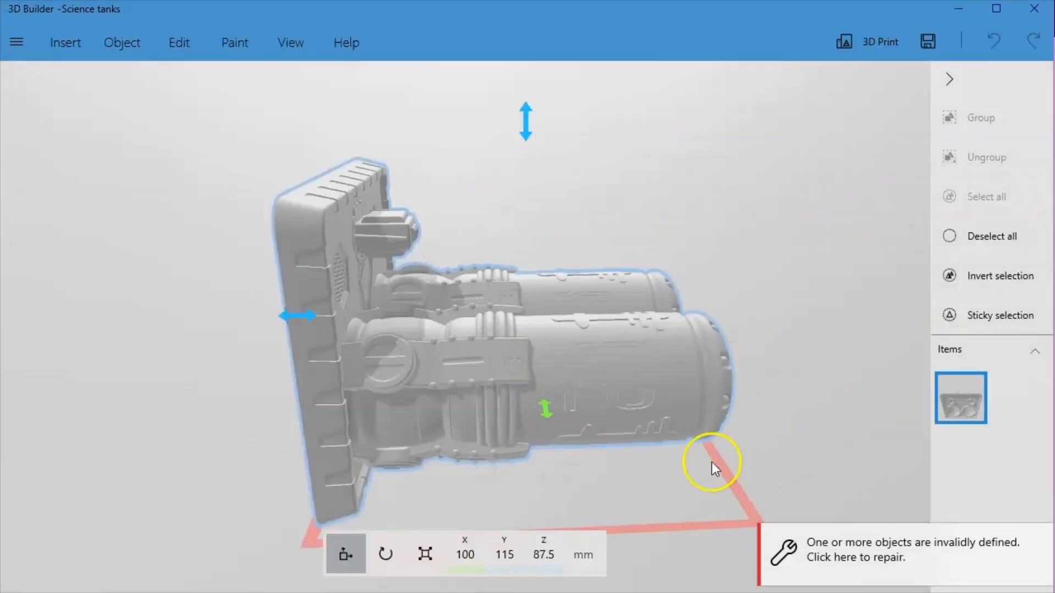
{"action": "left_click", "coordinate": [967, 233]}
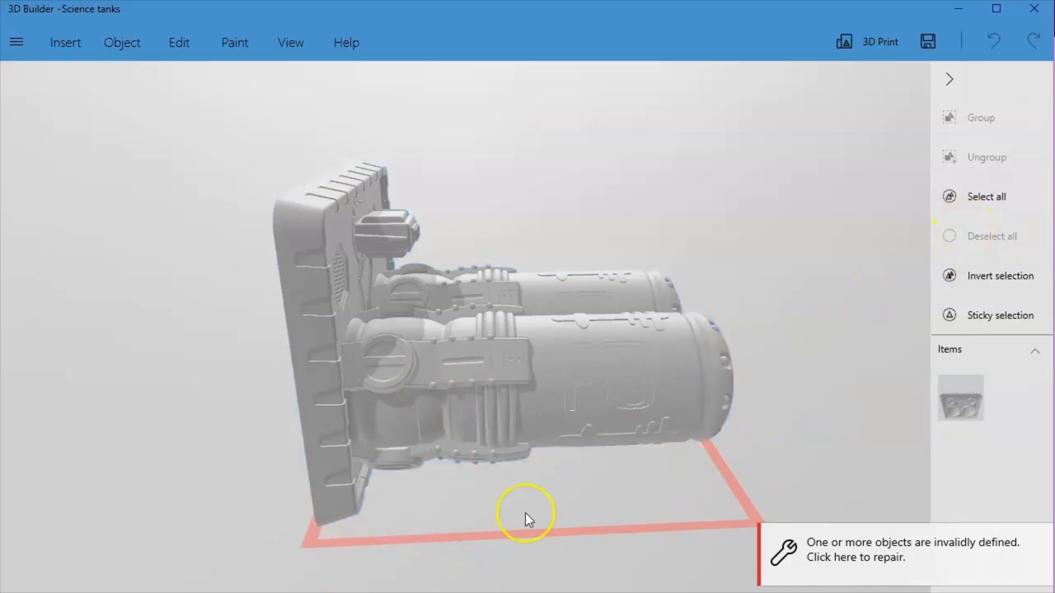
{"action": "left_click_drag", "start_coordinate": [525, 513], "coordinate": [403, 444]}
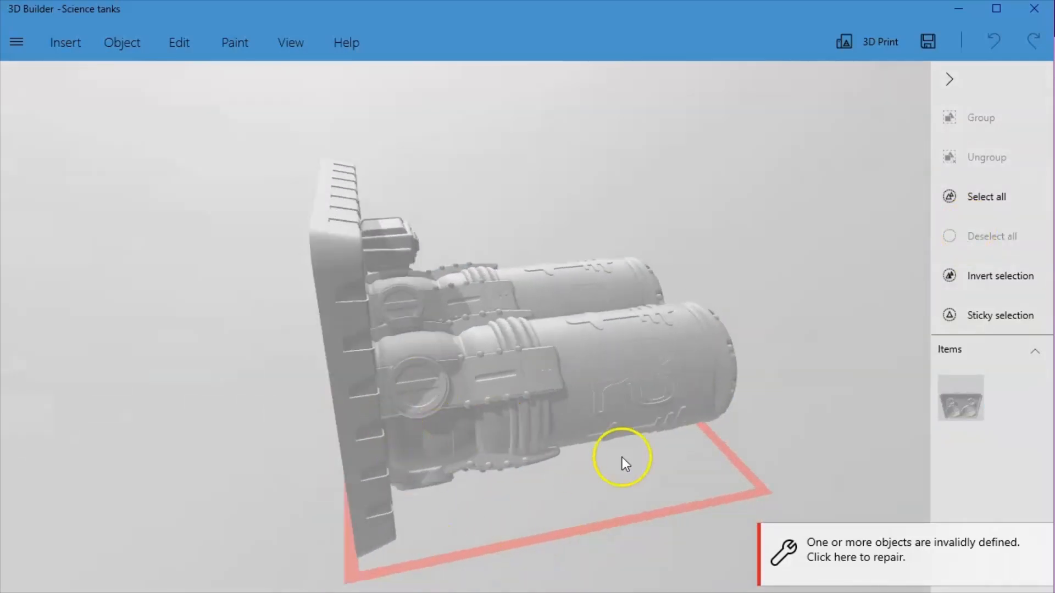
{"action": "left_click_drag", "start_coordinate": [622, 457], "coordinate": [566, 473]}
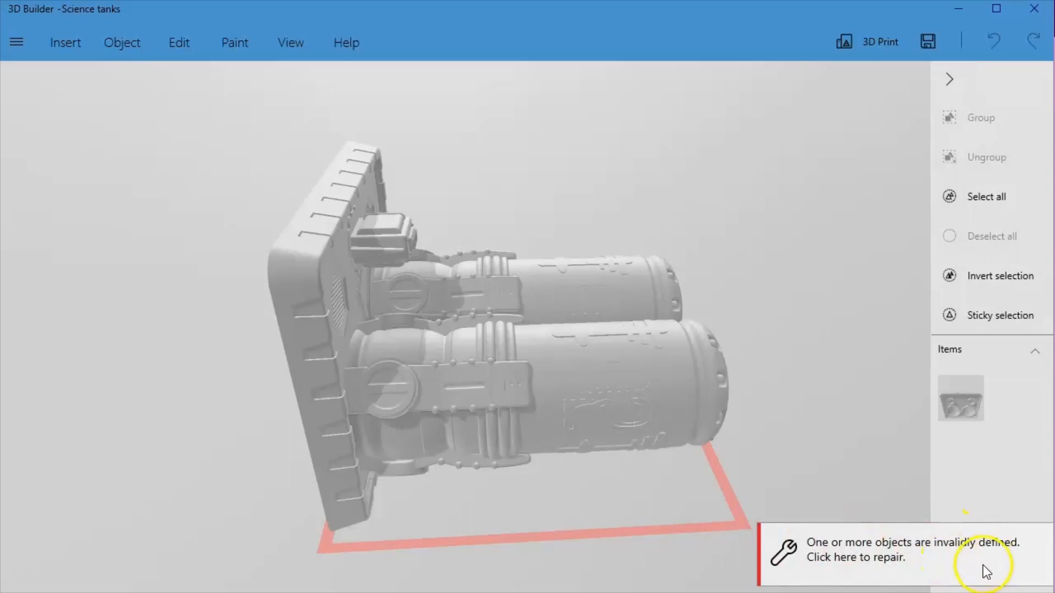
{"action": "left_click", "coordinate": [912, 552]}
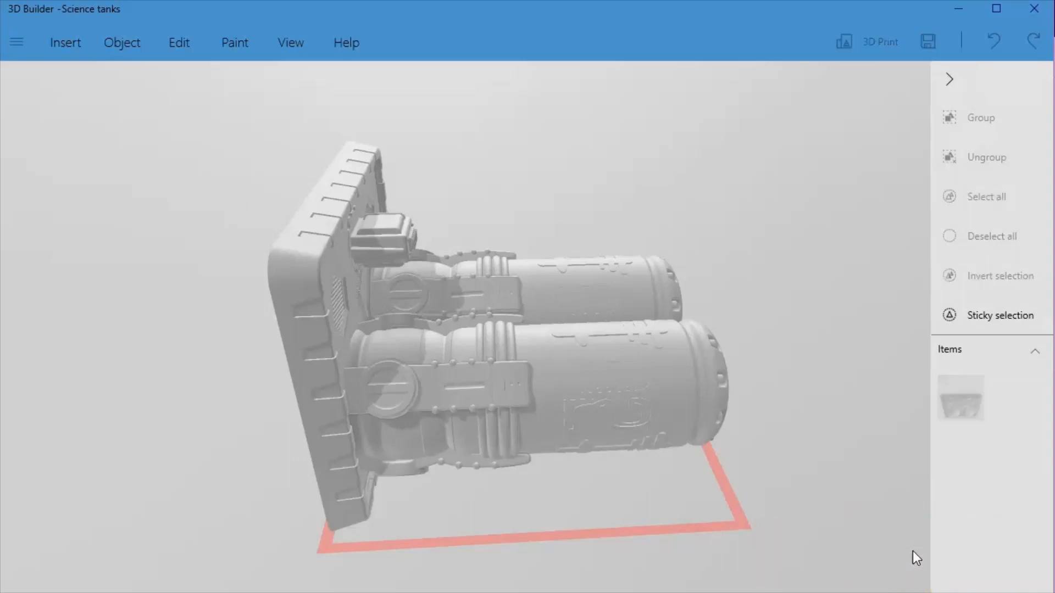
{"action": "left_click", "coordinate": [908, 554]}
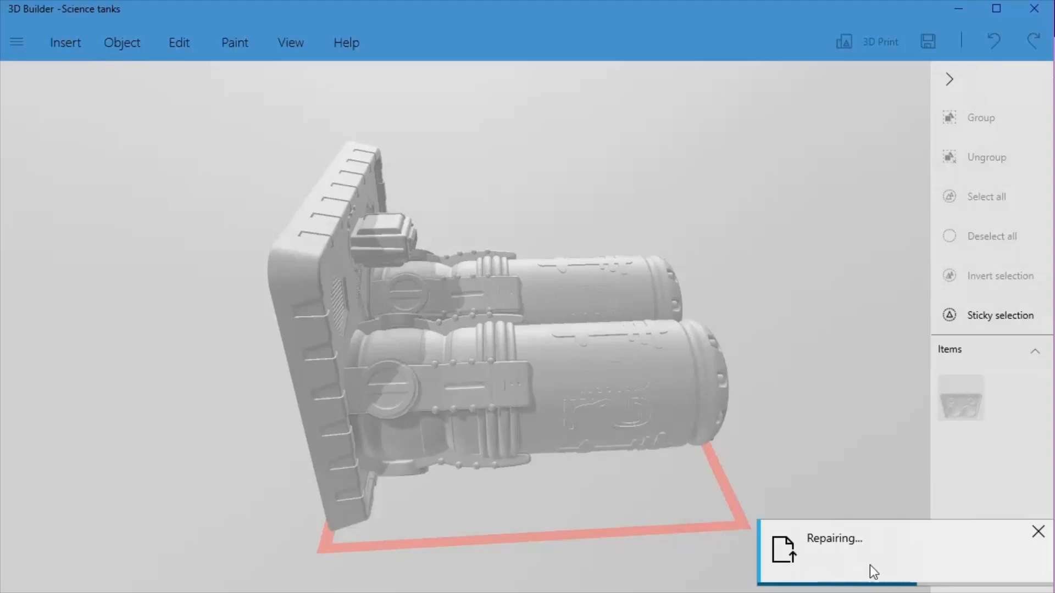
{"action": "left_click", "coordinate": [837, 546]}
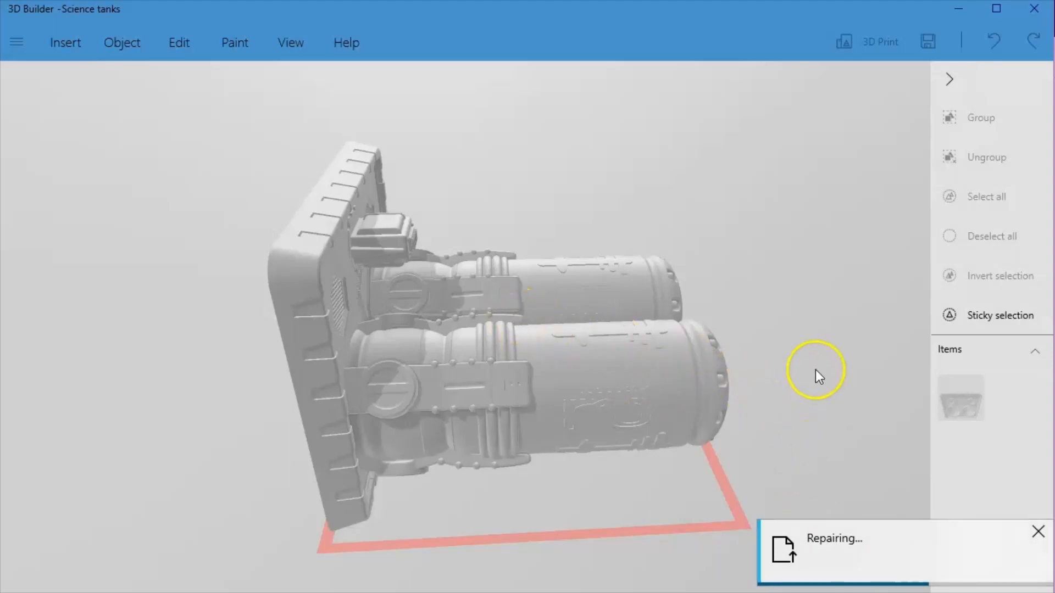
{"action": "left_click_drag", "start_coordinate": [816, 373], "coordinate": [21, 379]}
{"action": "left_click_drag", "start_coordinate": [315, 397], "coordinate": [380, 460]}
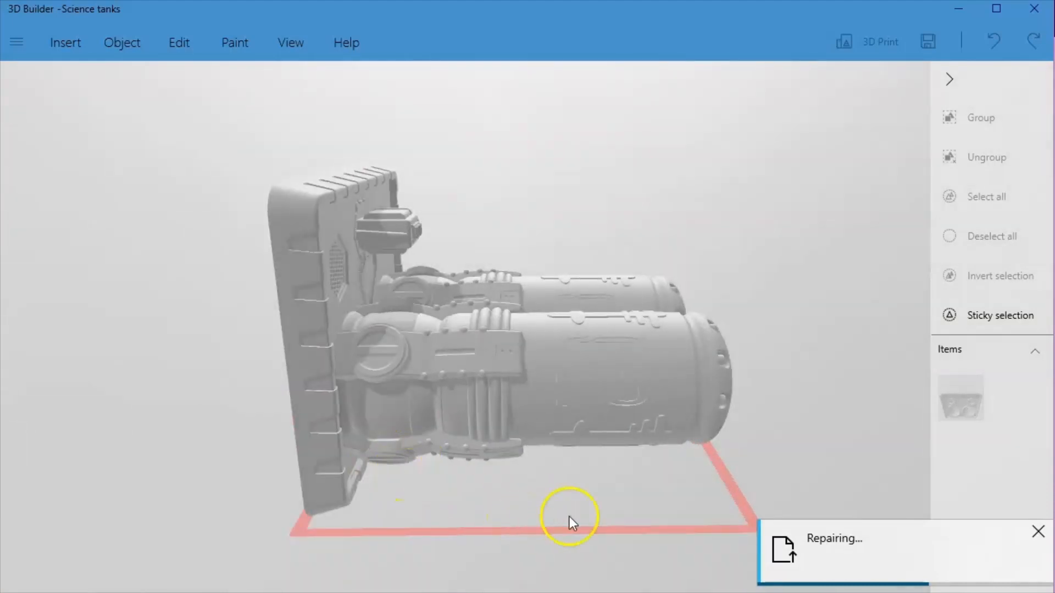
{"action": "mouse_move", "coordinate": [499, 526]}
{"action": "left_mouse_down"}
{"action": "mouse_move", "coordinate": [415, 519]}
{"action": "mouse_move", "coordinate": [426, 541]}
{"action": "mouse_move", "coordinate": [503, 532]}
{"action": "left_mouse_up"}
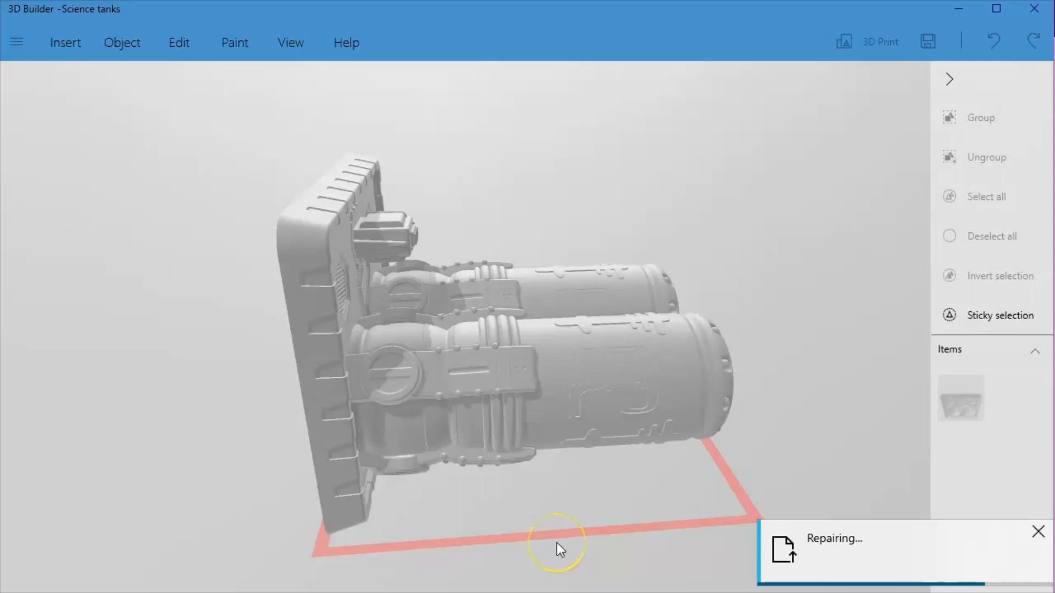
- Examine the tanks model from the side, the tank ends and the hollow underside during the repair
{"action": "left_click_drag", "start_coordinate": [596, 469], "coordinate": [470, 476]}
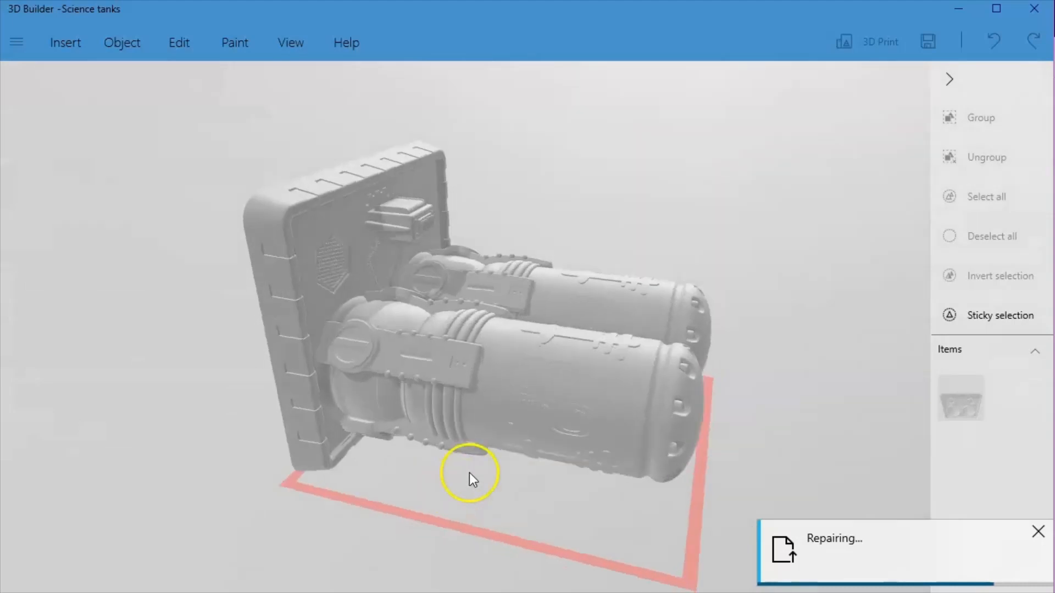
{"action": "left_click_drag", "start_coordinate": [556, 494], "coordinate": [281, 519]}
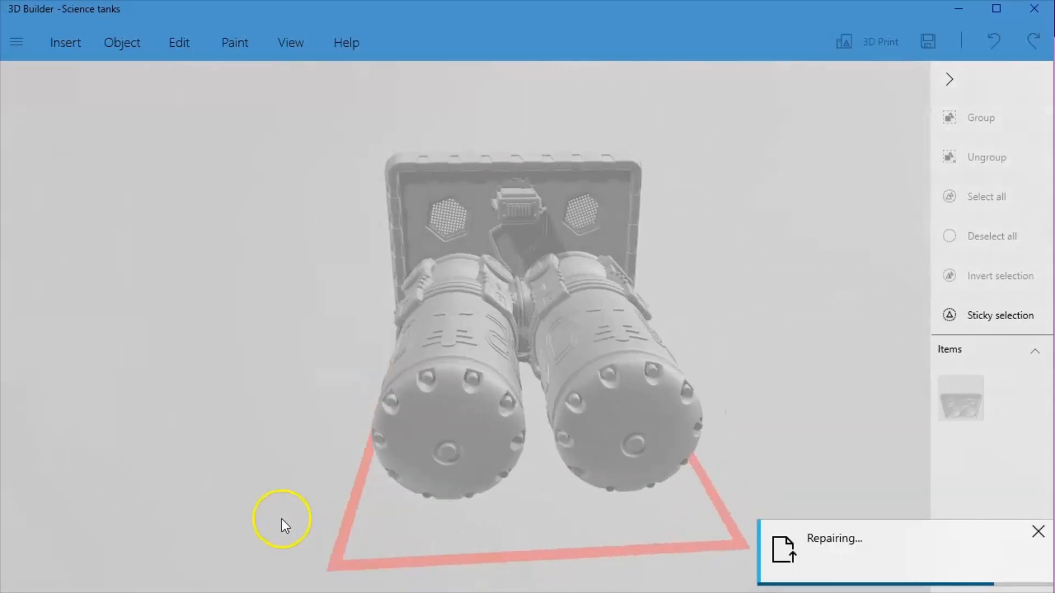
{"action": "left_click_drag", "start_coordinate": [639, 463], "coordinate": [245, 536]}
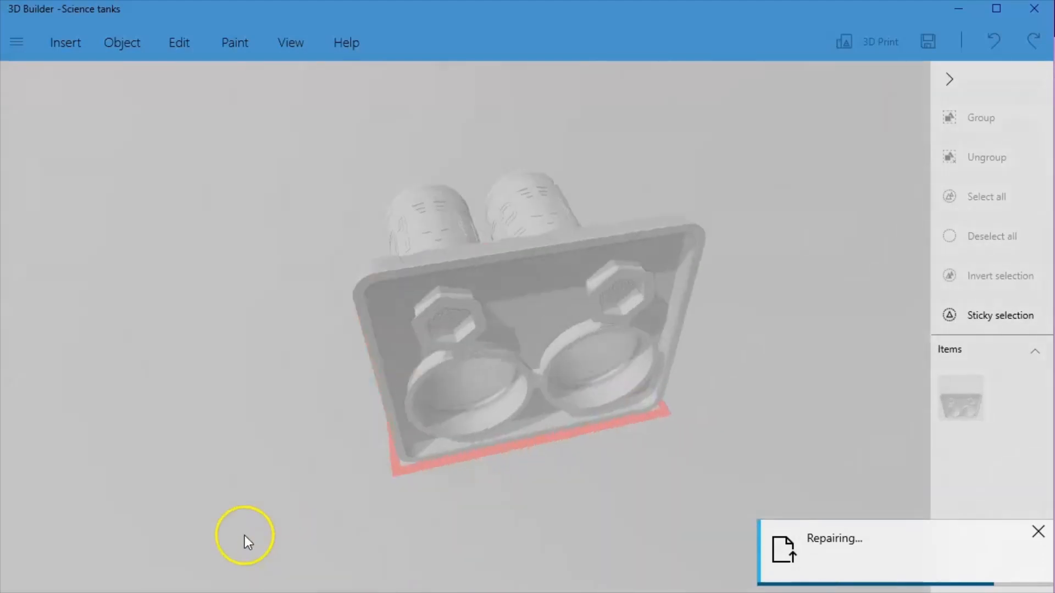
{"action": "left_click_drag", "start_coordinate": [668, 454], "coordinate": [470, 407]}
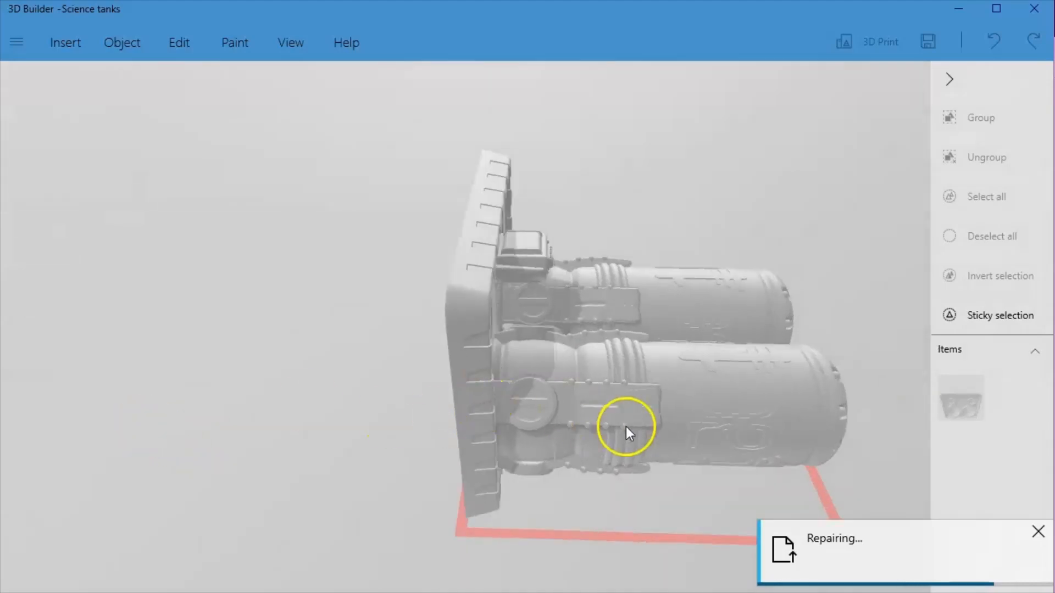
{"action": "scroll", "coordinate": [641, 423], "scroll_direction": "up", "scroll_amount": 3}
{"action": "scroll", "coordinate": [601, 438], "scroll_direction": "down", "scroll_amount": 4}
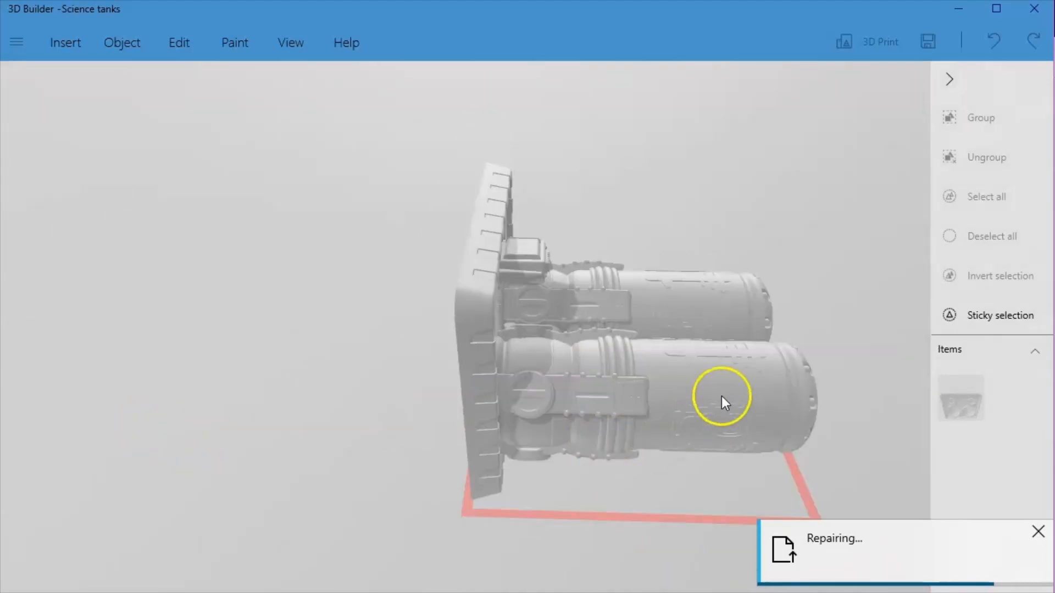
{"action": "left_click_drag", "start_coordinate": [721, 396], "coordinate": [504, 377]}
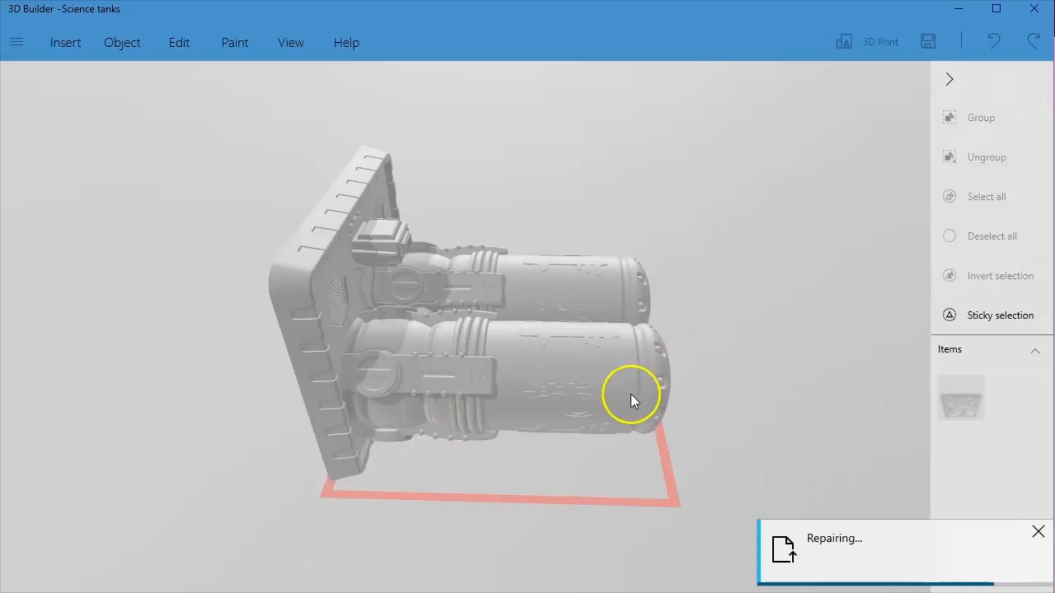
{"action": "left_click_drag", "start_coordinate": [572, 454], "coordinate": [602, 464]}
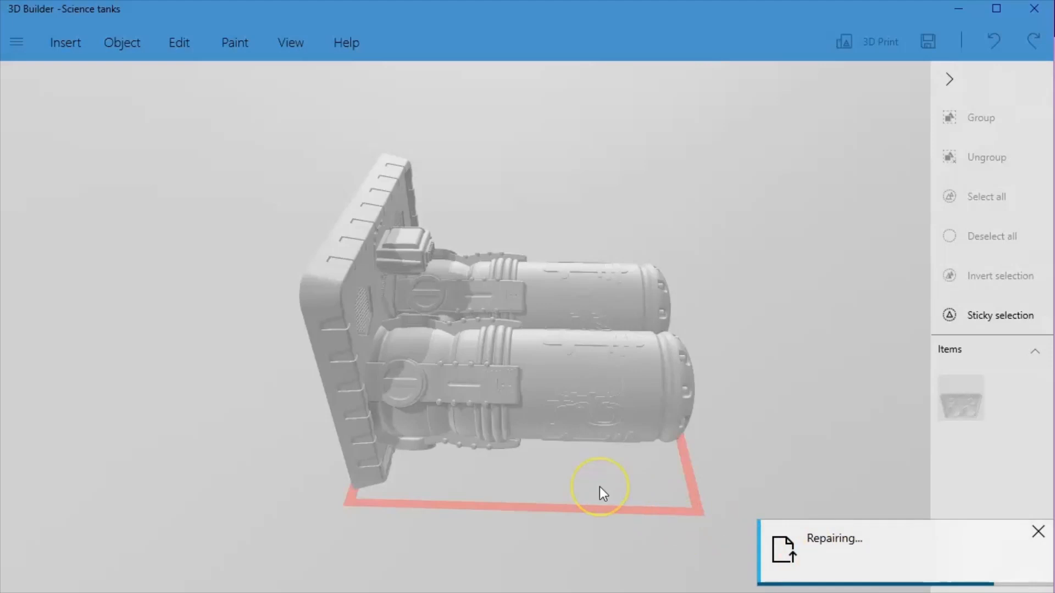
{"action": "left_click_drag", "start_coordinate": [487, 478], "coordinate": [461, 502]}
{"action": "left_click_drag", "start_coordinate": [401, 416], "coordinate": [388, 363]}
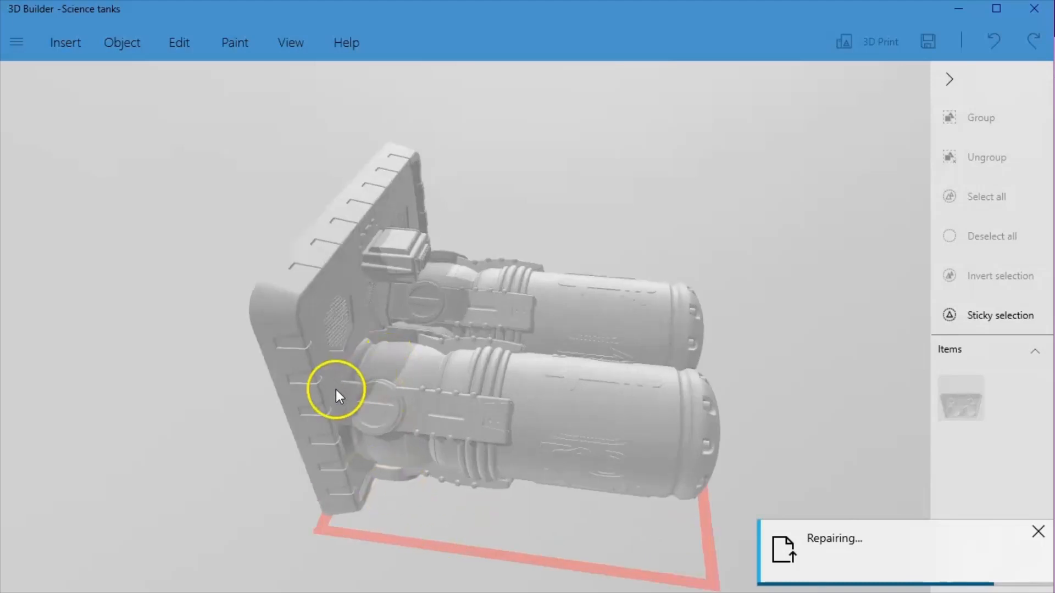
- Inspect the strap, round valve disc, ribbed hose and vent grille up close
{"action": "scroll", "coordinate": [315, 314], "scroll_direction": "up", "scroll_amount": 6}
{"action": "scroll", "coordinate": [315, 314], "scroll_direction": "up", "scroll_amount": 5}
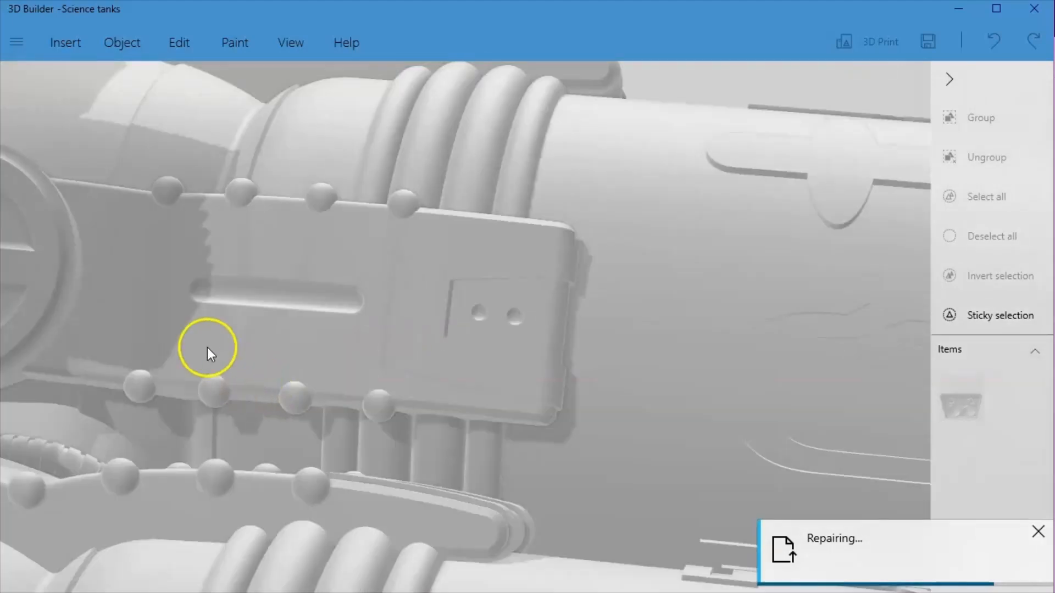
{"action": "right_click_drag", "start_coordinate": [233, 371], "coordinate": [839, 312]}
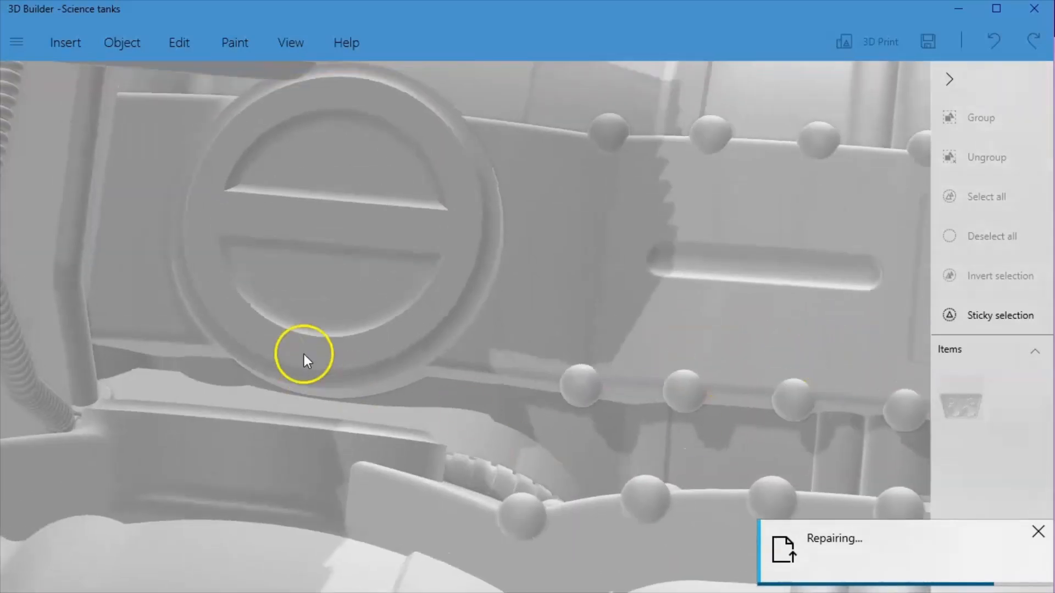
{"action": "right_click_drag", "start_coordinate": [303, 358], "coordinate": [791, 406]}
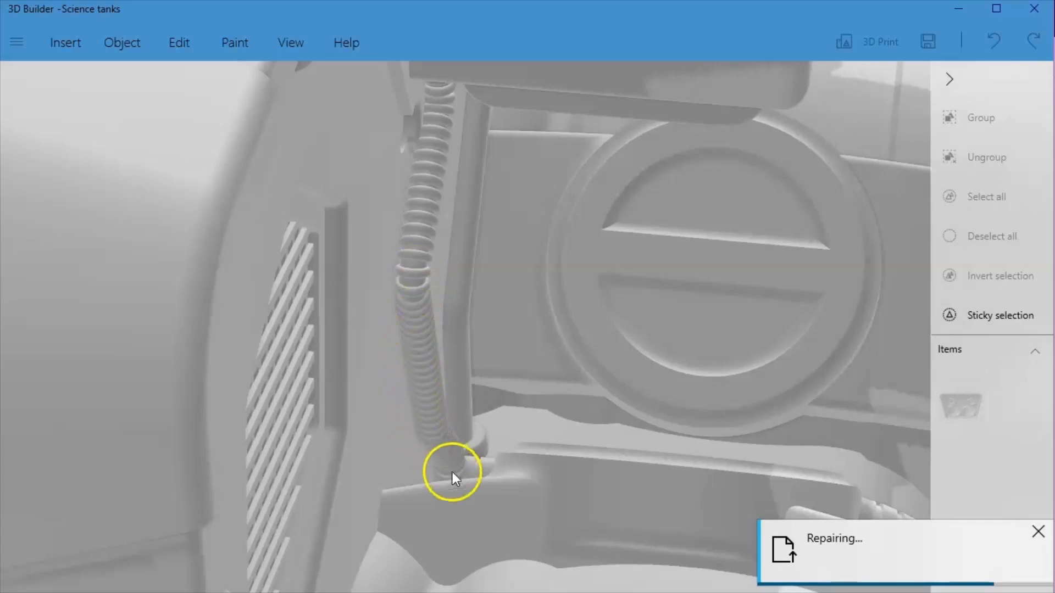
{"action": "mouse_move", "coordinate": [476, 487]}
{"action": "left_mouse_down"}
{"action": "mouse_move", "coordinate": [610, 501]}
{"action": "mouse_move", "coordinate": [527, 495]}
{"action": "mouse_move", "coordinate": [535, 501]}
{"action": "mouse_move", "coordinate": [394, 509]}
{"action": "left_mouse_up"}
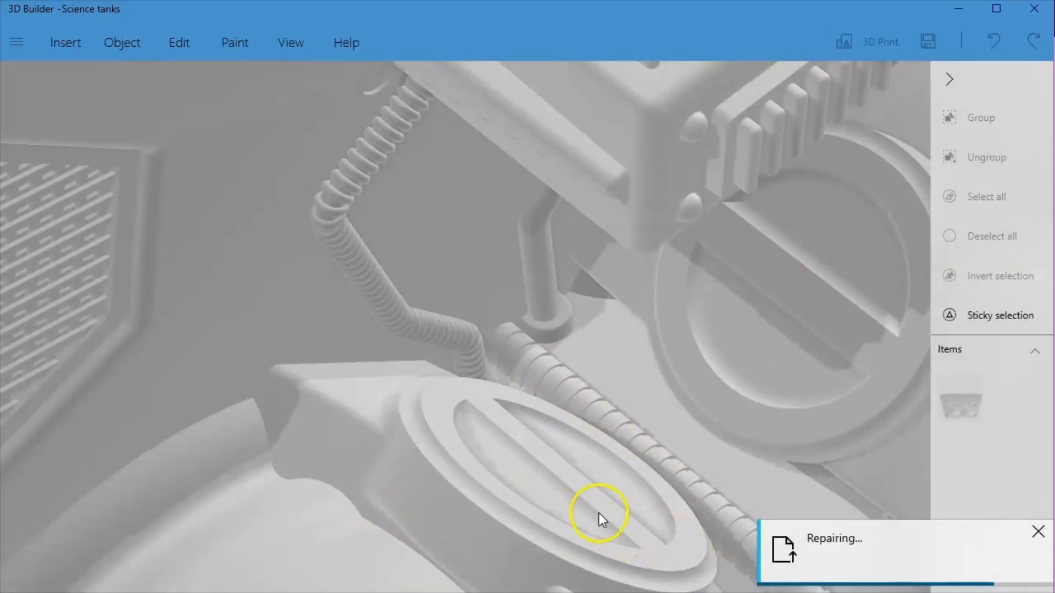
{"action": "mouse_move", "coordinate": [600, 518]}
{"action": "left_mouse_down"}
{"action": "mouse_move", "coordinate": [687, 490]}
{"action": "mouse_move", "coordinate": [757, 516]}
{"action": "mouse_move", "coordinate": [812, 459]}
{"action": "left_mouse_up"}
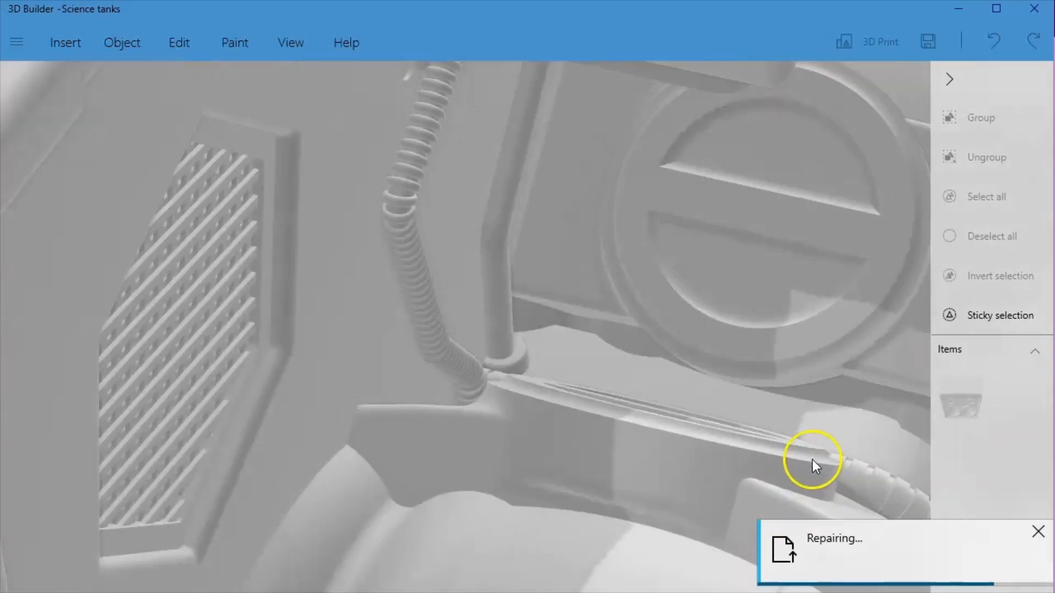
- Turn on the wireframe display and inspect the triangle mesh along the two tank cylinders
{"action": "scroll", "coordinate": [812, 459], "scroll_direction": "down", "scroll_amount": 5}
{"action": "left_click", "coordinate": [305, 57]}
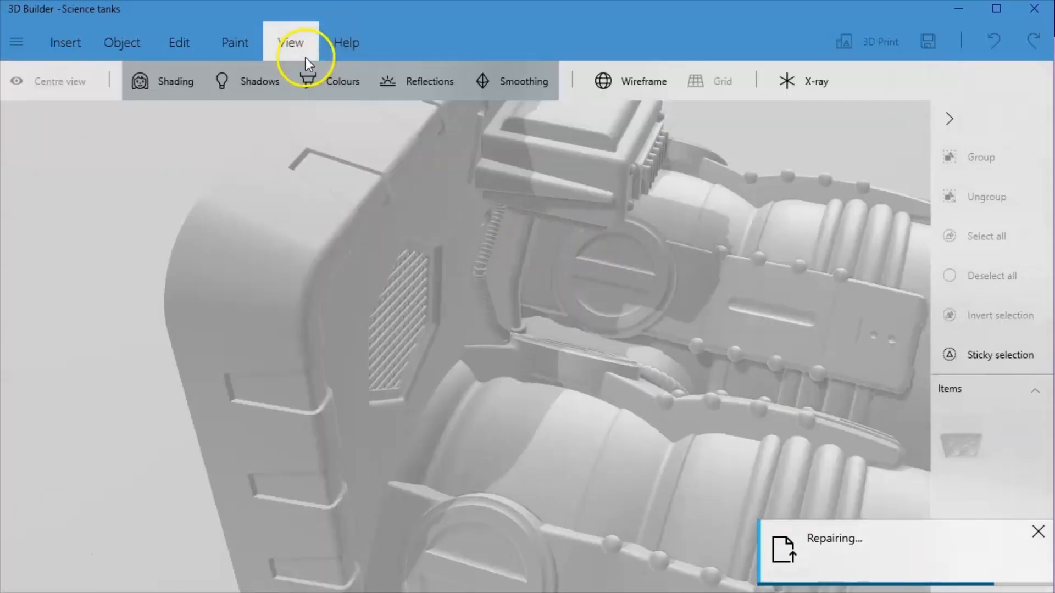
{"action": "left_click", "coordinate": [622, 71]}
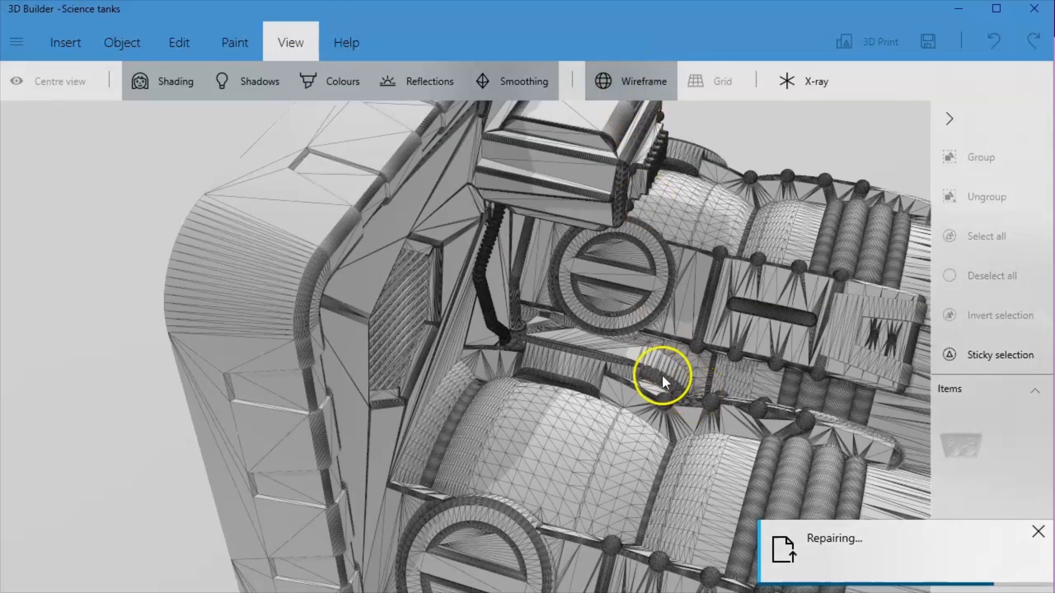
{"action": "left_click_drag", "start_coordinate": [661, 375], "coordinate": [513, 490]}
{"action": "scroll", "coordinate": [505, 494], "scroll_direction": "up", "scroll_amount": 3}
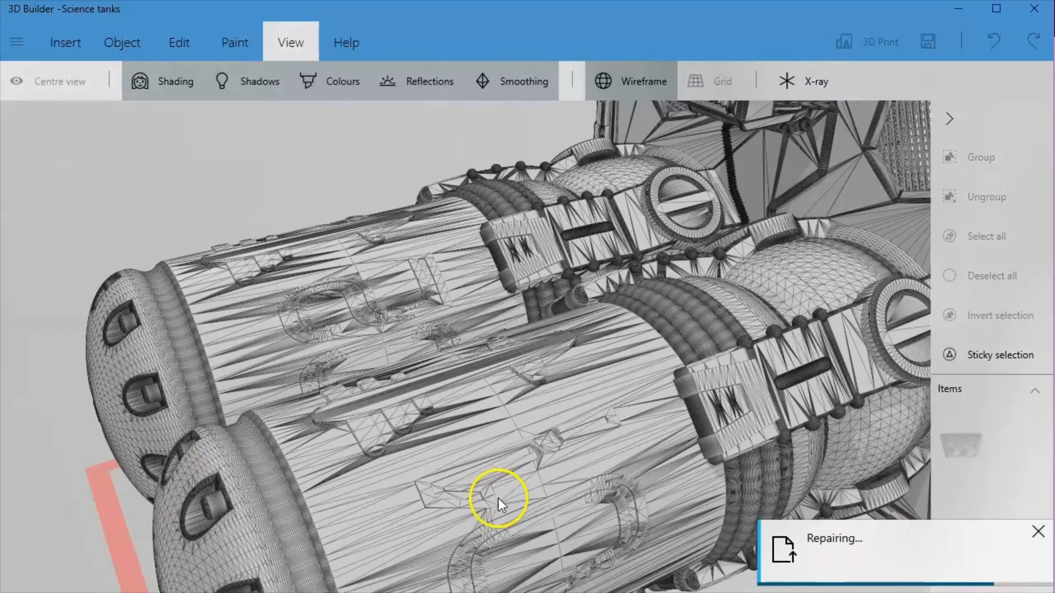
{"action": "scroll", "coordinate": [675, 312], "scroll_direction": "up", "scroll_amount": 5}
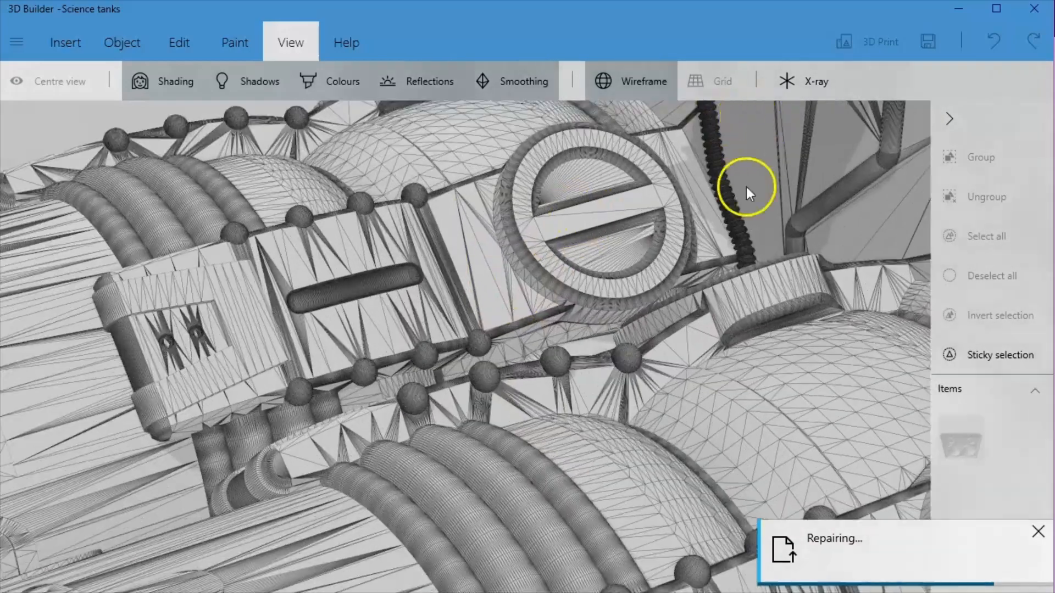
- Examine the wireframe mesh density of the round valve disc and the ribbed hose down to its base
{"action": "scroll", "coordinate": [787, 213], "scroll_direction": "up", "scroll_amount": 2}
{"action": "right_click_drag", "start_coordinate": [786, 213], "coordinate": [602, 335]}
{"action": "scroll", "coordinate": [685, 278], "scroll_direction": "up", "scroll_amount": 3}
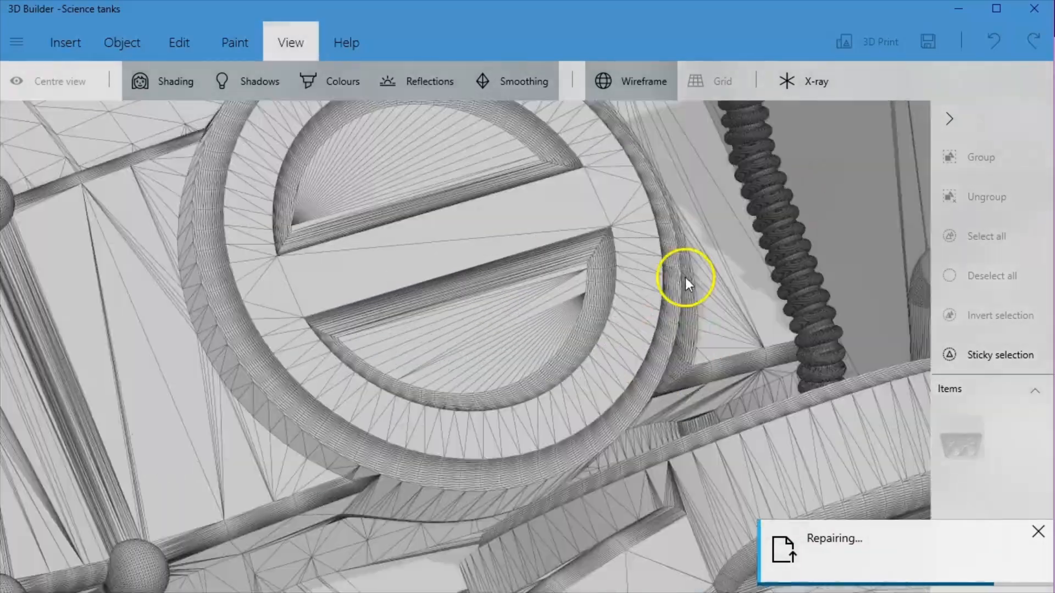
{"action": "right_click_drag", "start_coordinate": [742, 290], "coordinate": [501, 376]}
{"action": "scroll", "coordinate": [671, 387], "scroll_direction": "up", "scroll_amount": 6}
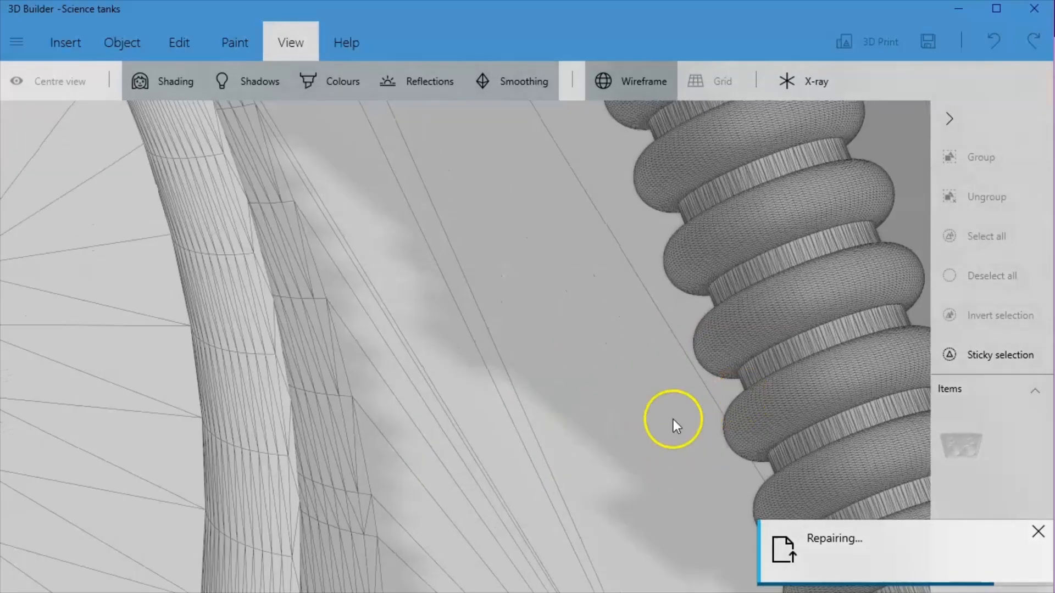
{"action": "right_click_drag", "start_coordinate": [674, 420], "coordinate": [543, 377]}
{"action": "left_click_drag", "start_coordinate": [542, 377], "coordinate": [584, 424]}
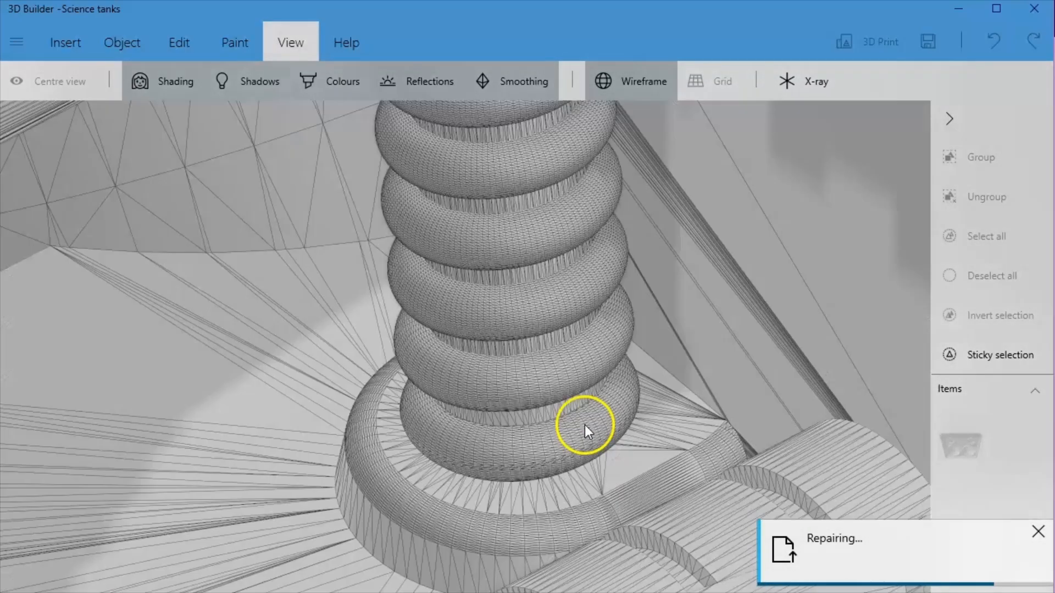
{"action": "scroll", "coordinate": [533, 453], "scroll_direction": "down", "scroll_amount": 8}
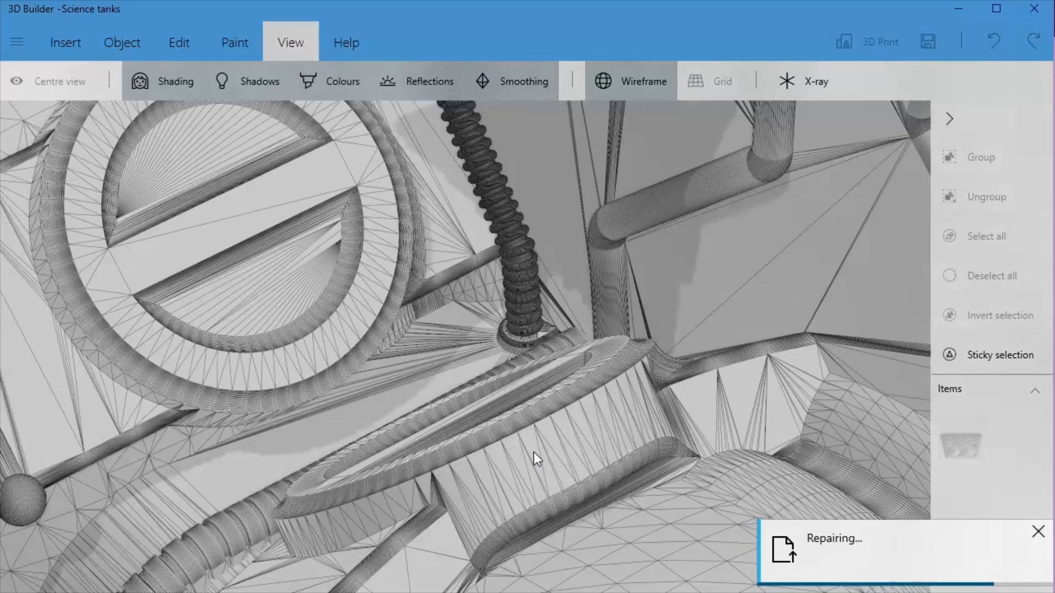
{"action": "scroll", "coordinate": [533, 452], "scroll_direction": "down", "scroll_amount": 2}
{"action": "left_click_drag", "start_coordinate": [537, 460], "coordinate": [505, 384]}
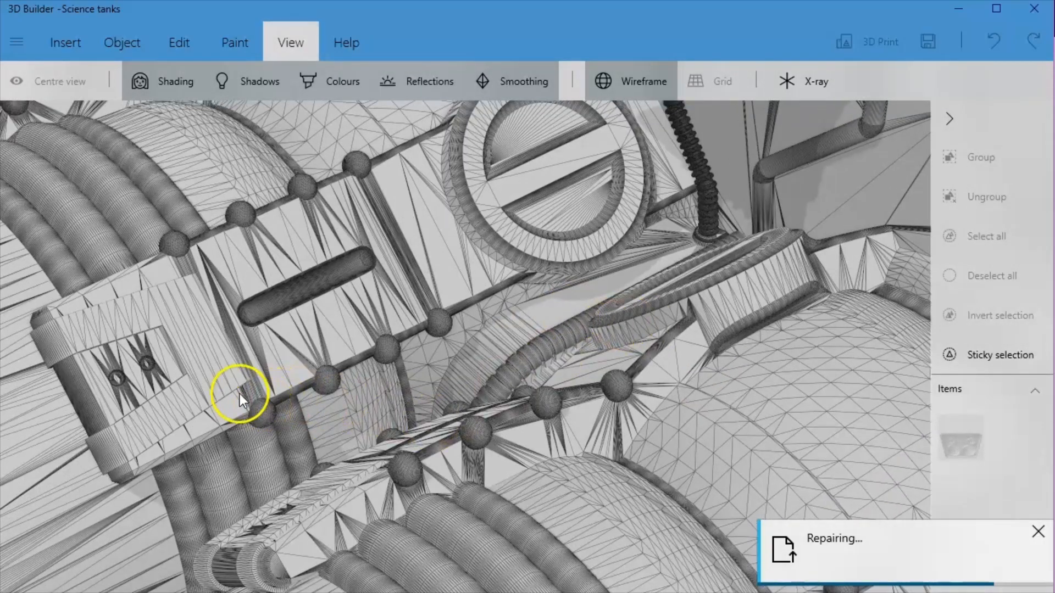
- Examine the wireframe of the tank straps, rounded collars and valve edges from above and close up
{"action": "scroll", "coordinate": [242, 394], "scroll_direction": "up", "scroll_amount": 3}
{"action": "scroll", "coordinate": [368, 434], "scroll_direction": "down", "scroll_amount": 9}
{"action": "scroll", "coordinate": [369, 438], "scroll_direction": "down", "scroll_amount": 3}
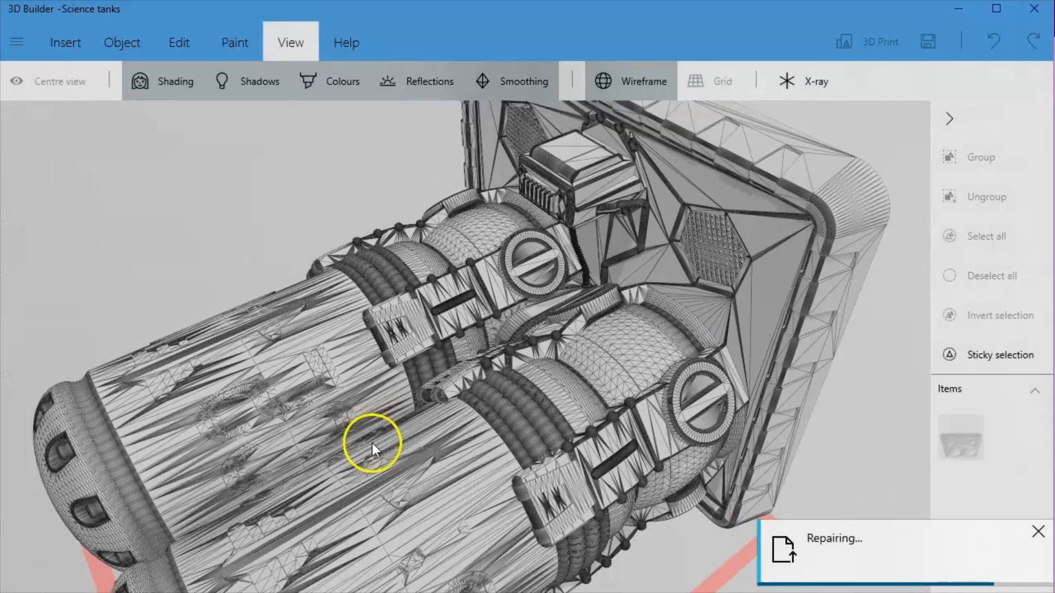
{"action": "left_click_drag", "start_coordinate": [371, 443], "coordinate": [444, 413]}
{"action": "left_click_drag", "start_coordinate": [410, 453], "coordinate": [472, 406]}
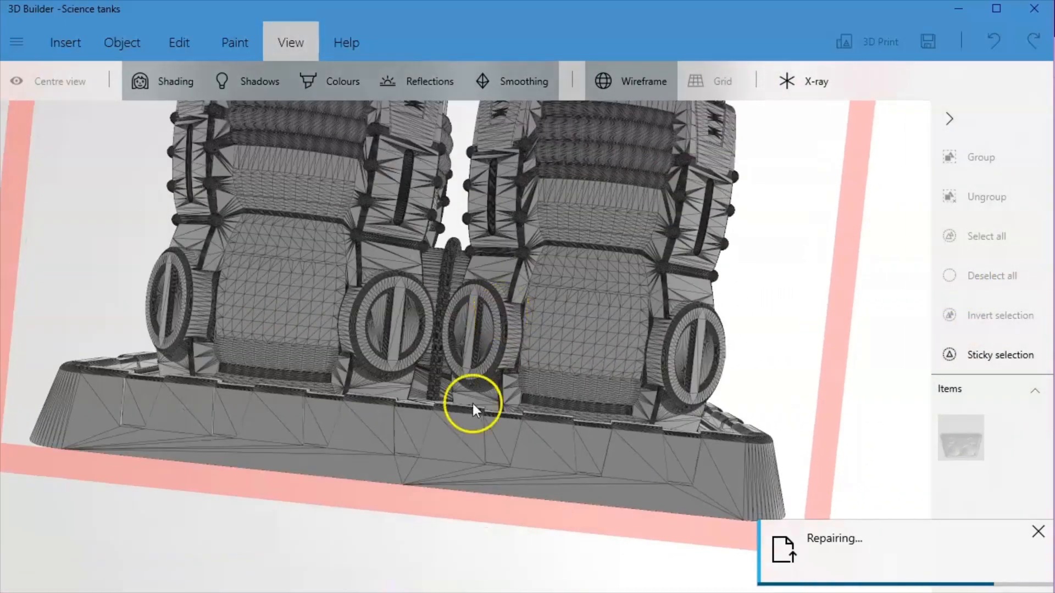
{"action": "scroll", "coordinate": [497, 470], "scroll_direction": "up", "scroll_amount": 6}
{"action": "left_click_drag", "start_coordinate": [619, 528], "coordinate": [512, 520]}
{"action": "left_click_drag", "start_coordinate": [506, 469], "coordinate": [977, 528]}
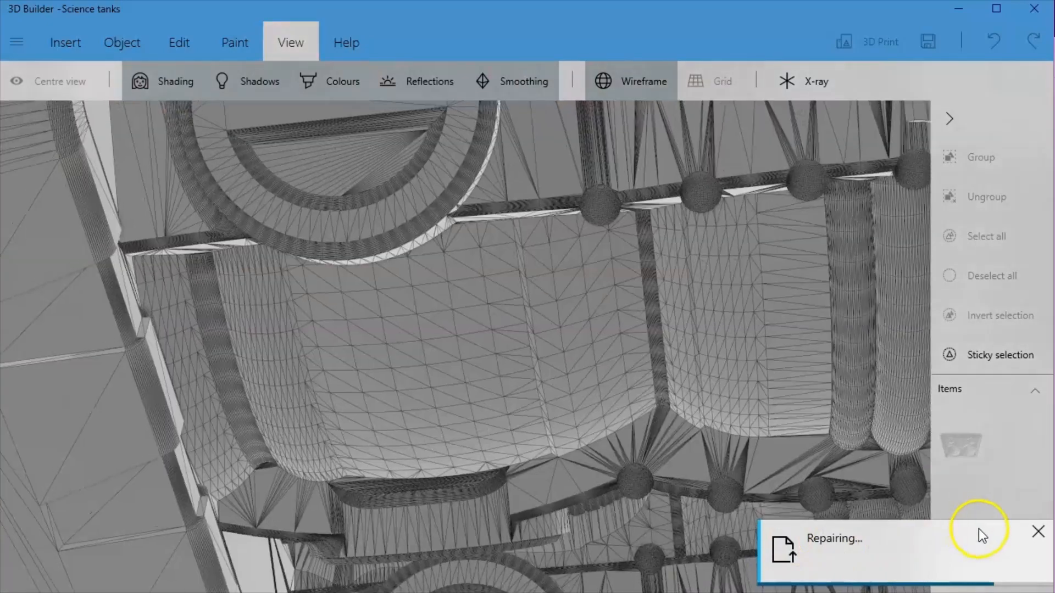
{"action": "left_click_drag", "start_coordinate": [578, 562], "coordinate": [549, 450]}
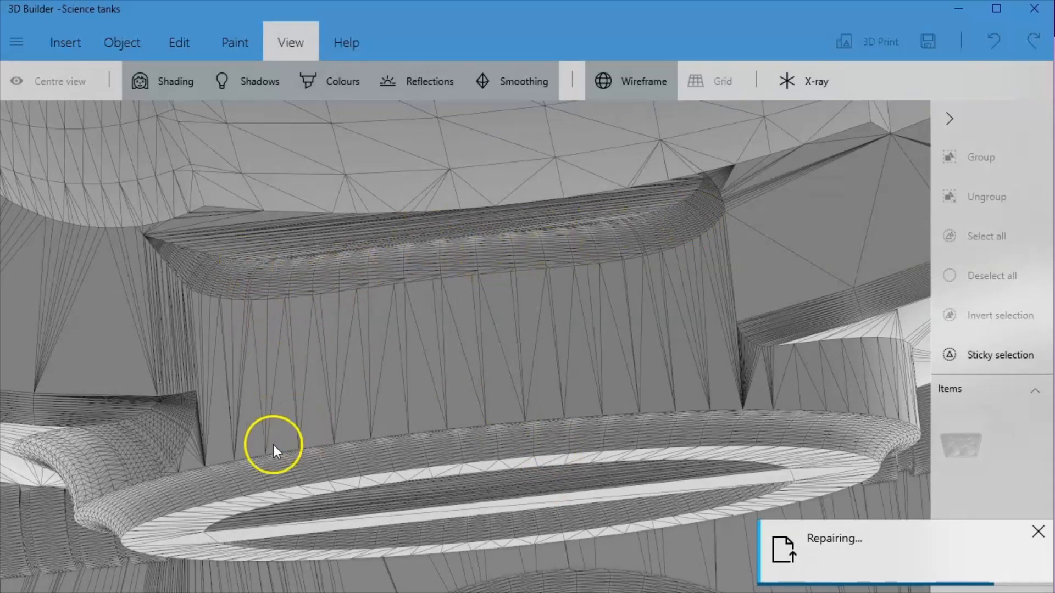
{"action": "left_click_drag", "start_coordinate": [173, 407], "coordinate": [739, 572]}
- Examine the wireframe of the hollow underside, including the tank openings, hexagonal grilles and surrounding triangles
{"action": "scroll", "coordinate": [549, 332], "scroll_direction": "down", "scroll_amount": 8}
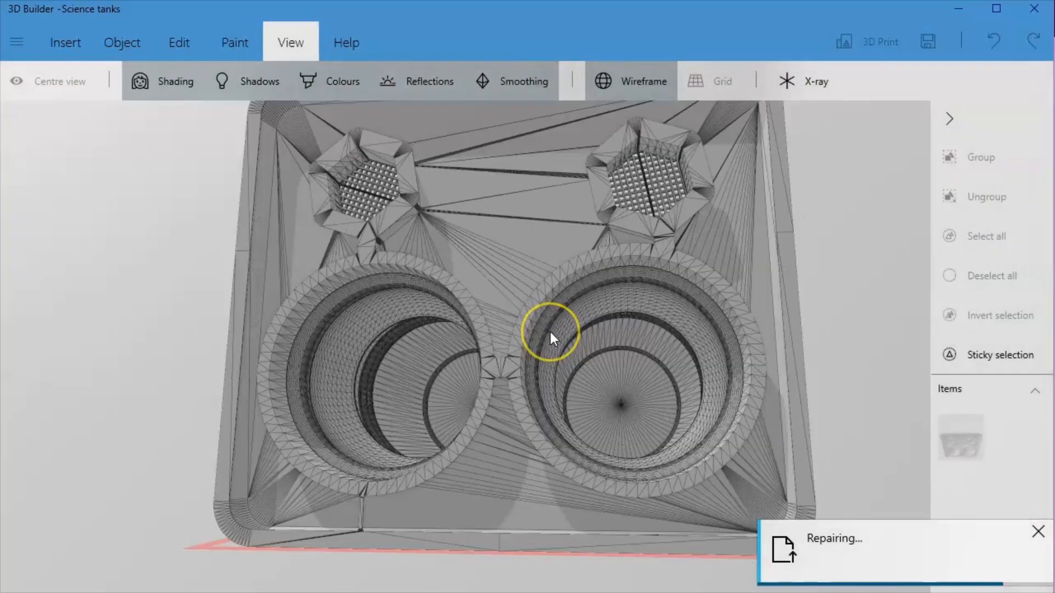
{"action": "left_click_drag", "start_coordinate": [430, 243], "coordinate": [380, 337]}
{"action": "scroll", "coordinate": [500, 309], "scroll_direction": "up", "scroll_amount": 10}
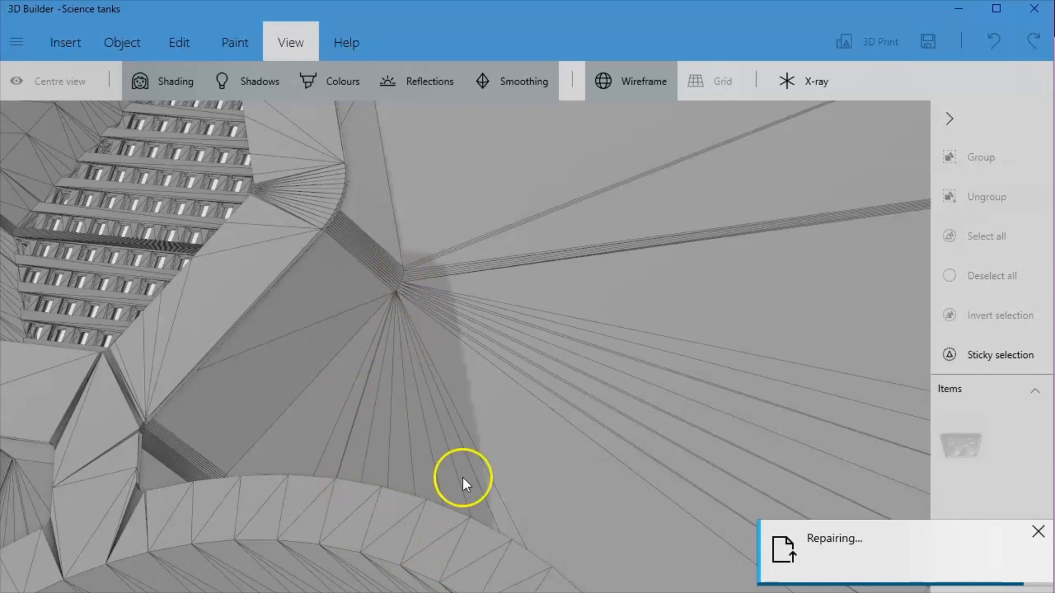
{"action": "scroll", "coordinate": [604, 360], "scroll_direction": "down", "scroll_amount": 2}
{"action": "scroll", "coordinate": [604, 361], "scroll_direction": "down", "scroll_amount": 5}
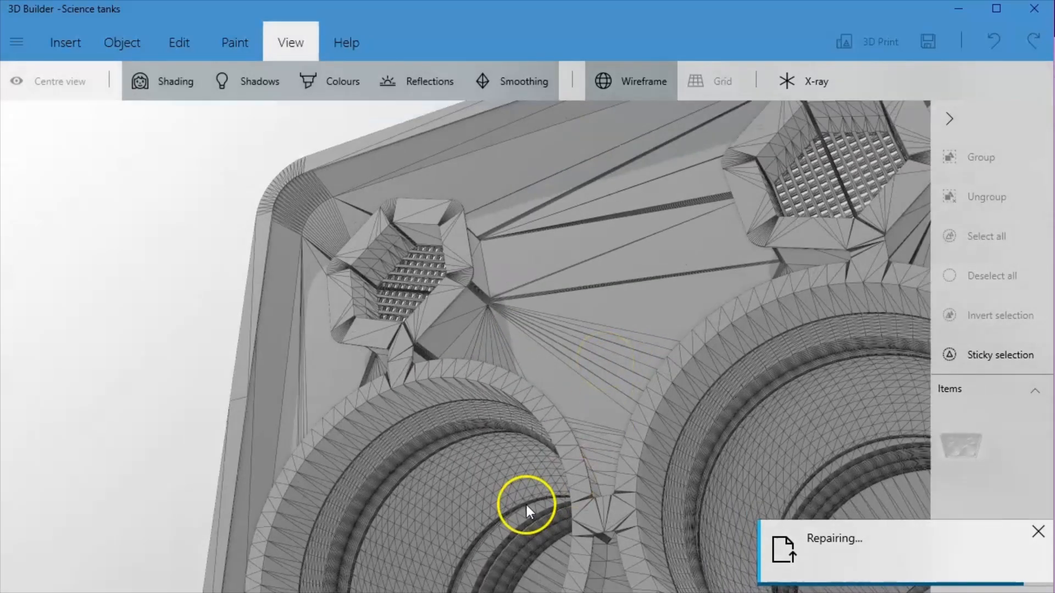
{"action": "left_click_drag", "start_coordinate": [527, 506], "coordinate": [548, 410]}
{"action": "scroll", "coordinate": [598, 439], "scroll_direction": "down", "scroll_amount": 6}
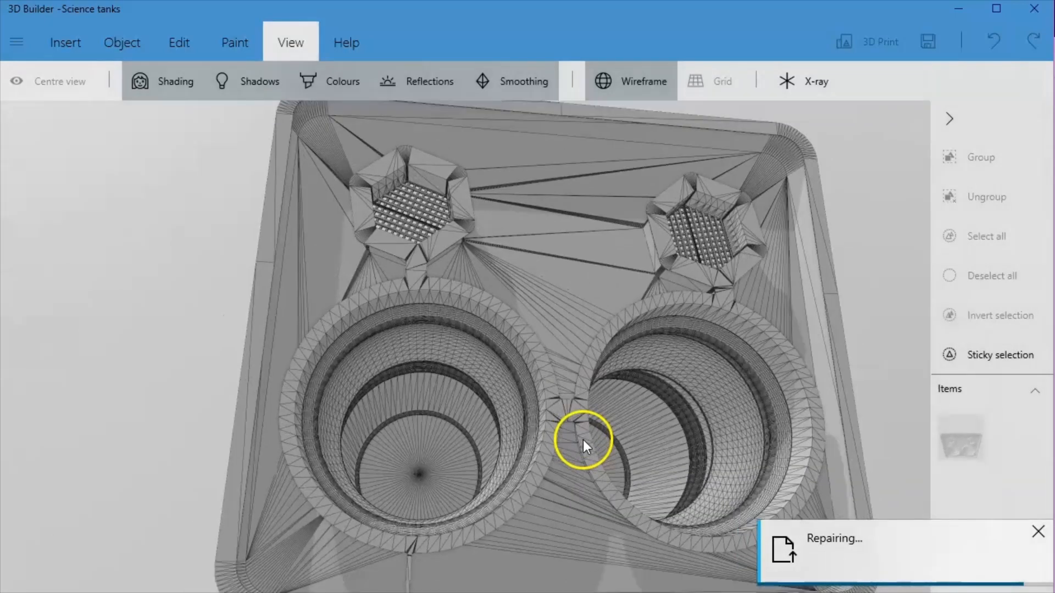
{"action": "right_click_drag", "start_coordinate": [464, 447], "coordinate": [829, 483]}
{"action": "right_click_drag", "start_coordinate": [478, 445], "coordinate": [379, 390]}
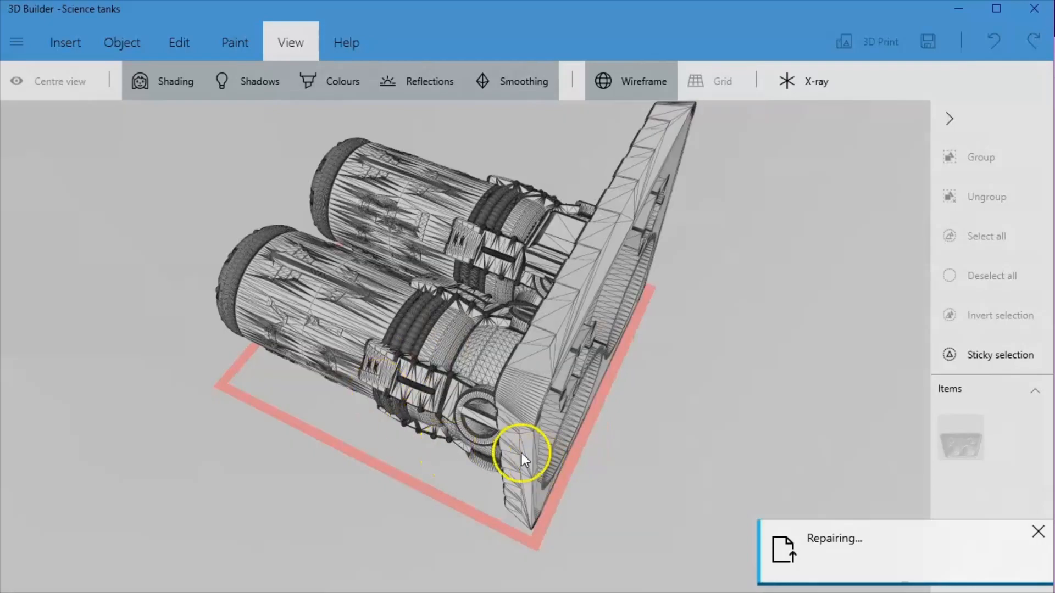
- Inspect the repaired model's wireframe around the straps, valve disc and control box, then view the whole model
{"action": "right_click_drag", "start_coordinate": [518, 448], "coordinate": [266, 431]}
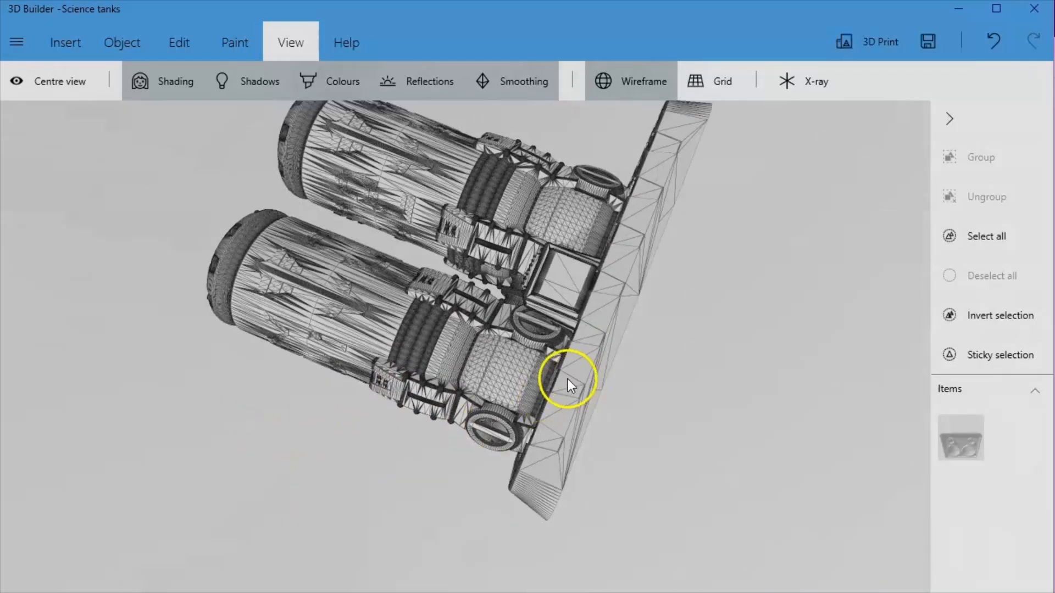
{"action": "scroll", "coordinate": [502, 355], "scroll_direction": "up", "scroll_amount": 3}
{"action": "scroll", "coordinate": [318, 328], "scroll_direction": "up", "scroll_amount": 5}
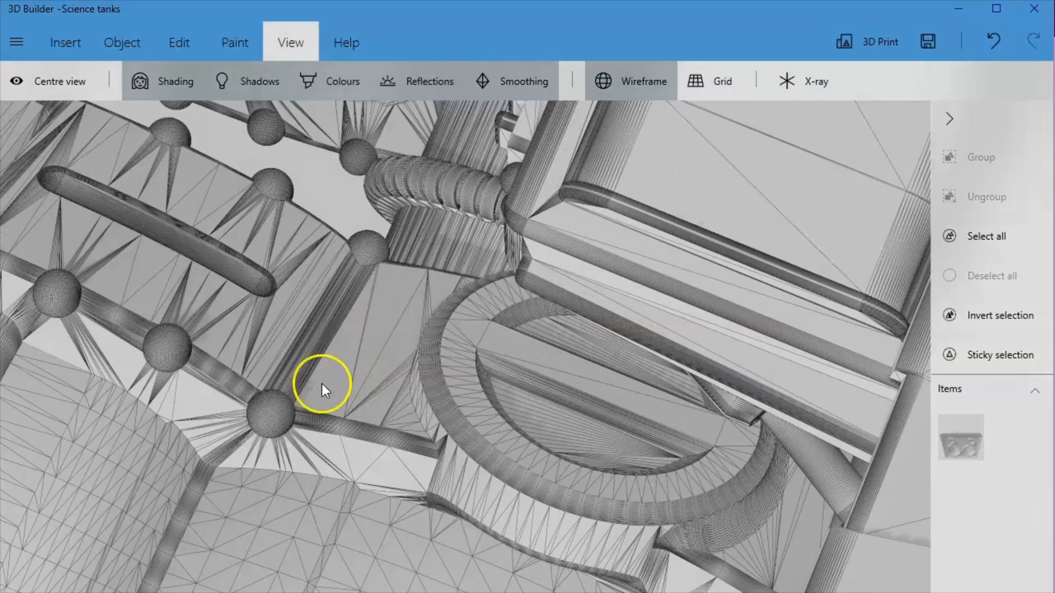
{"action": "scroll", "coordinate": [258, 417], "scroll_direction": "down", "scroll_amount": 8}
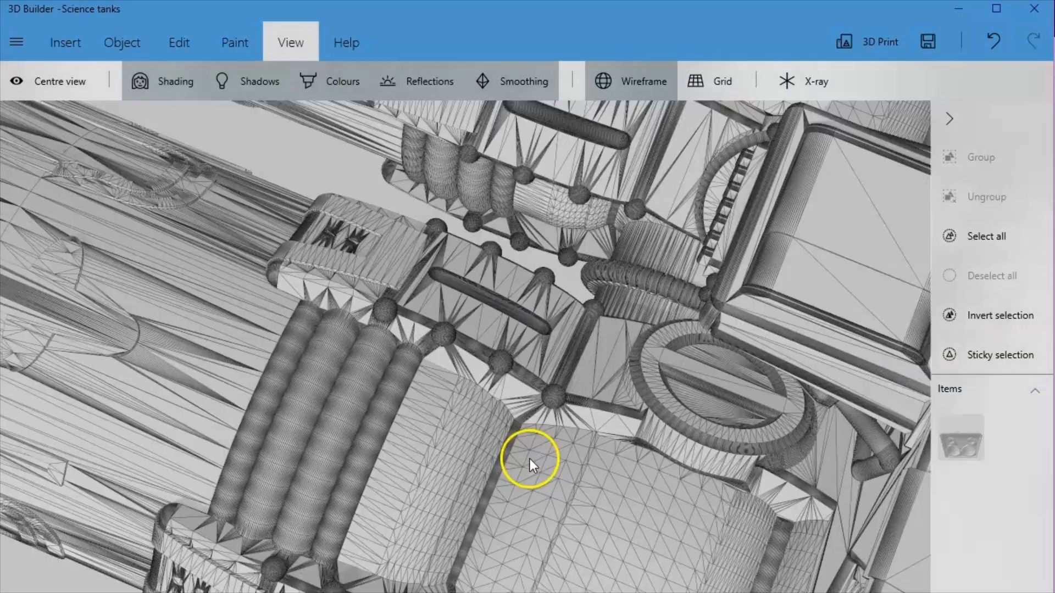
{"action": "scroll", "coordinate": [579, 493], "scroll_direction": "down", "scroll_amount": 2}
{"action": "scroll", "coordinate": [592, 479], "scroll_direction": "down", "scroll_amount": 10}
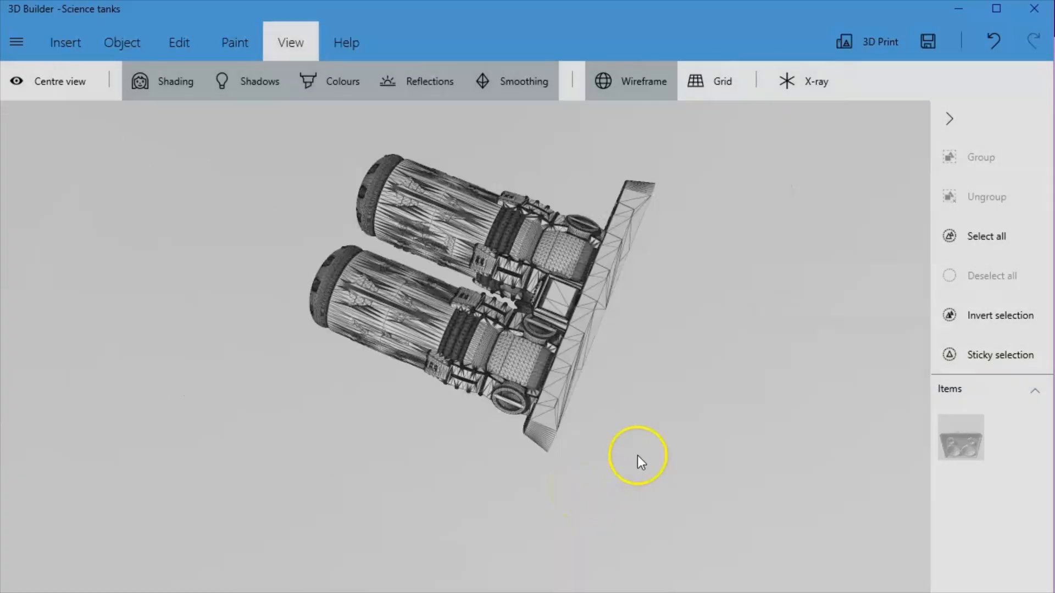
- Rotate the tanks model upright with a roll of 90 degrees and raise it slightly
{"action": "left_click_drag", "start_coordinate": [637, 456], "coordinate": [705, 481]}
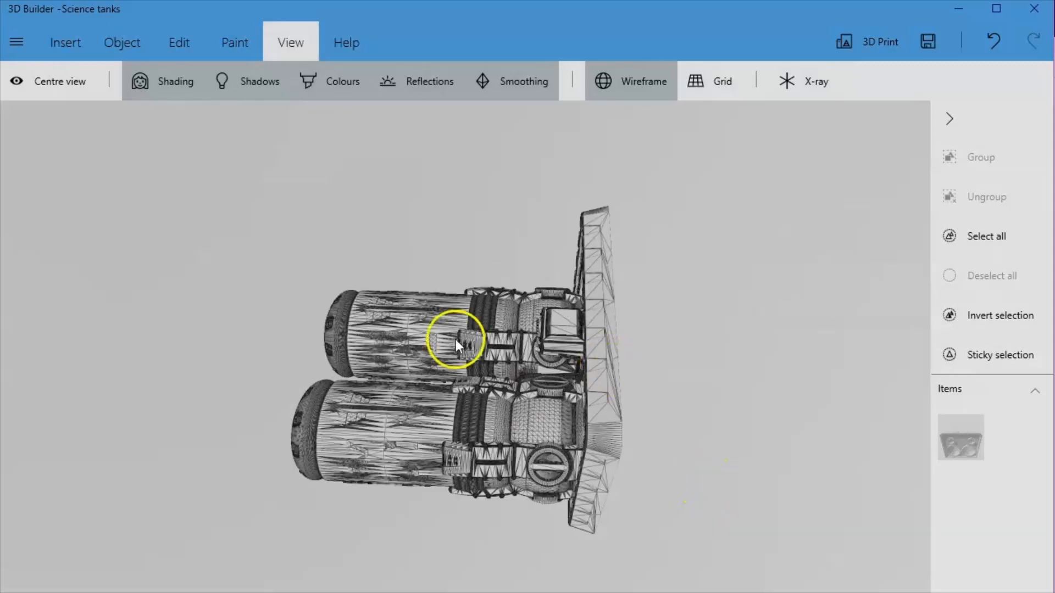
{"action": "left_click", "coordinate": [437, 423]}
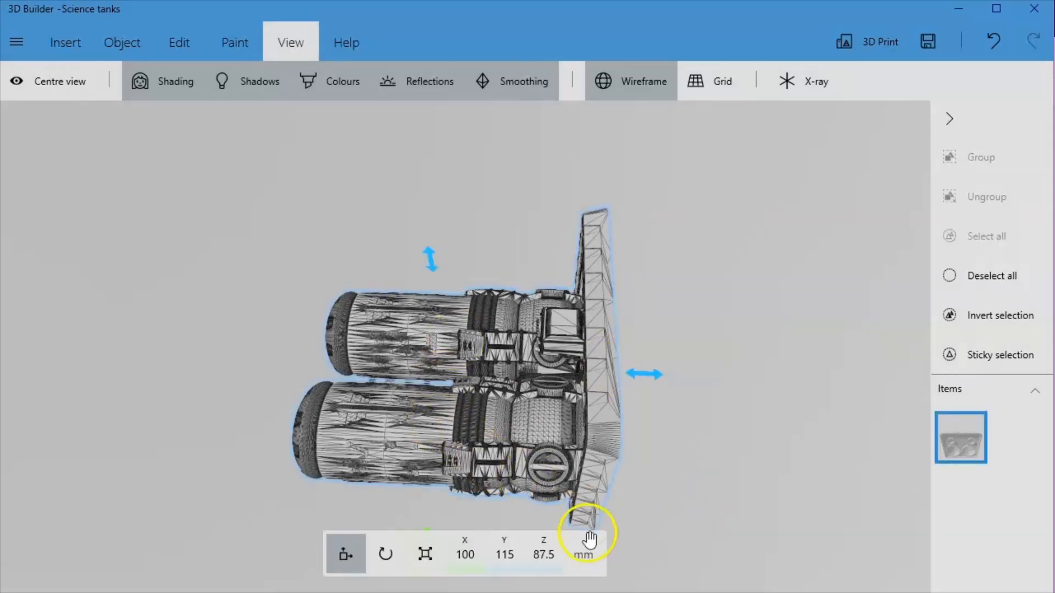
{"action": "left_click", "coordinate": [385, 555]}
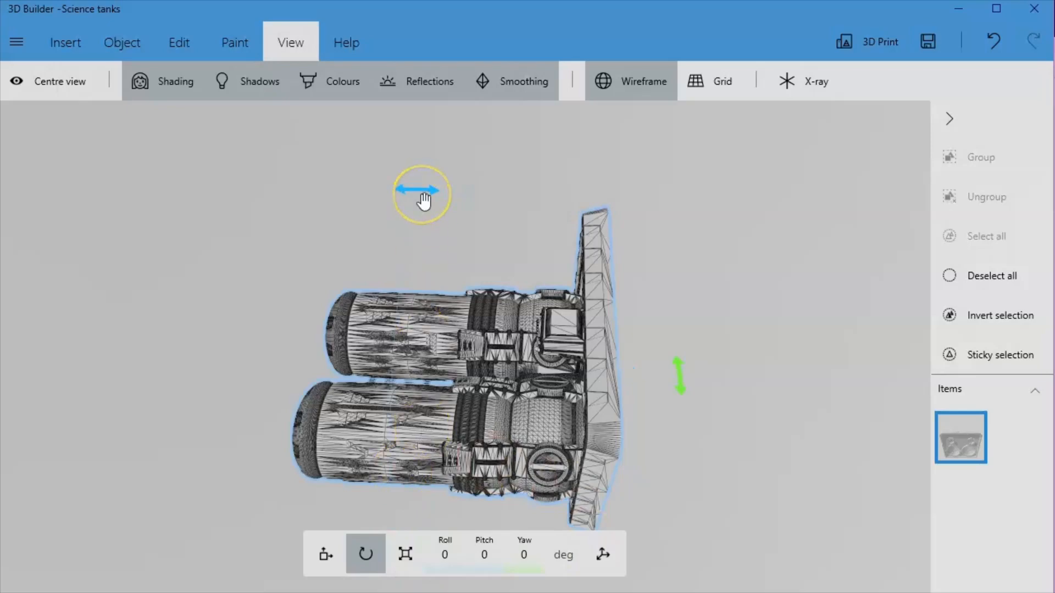
{"action": "left_click_drag", "start_coordinate": [449, 206], "coordinate": [648, 378]}
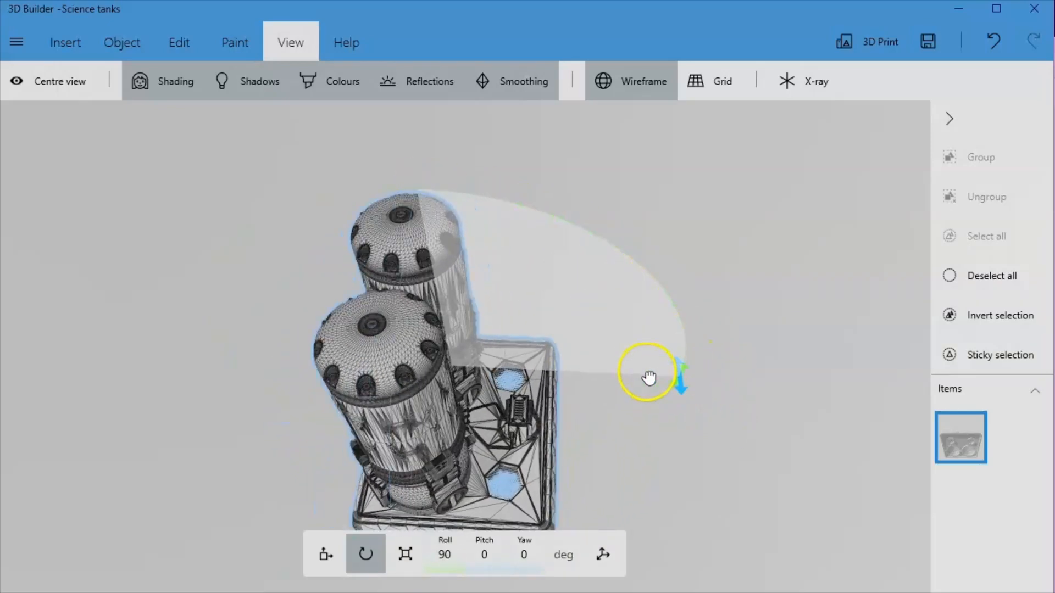
{"action": "left_click_drag", "start_coordinate": [405, 440], "coordinate": [411, 380]}
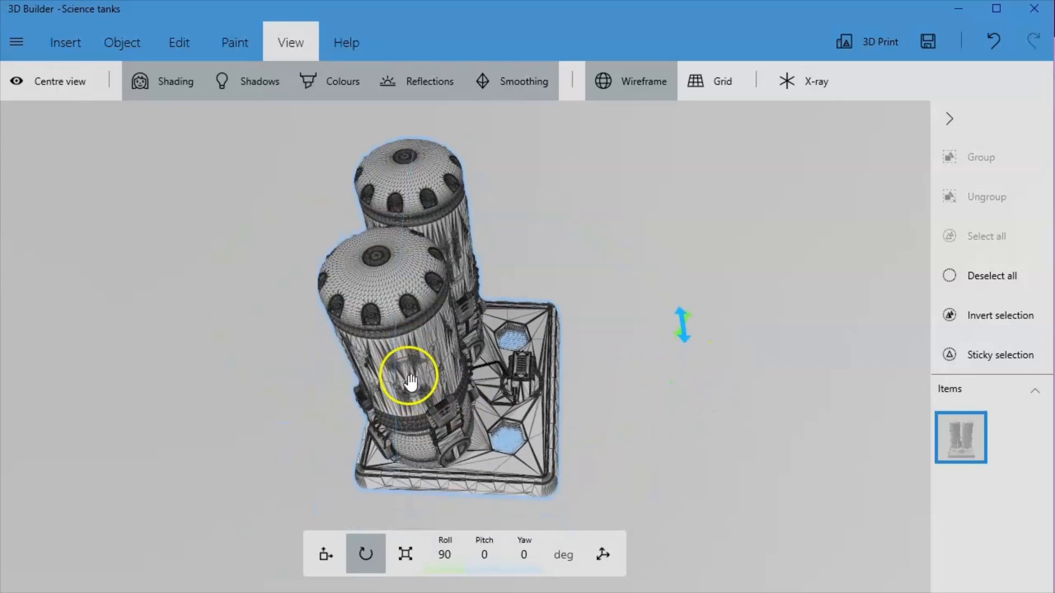
- Inspect the upright model from the front and sides, including its pitch angle entry
{"action": "left_click_drag", "start_coordinate": [625, 464], "coordinate": [314, 369]}
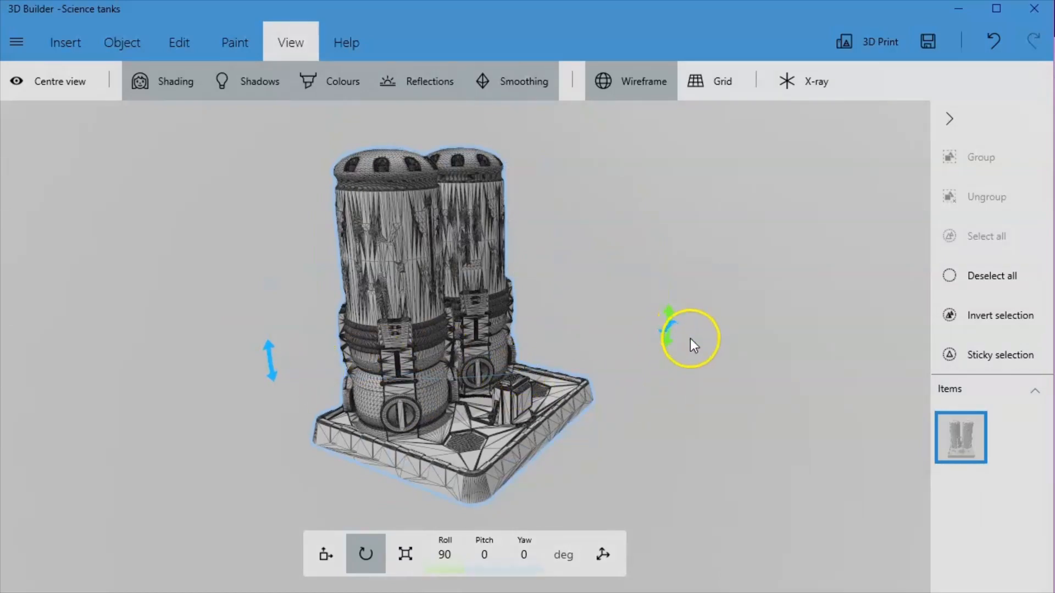
{"action": "left_click_drag", "start_coordinate": [668, 331], "coordinate": [593, 299]}
{"action": "left_click_drag", "start_coordinate": [827, 460], "coordinate": [573, 452]}
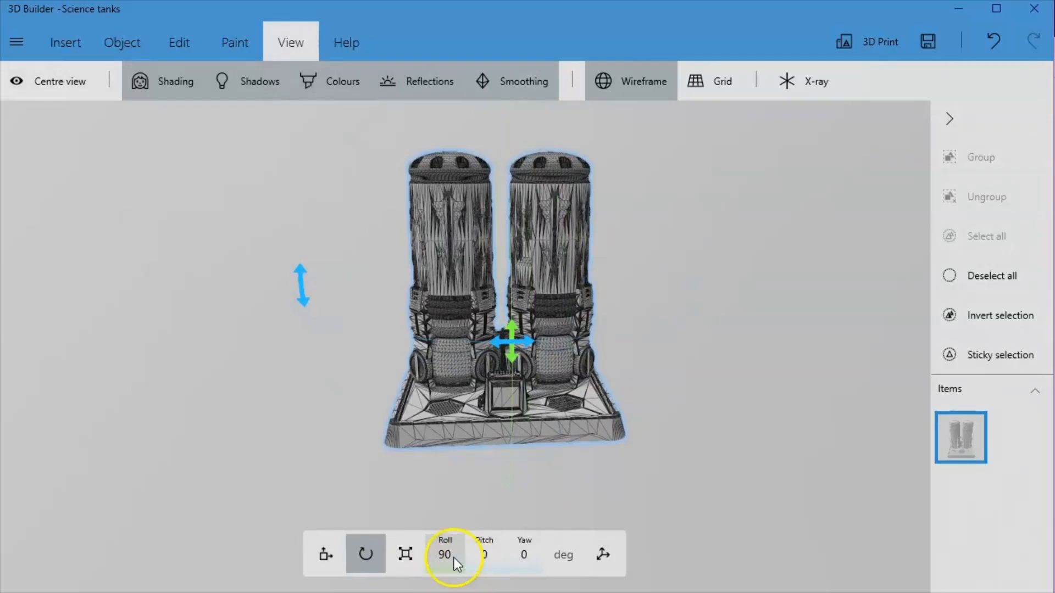
{"action": "left_click", "coordinate": [485, 556]}
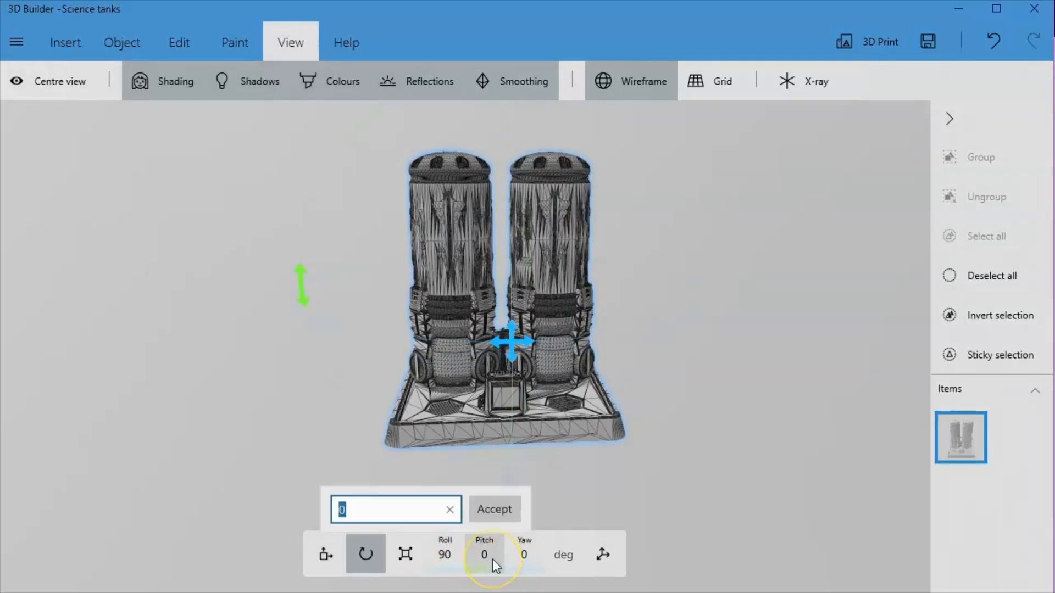
{"action": "left_click", "coordinate": [785, 427]}
{"action": "scroll", "coordinate": [702, 399], "scroll_direction": "up", "scroll_amount": 2}
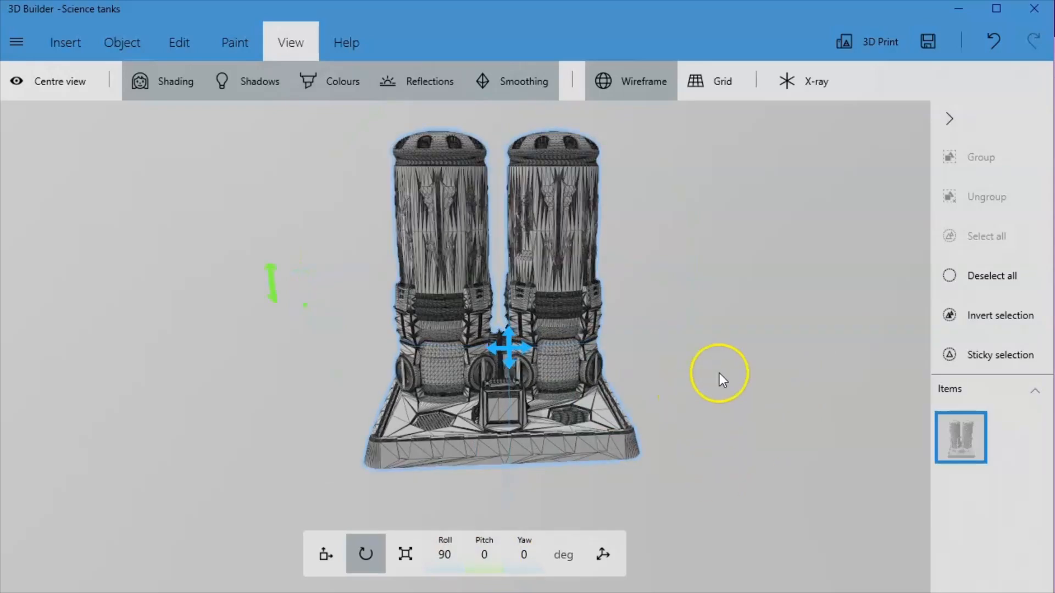
{"action": "scroll", "coordinate": [723, 333], "scroll_direction": "down", "scroll_amount": 2}
{"action": "left_click_drag", "start_coordinate": [695, 435], "coordinate": [852, 457]}
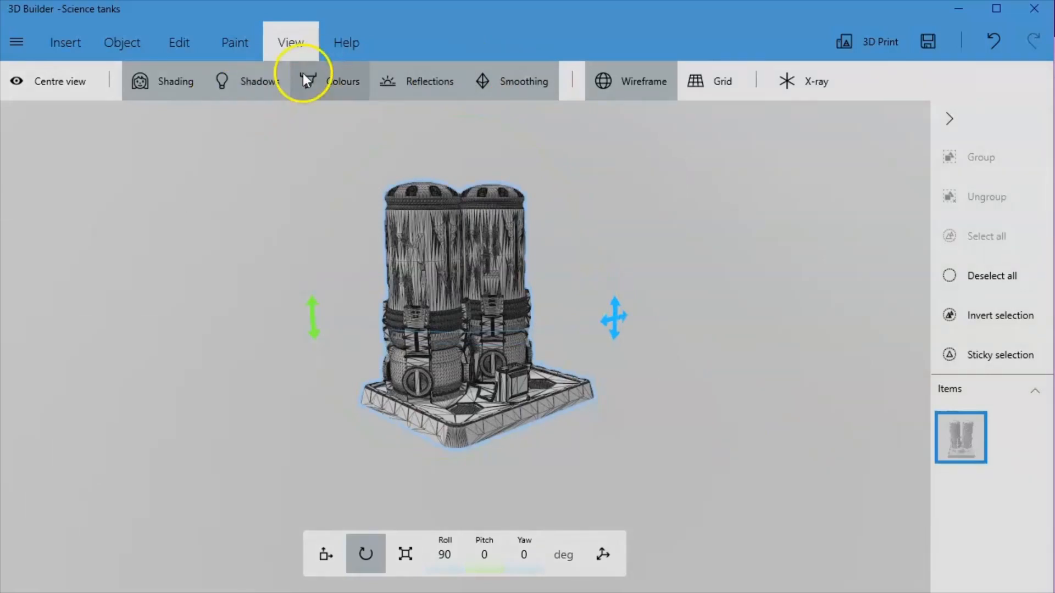
- Settle the upright tanks model onto the build surface and accept the result
{"action": "left_click", "coordinate": [276, 49]}
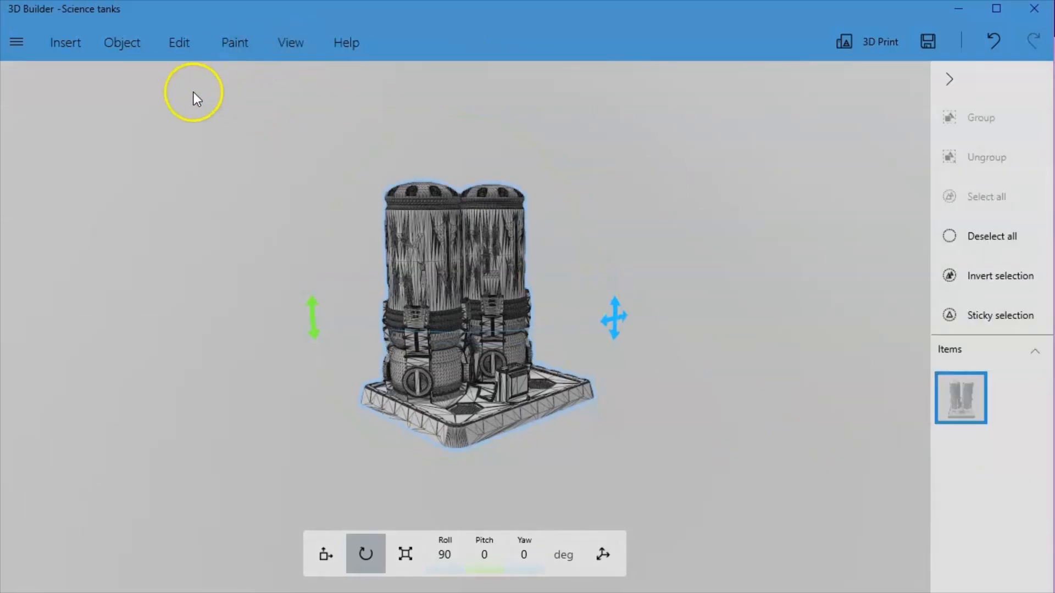
{"action": "left_click", "coordinate": [120, 45]}
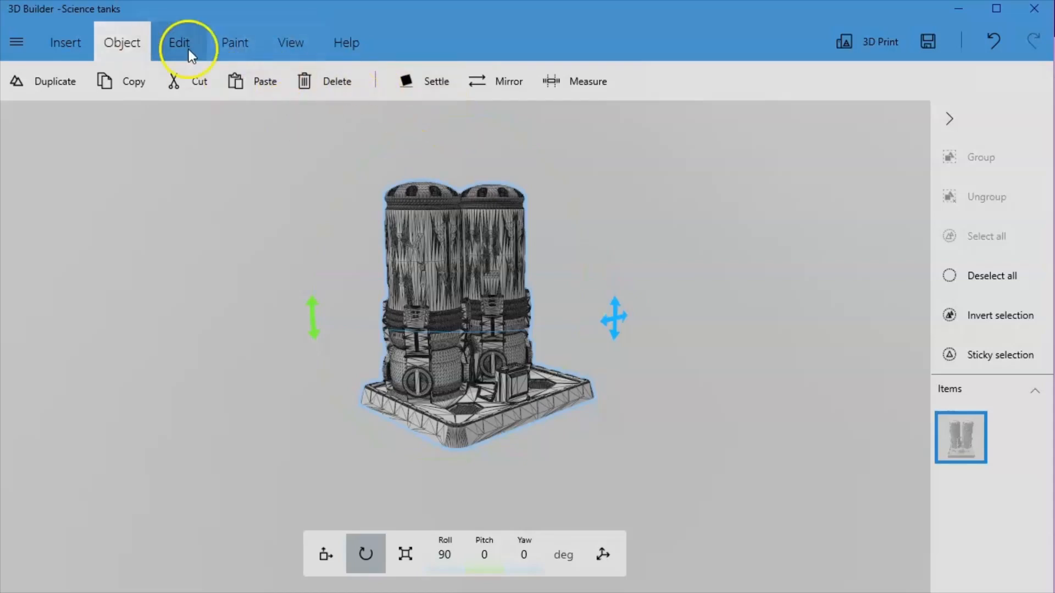
{"action": "left_click", "coordinate": [423, 79]}
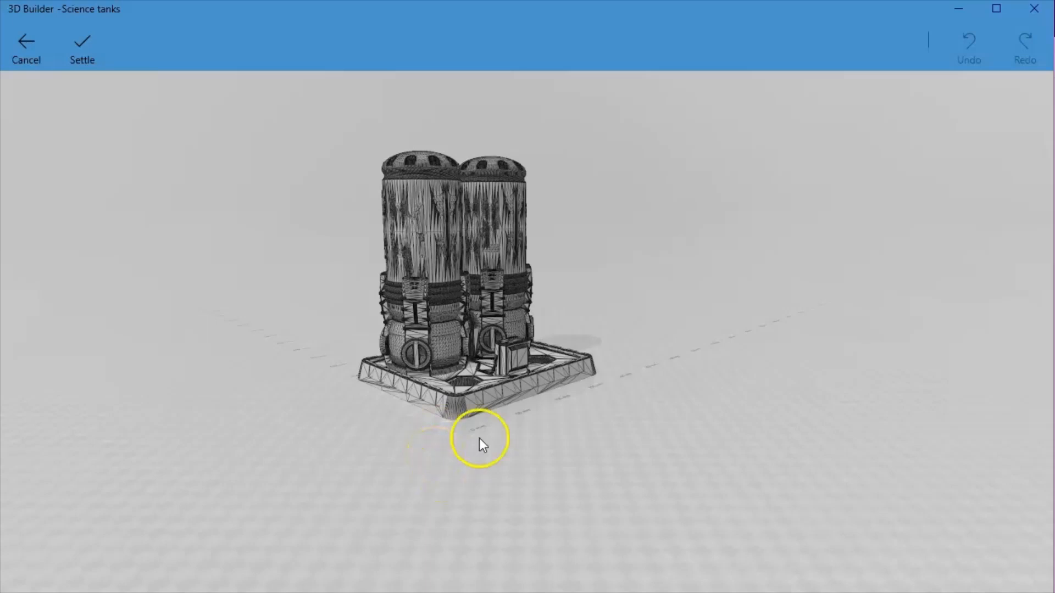
{"action": "left_click", "coordinate": [82, 55]}
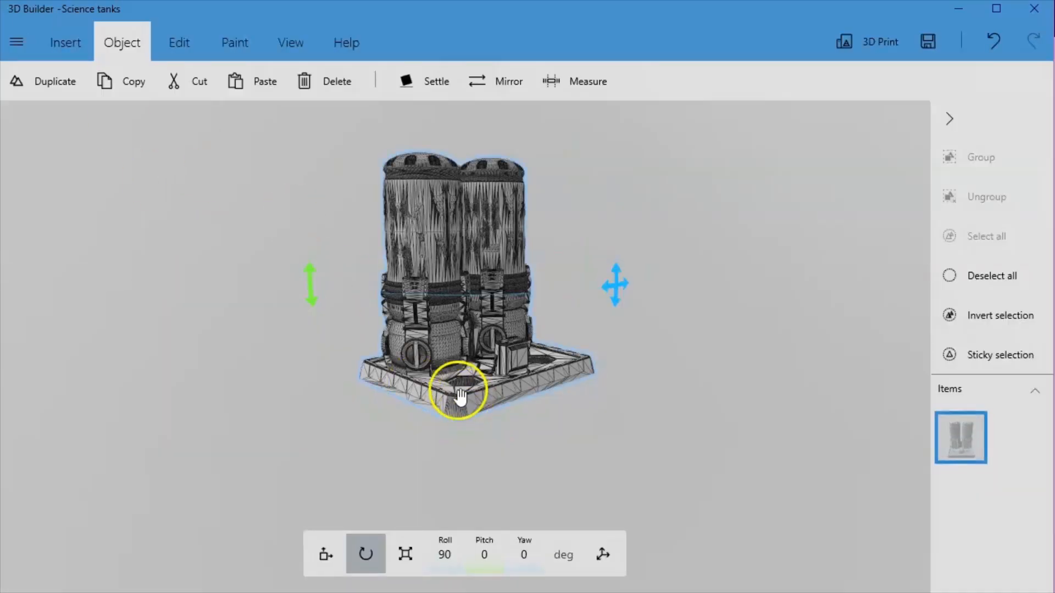
- Tilt the model to a pitch of about -27.45 degrees and settle it back onto its base
{"action": "left_click_drag", "start_coordinate": [306, 286], "coordinate": [330, 377]}
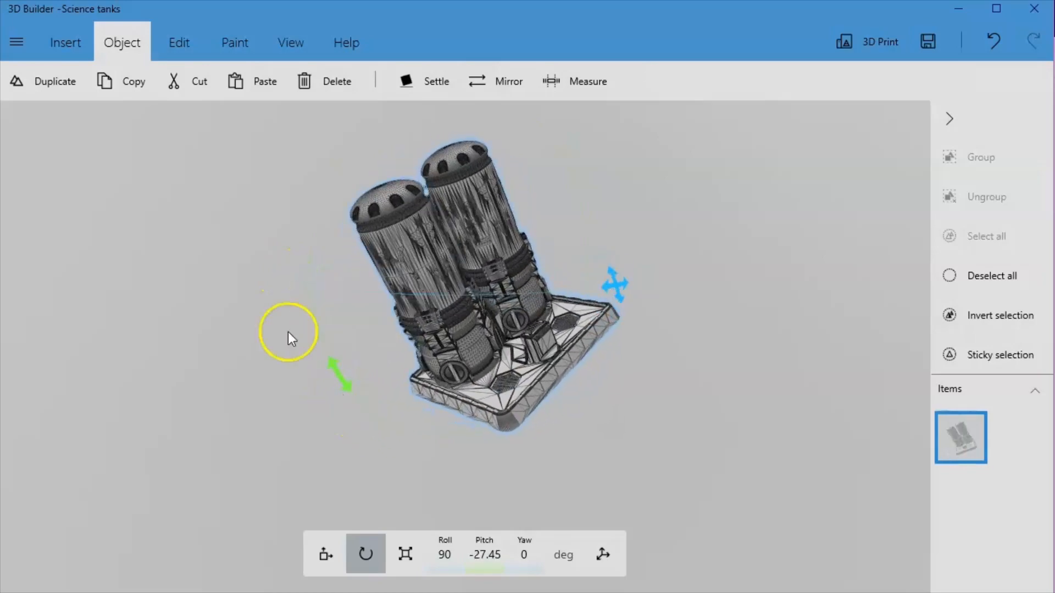
{"action": "left_click", "coordinate": [413, 82]}
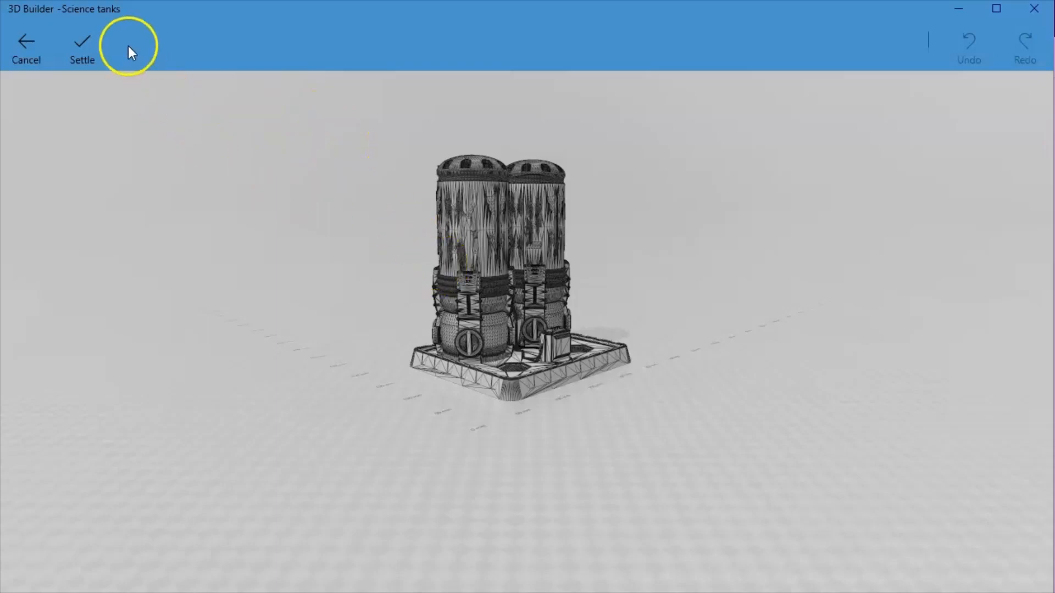
{"action": "left_click", "coordinate": [91, 59]}
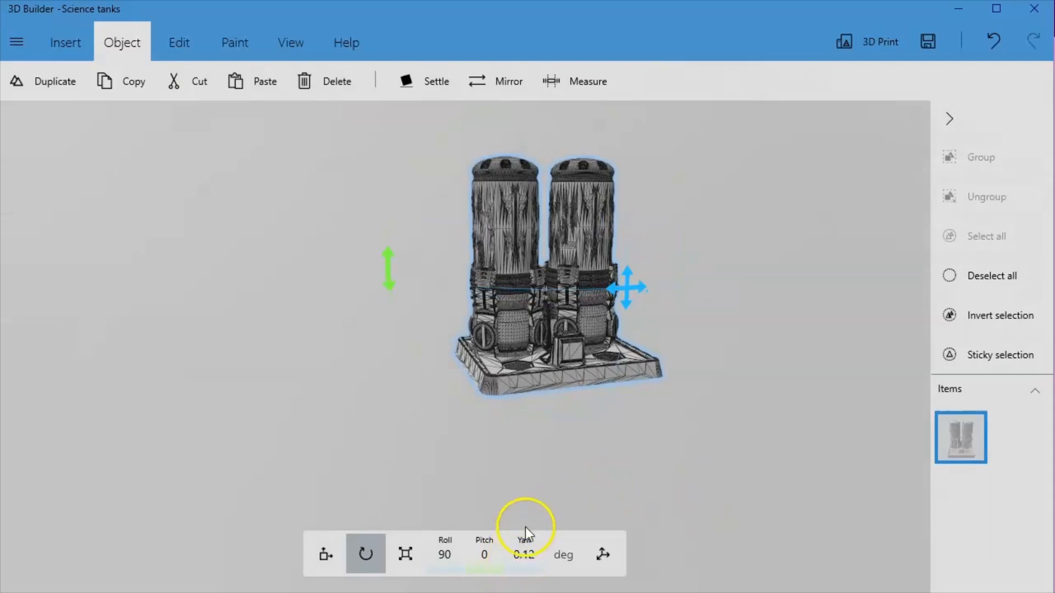
- Set the model's yaw to 0 degrees
{"action": "left_click", "coordinate": [524, 554]}
{"action": "type", "text": "0"}
{"action": "key", "text": "Return"}
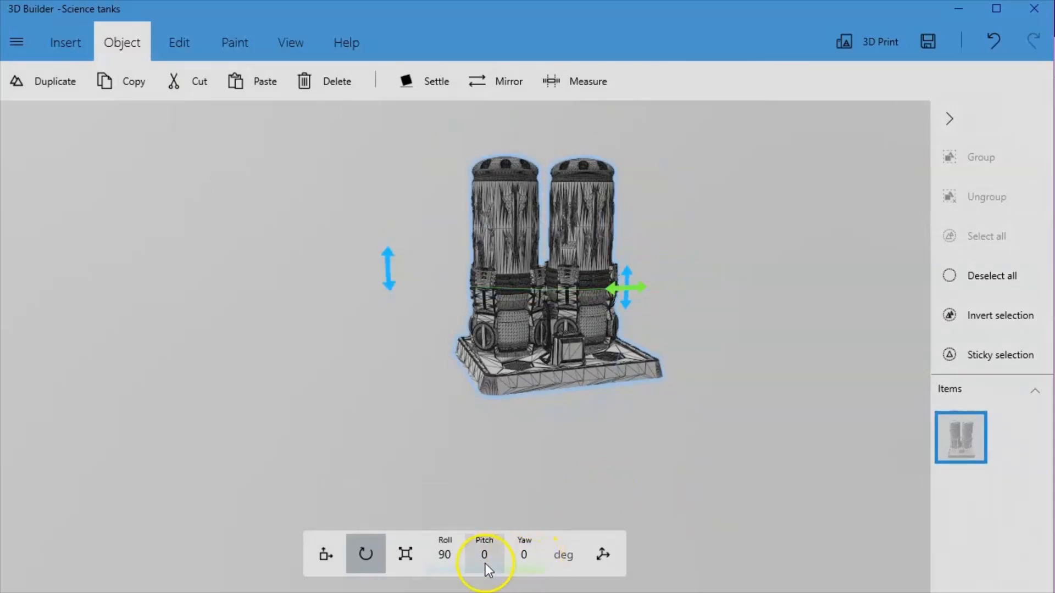
- Position the model at X 0 and Y 0 mm and settle it onto the build surface
{"action": "left_click", "coordinate": [338, 565]}
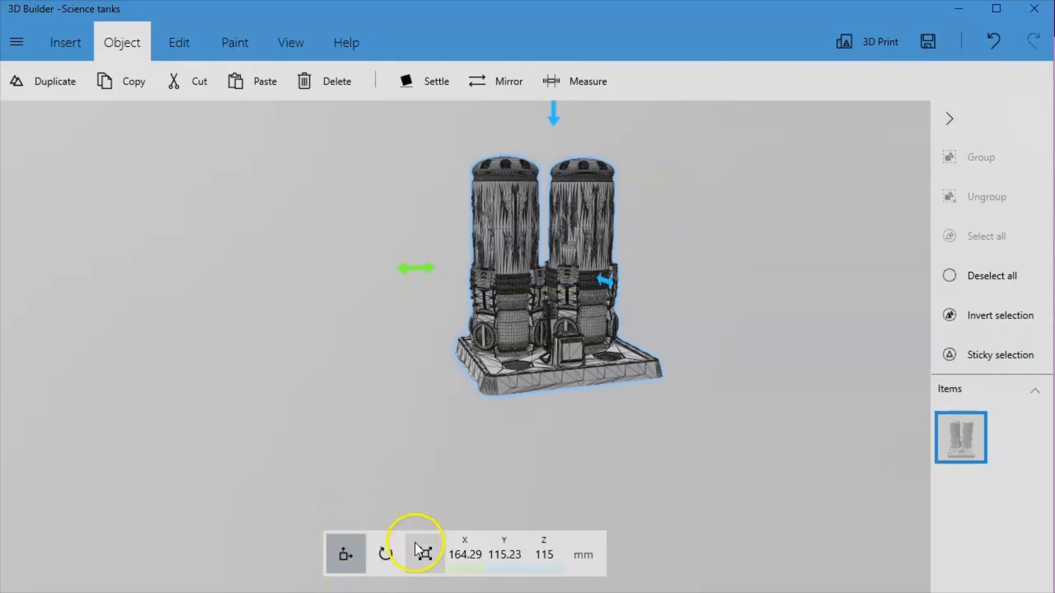
{"action": "left_click", "coordinate": [467, 560]}
{"action": "type", "text": "0"}
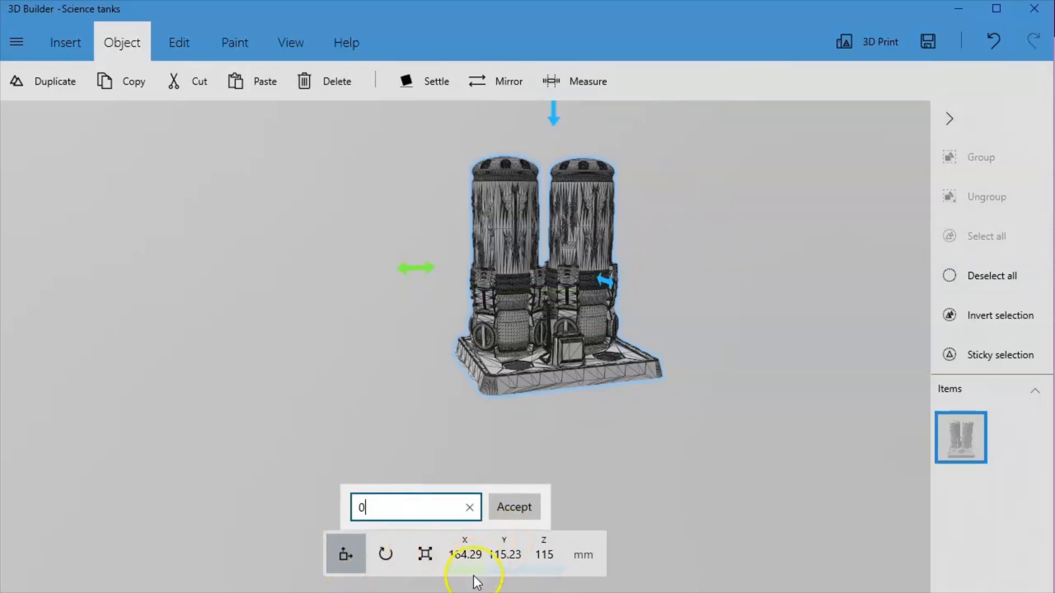
{"action": "key", "text": "Return"}
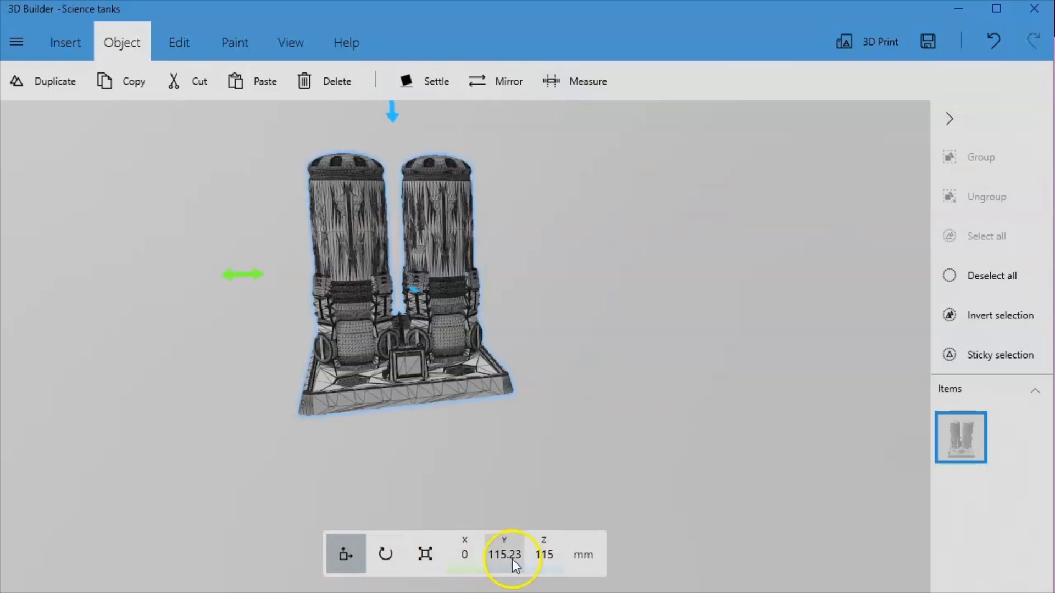
{"action": "left_click", "coordinate": [512, 559]}
{"action": "type", "text": "0"}
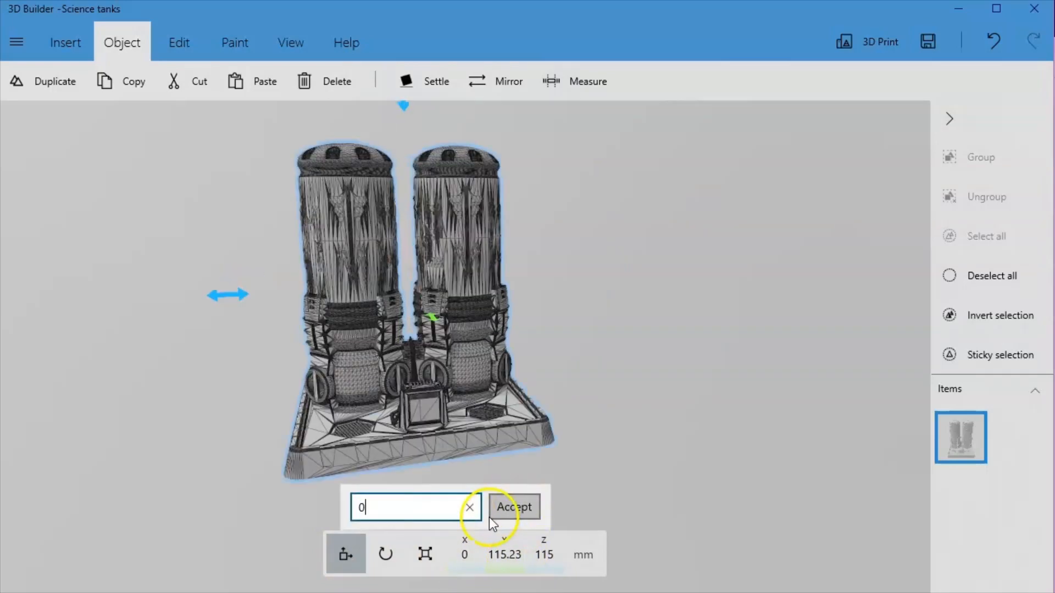
{"action": "key", "text": "Return"}
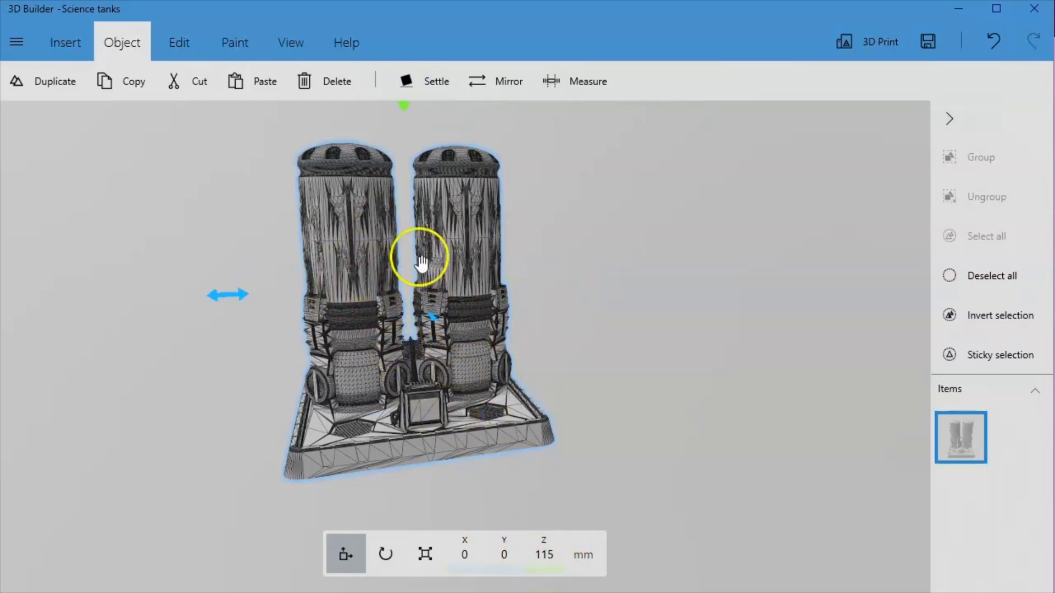
{"action": "left_click", "coordinate": [414, 71]}
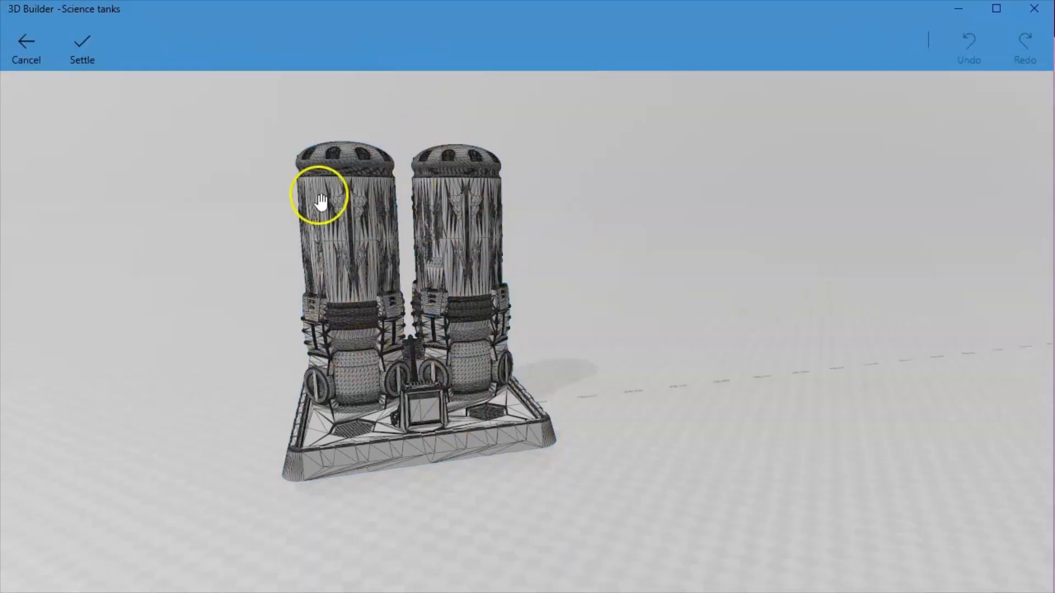
{"action": "left_click", "coordinate": [82, 49]}
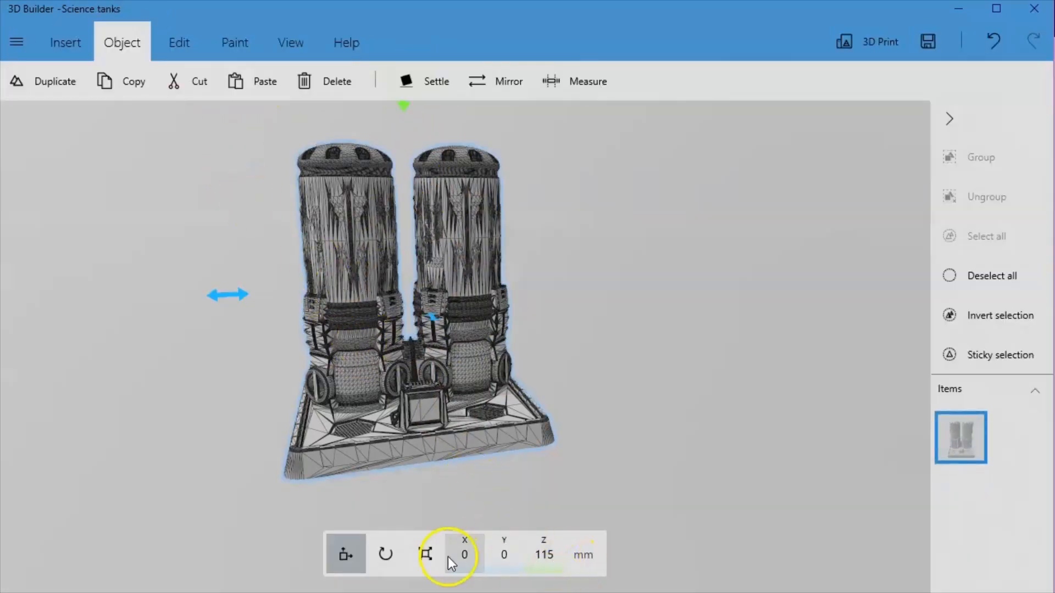
- Check the model's scale dimensions in both percent and millimetres, leaving the units in millimetres
{"action": "left_click", "coordinate": [417, 558]}
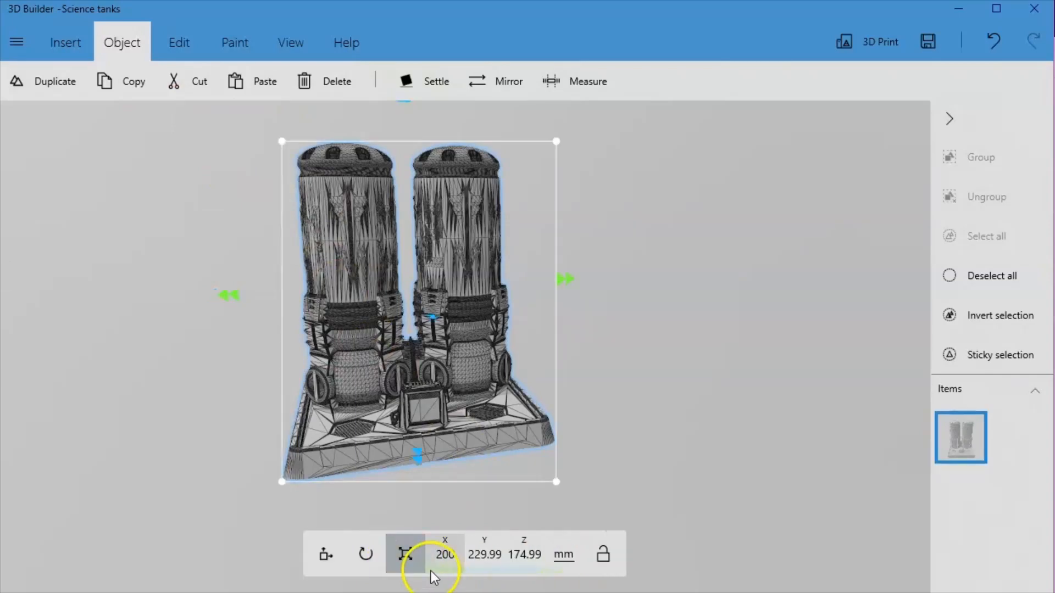
{"action": "left_click", "coordinate": [613, 554]}
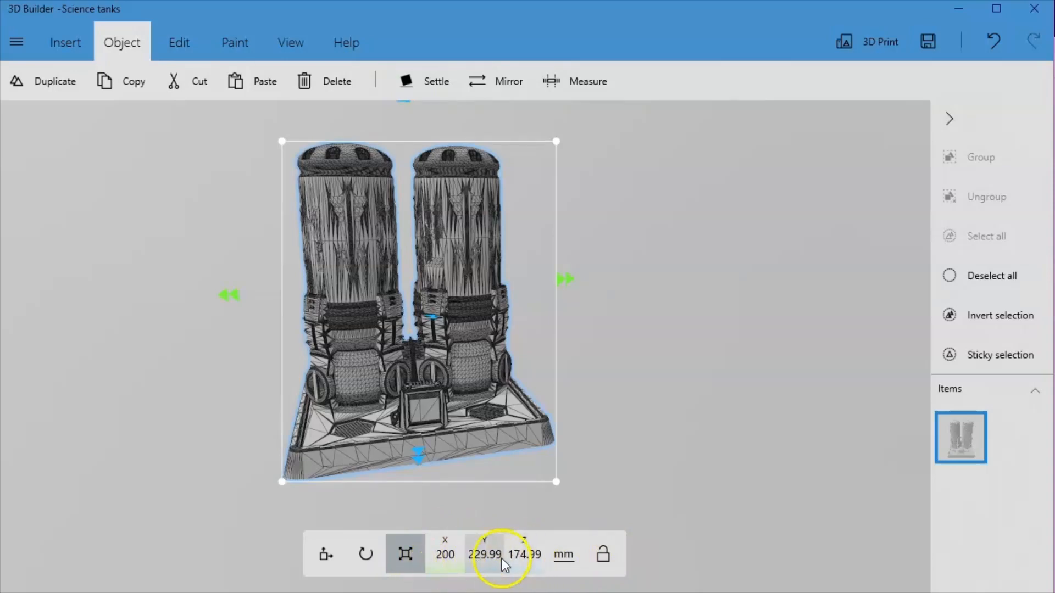
{"action": "left_click", "coordinate": [565, 564]}
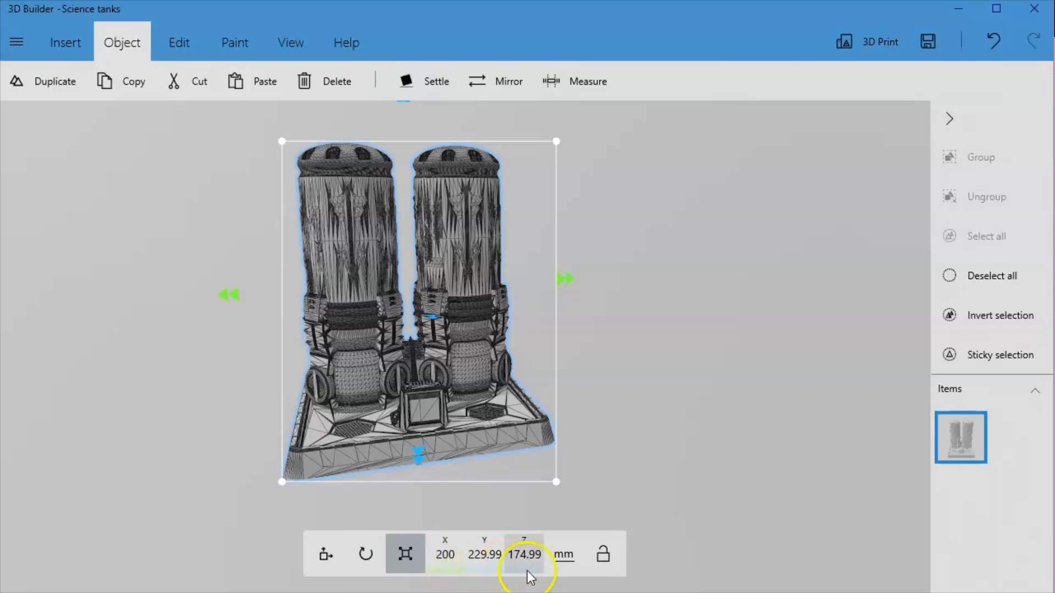
{"action": "left_click", "coordinate": [559, 562]}
{"action": "left_click", "coordinate": [576, 572]}
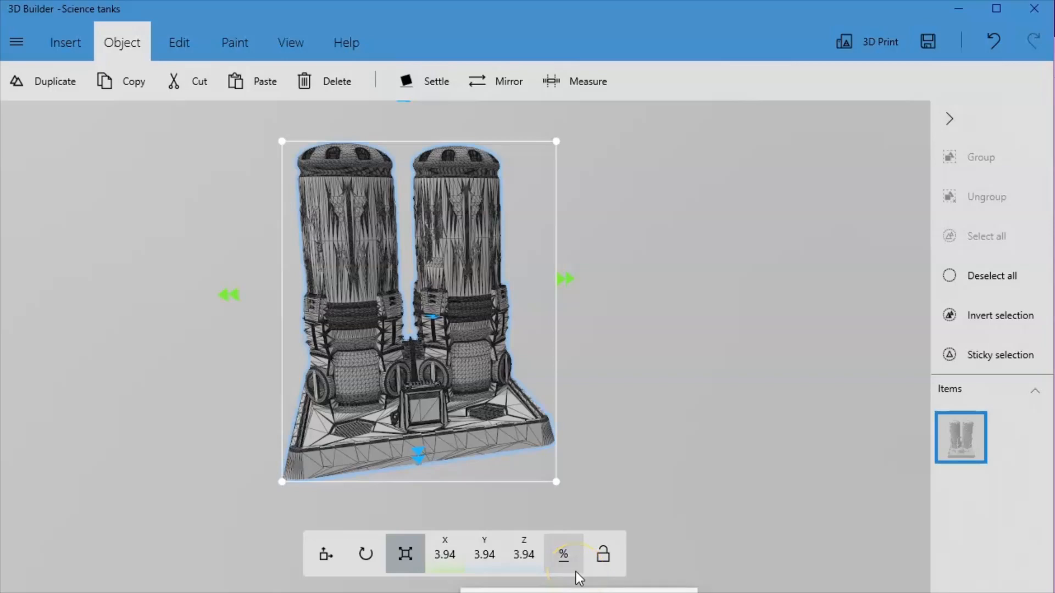
{"action": "left_click", "coordinate": [575, 572]}
{"action": "left_click", "coordinate": [576, 572]}
{"action": "left_click", "coordinate": [576, 572]}
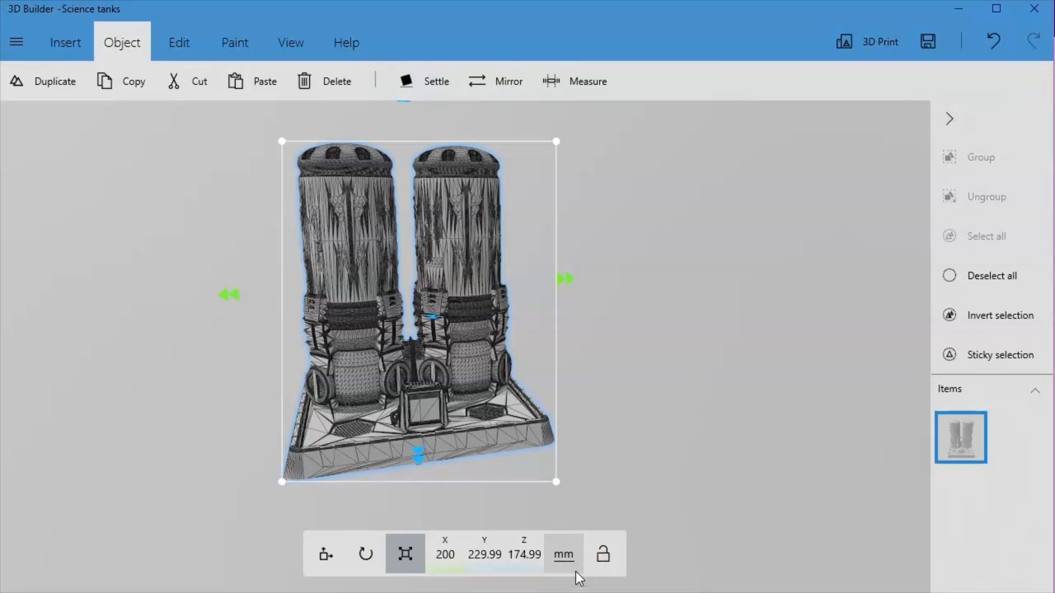
- Examine the model's front and base up close and from above, and bring up its position values
{"action": "left_click", "coordinate": [516, 331]}
{"action": "left_click_drag", "start_coordinate": [700, 419], "coordinate": [683, 444]}
{"action": "scroll", "coordinate": [565, 436], "scroll_direction": "up", "scroll_amount": 3}
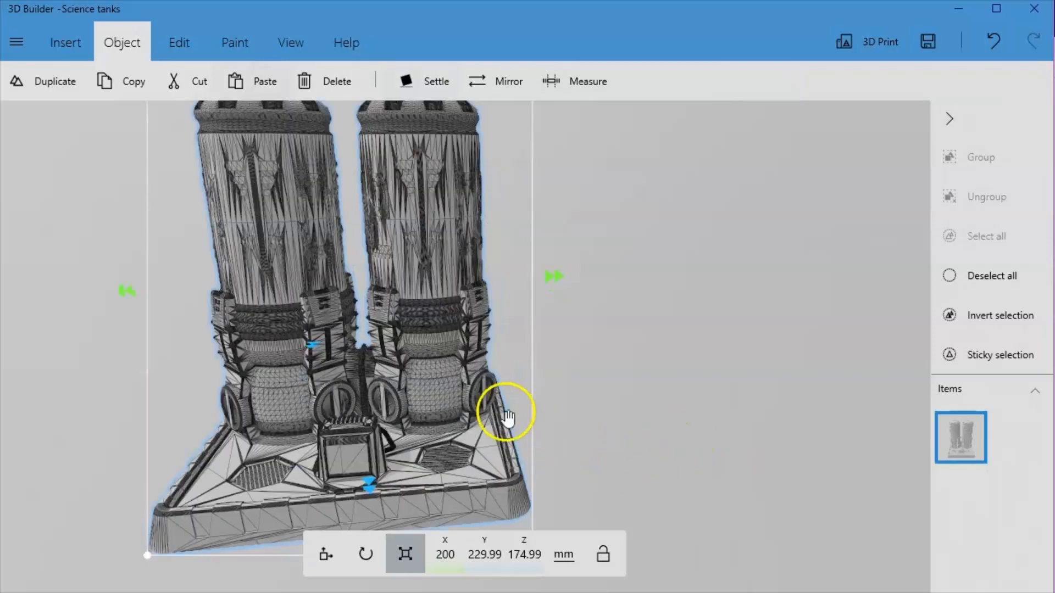
{"action": "scroll", "coordinate": [501, 412], "scroll_direction": "down", "scroll_amount": 3}
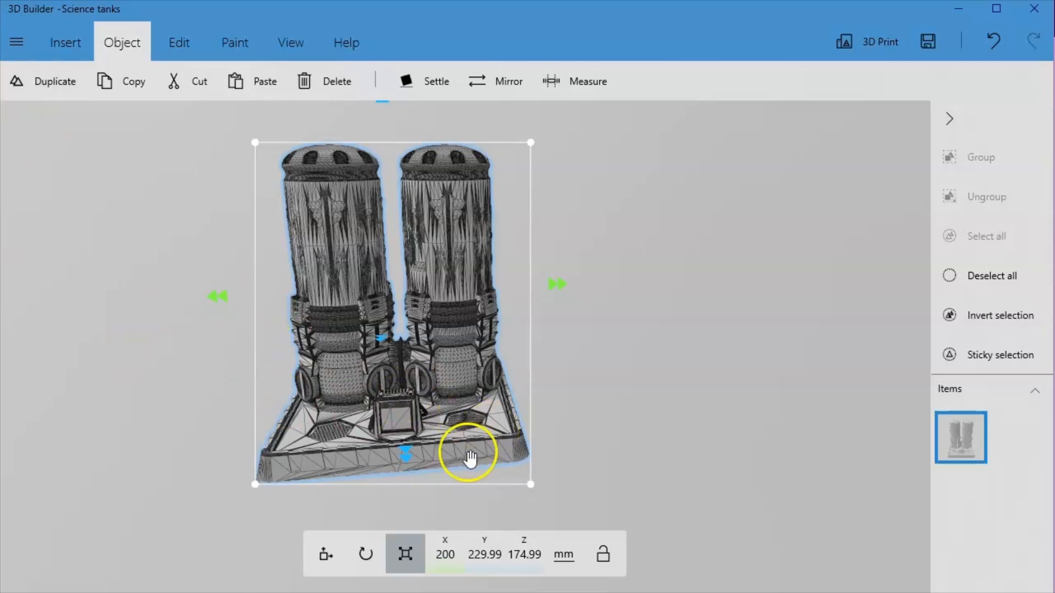
{"action": "left_click", "coordinate": [490, 84]}
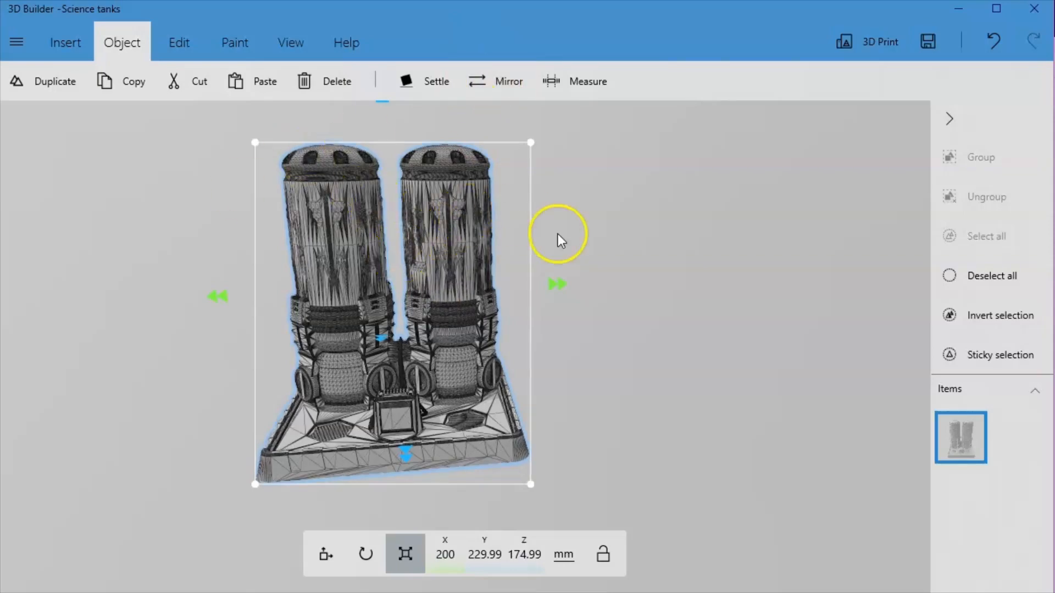
{"action": "left_click_drag", "start_coordinate": [673, 344], "coordinate": [625, 372]}
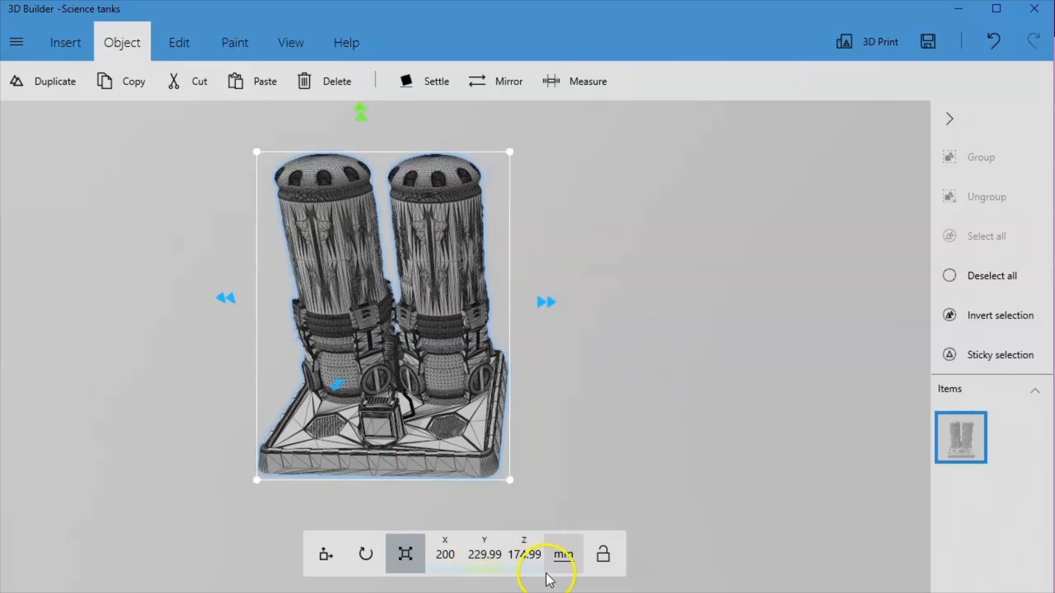
{"action": "left_click", "coordinate": [339, 564]}
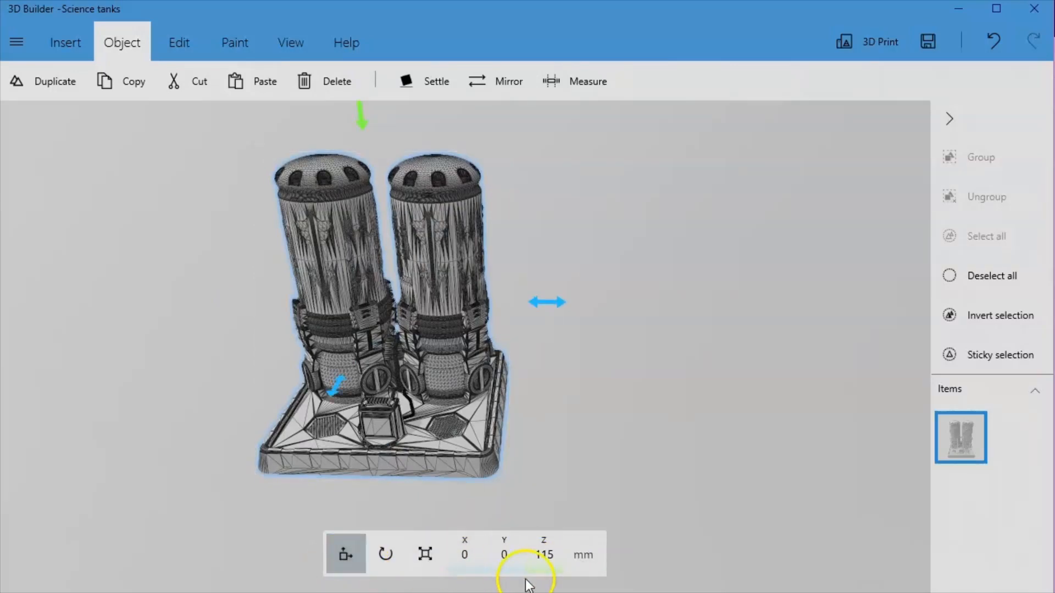
- Insert a hexagon at the base of the tanks and raise it to about Z 56.6 mm
{"action": "left_click_drag", "start_coordinate": [602, 423], "coordinate": [648, 392]}
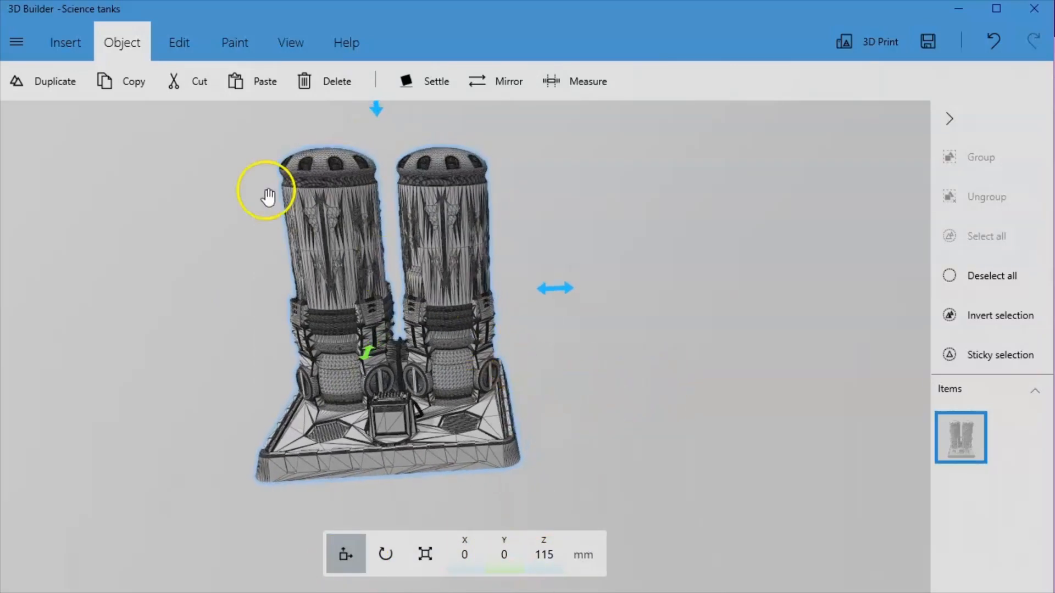
{"action": "left_click", "coordinate": [84, 38]}
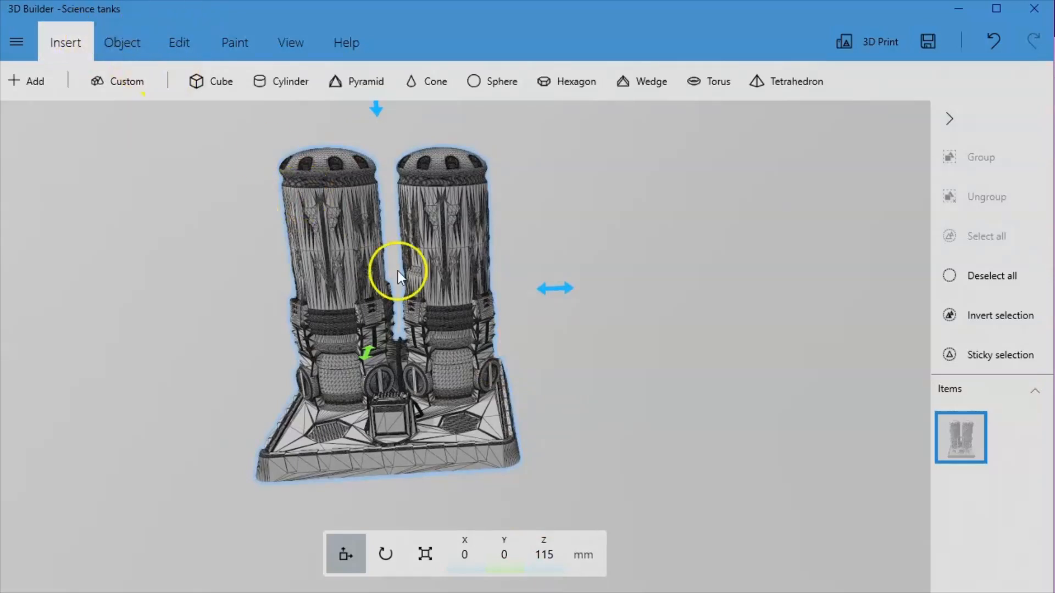
{"action": "scroll", "coordinate": [685, 350], "scroll_direction": "up", "scroll_amount": 3}
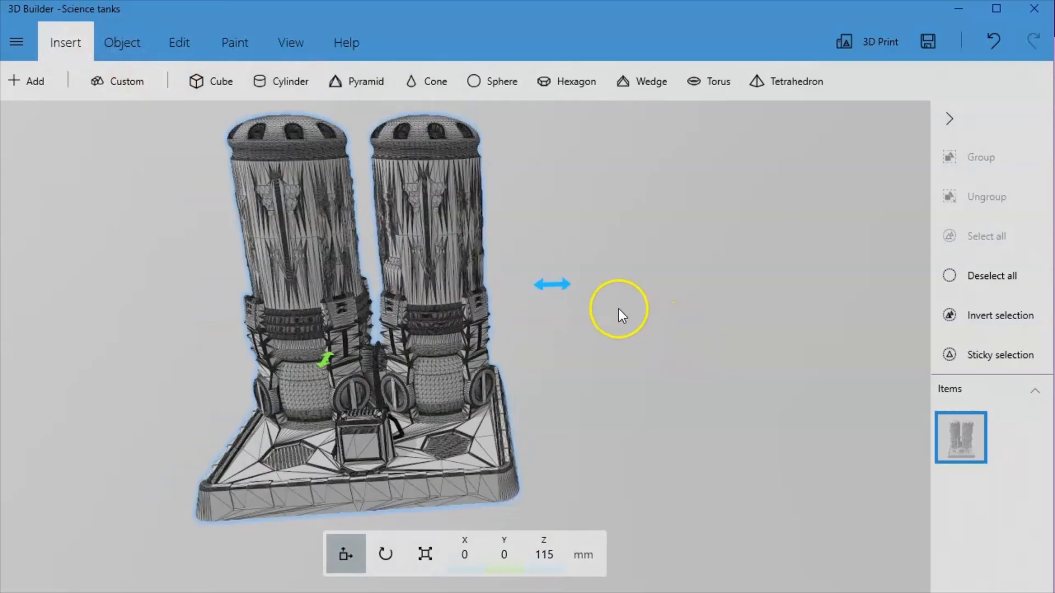
{"action": "scroll", "coordinate": [642, 330], "scroll_direction": "down", "scroll_amount": 1}
{"action": "left_click_drag", "start_coordinate": [668, 335], "coordinate": [638, 357]}
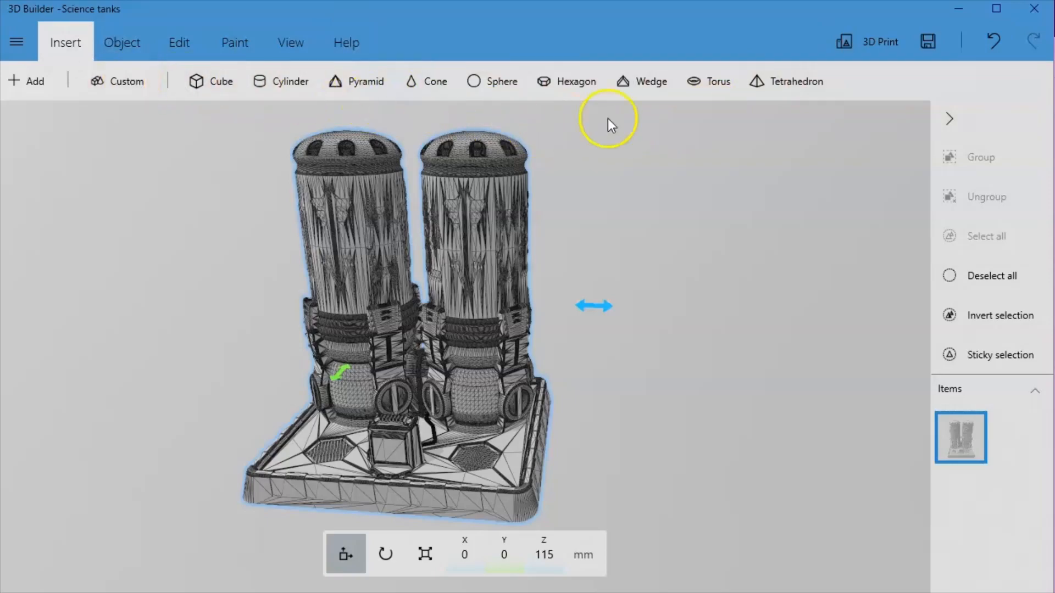
{"action": "left_click", "coordinate": [565, 86]}
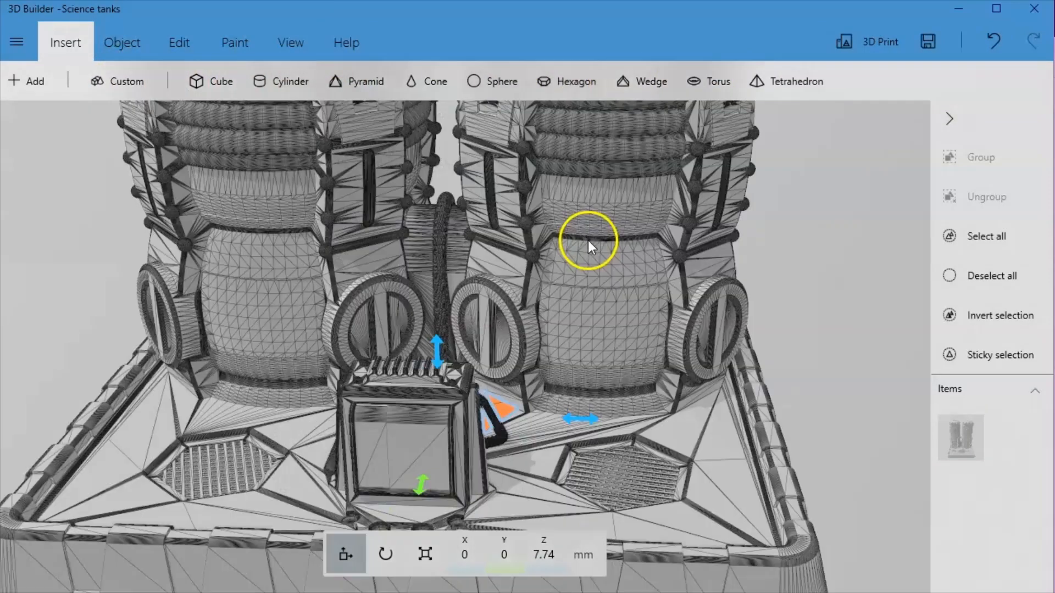
{"action": "scroll", "coordinate": [592, 345], "scroll_direction": "down", "scroll_amount": 5}
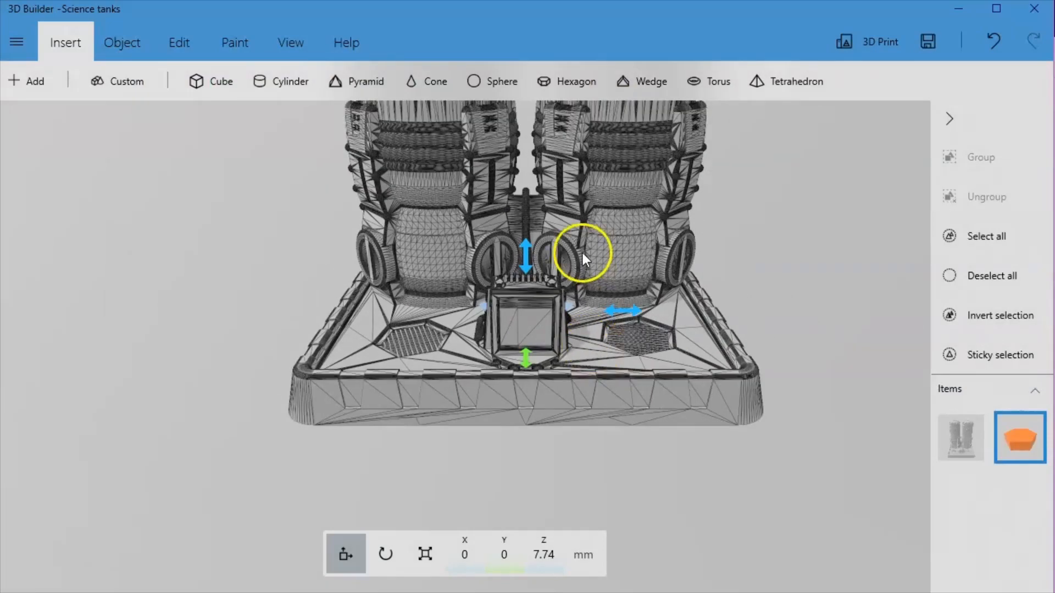
{"action": "left_click_drag", "start_coordinate": [513, 254], "coordinate": [509, 160]}
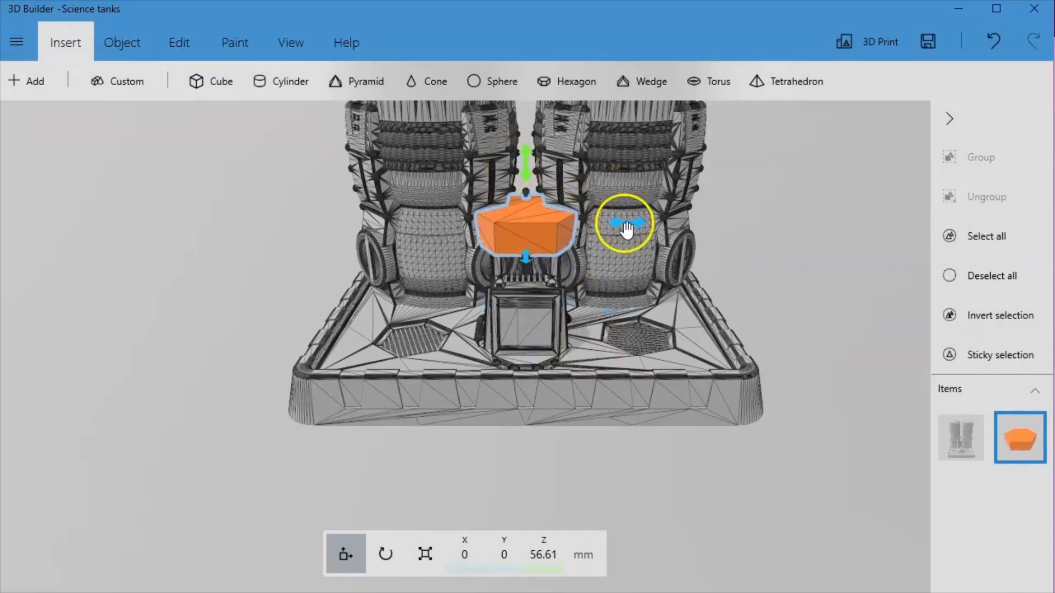
- Enlarge the hexagon to about 165 × 96 × 89 mm and rotate it to a pitch of about 36 degrees
{"action": "left_click", "coordinate": [413, 559]}
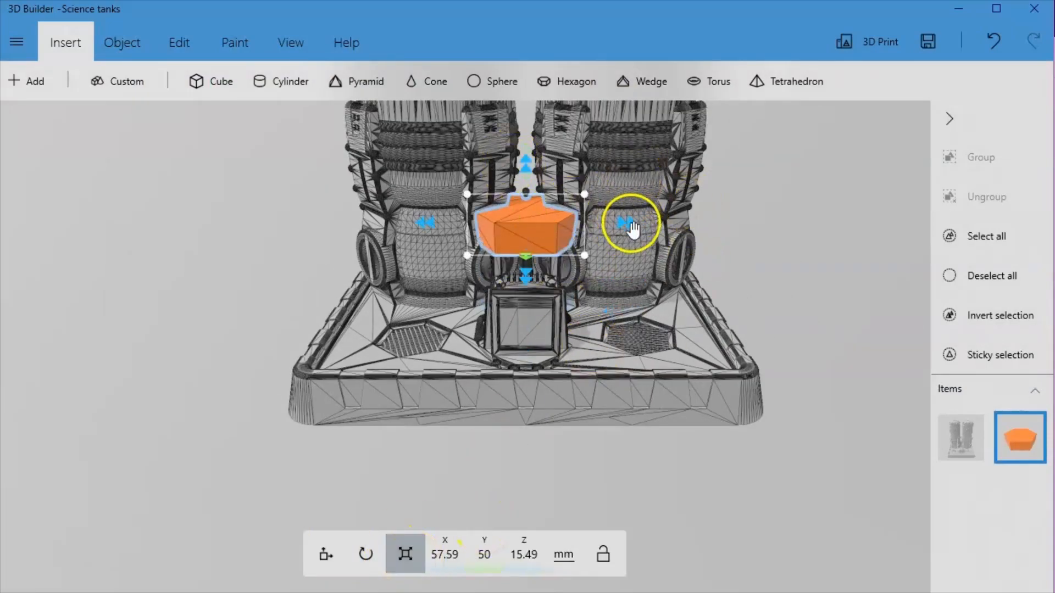
{"action": "left_click_drag", "start_coordinate": [624, 226], "coordinate": [679, 299]}
{"action": "left_click_drag", "start_coordinate": [629, 275], "coordinate": [628, 394]}
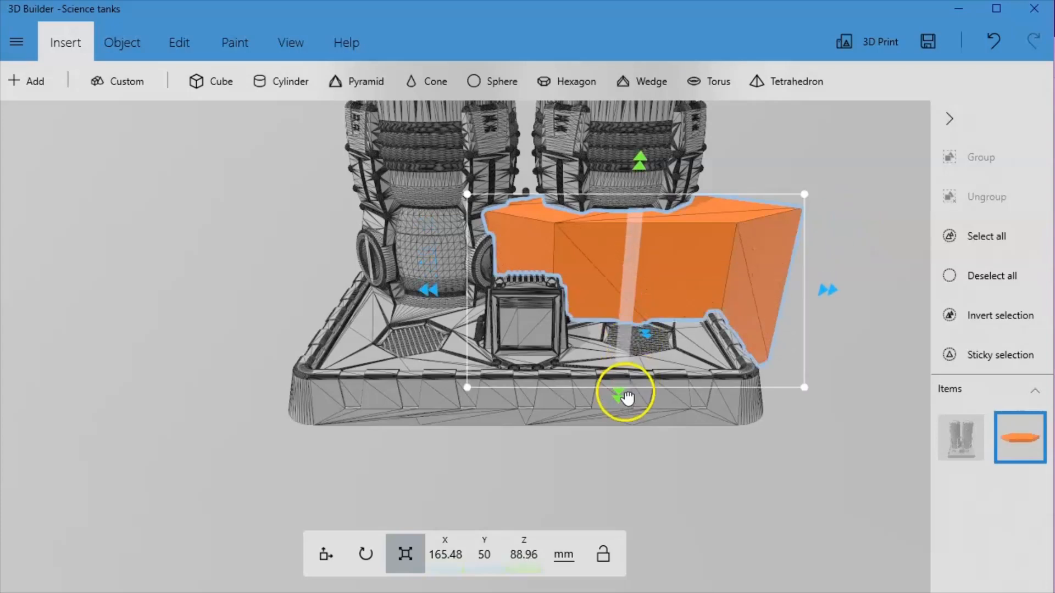
{"action": "left_click_drag", "start_coordinate": [648, 355], "coordinate": [664, 405]}
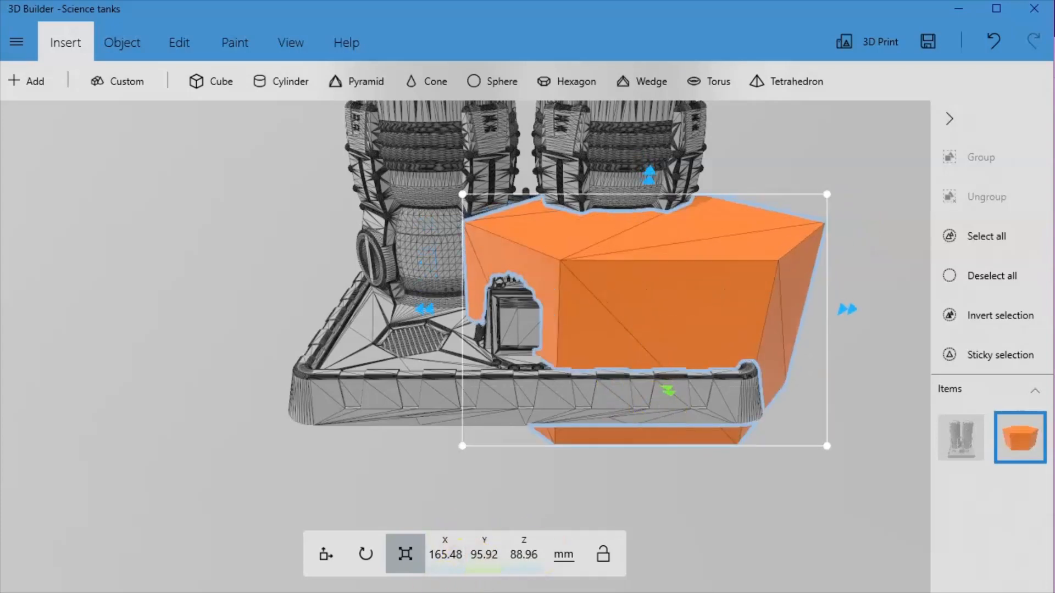
{"action": "left_click", "coordinate": [363, 553]}
{"action": "left_click_drag", "start_coordinate": [422, 310], "coordinate": [458, 183]}
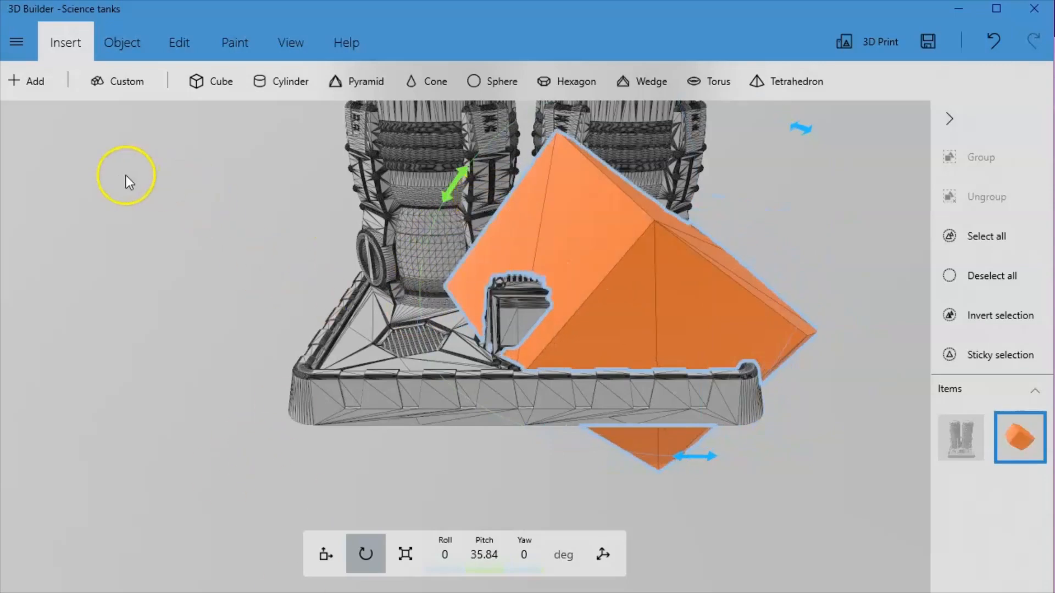
- Stretch the hexagon outward from the front of the base to about 155 mm in Y
{"action": "right_click_drag", "start_coordinate": [190, 242], "coordinate": [44, 295]}
{"action": "scroll", "coordinate": [303, 295], "scroll_direction": "down", "scroll_amount": 5}
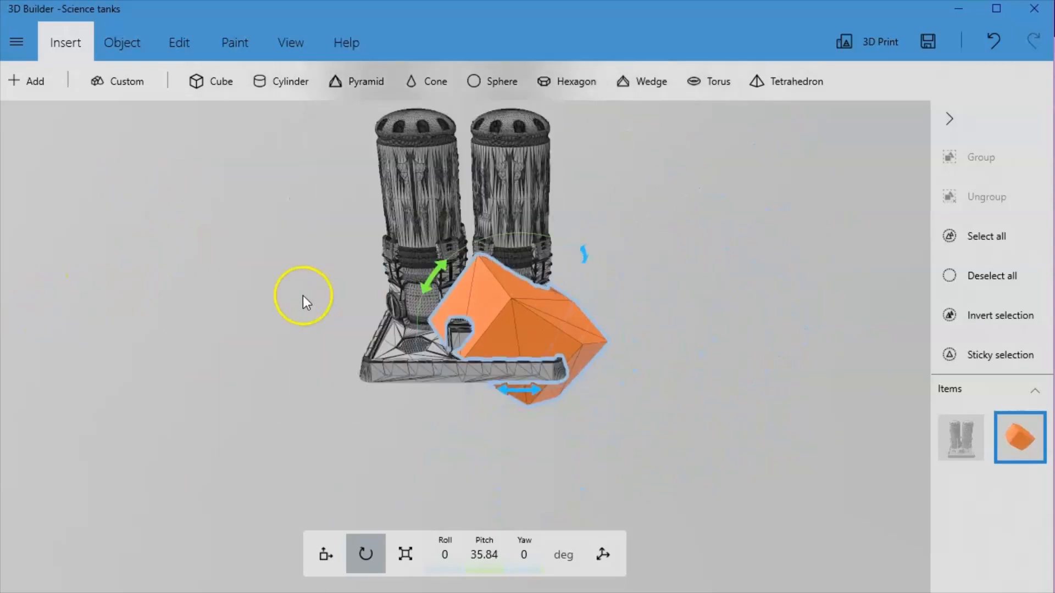
{"action": "scroll", "coordinate": [321, 276], "scroll_direction": "up", "scroll_amount": 2}
{"action": "right_click_drag", "start_coordinate": [293, 264], "coordinate": [294, 354]}
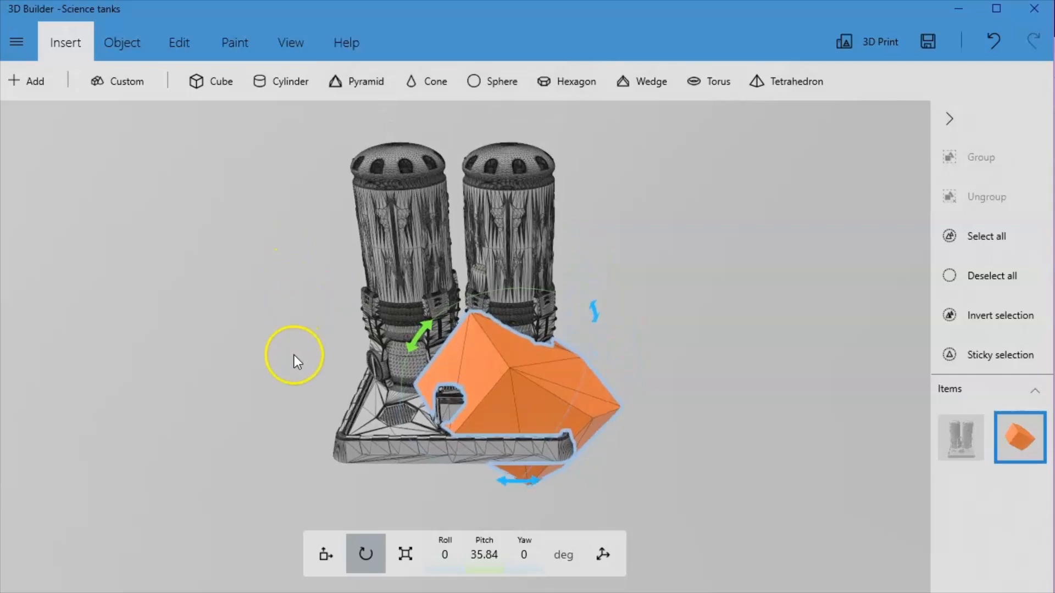
{"action": "left_click_drag", "start_coordinate": [297, 362], "coordinate": [198, 390]}
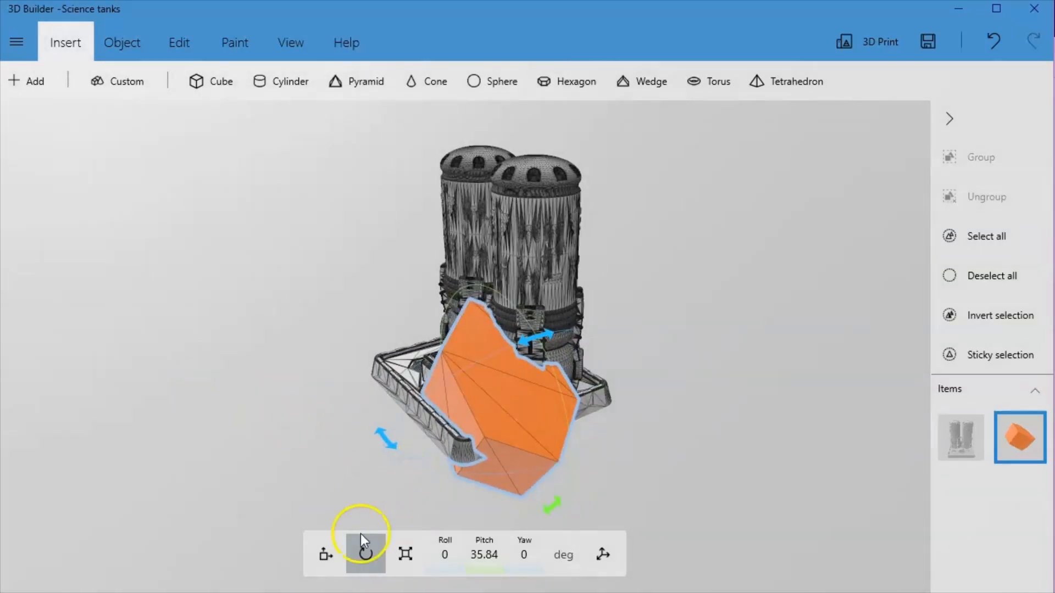
{"action": "left_click", "coordinate": [404, 562]}
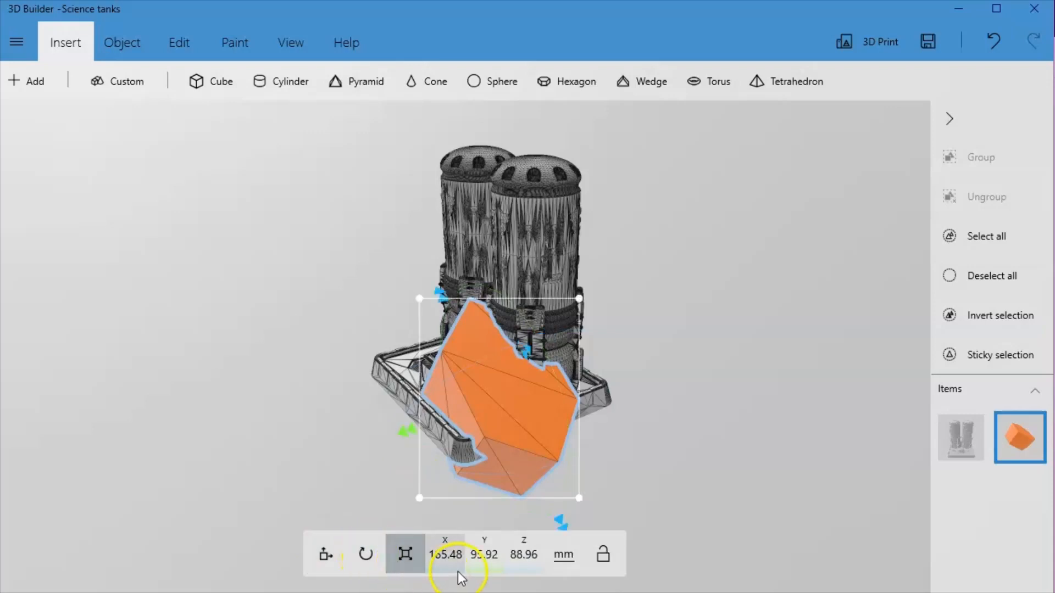
{"action": "left_click_drag", "start_coordinate": [401, 432], "coordinate": [333, 455]}
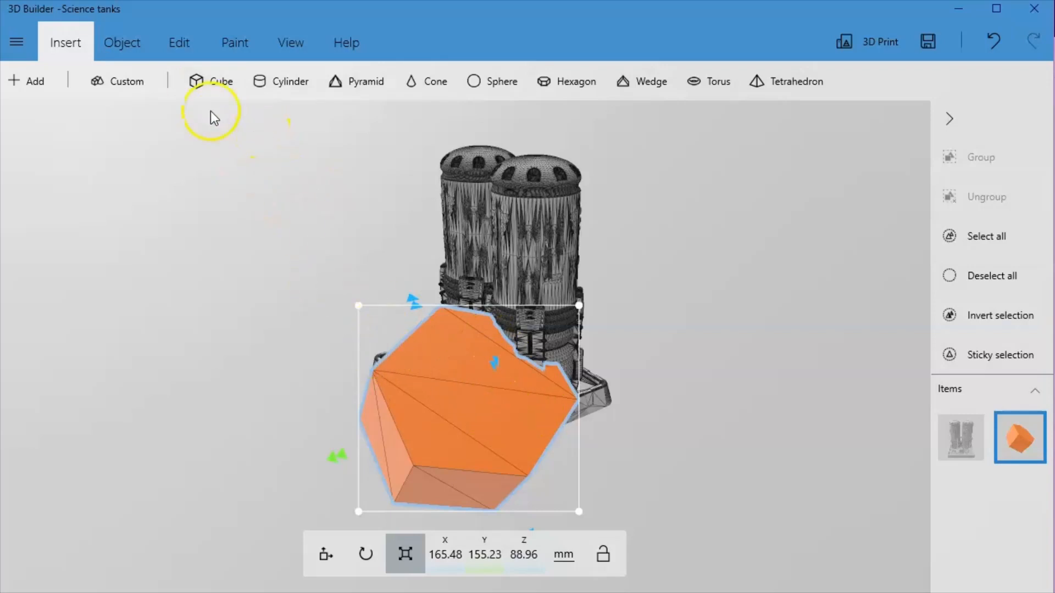
- Subtract the hexagon from the tanks model
{"action": "left_click", "coordinate": [119, 48]}
{"action": "left_click", "coordinate": [170, 33]}
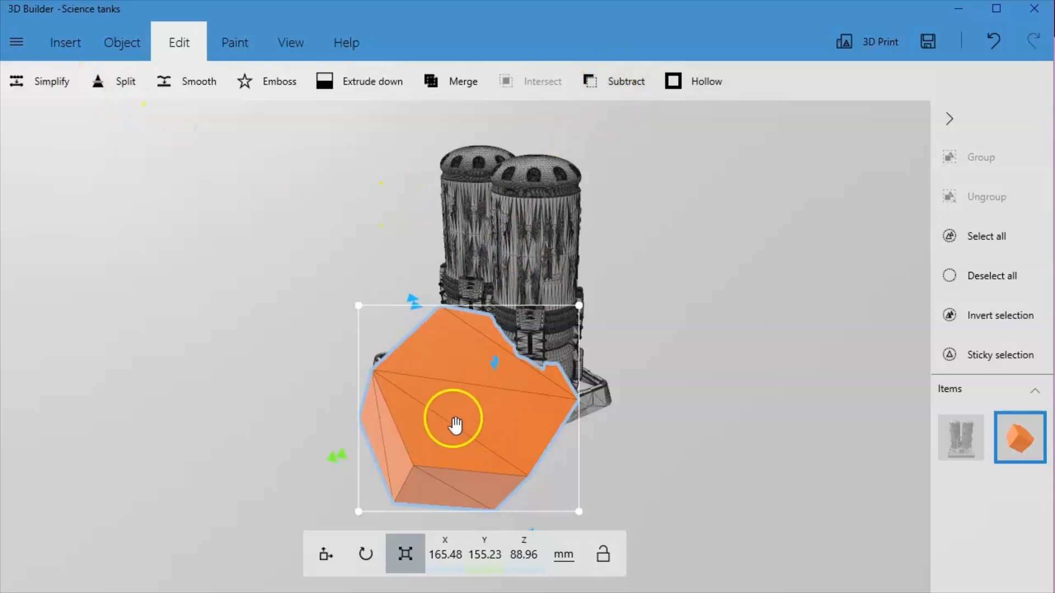
{"action": "left_click", "coordinate": [600, 79]}
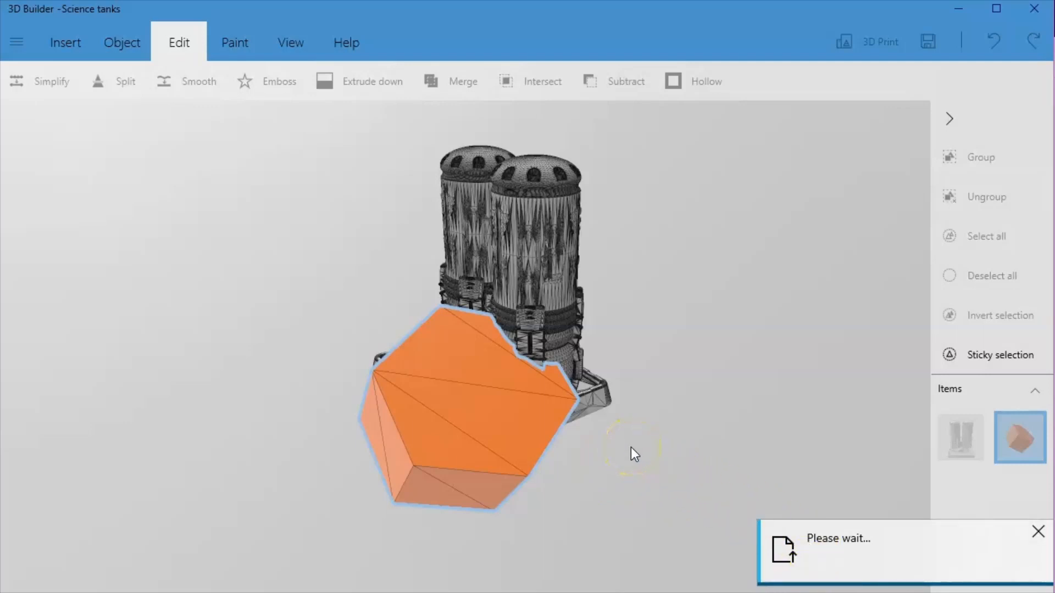
{"action": "left_click_drag", "start_coordinate": [683, 476], "coordinate": [845, 477]}
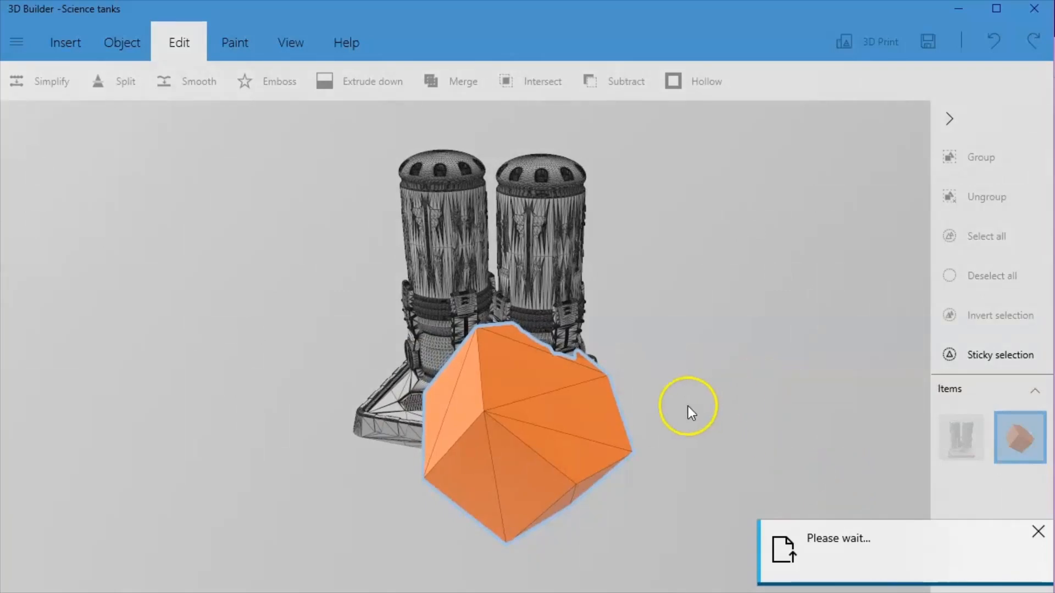
{"action": "left_click_drag", "start_coordinate": [687, 406], "coordinate": [742, 380]}
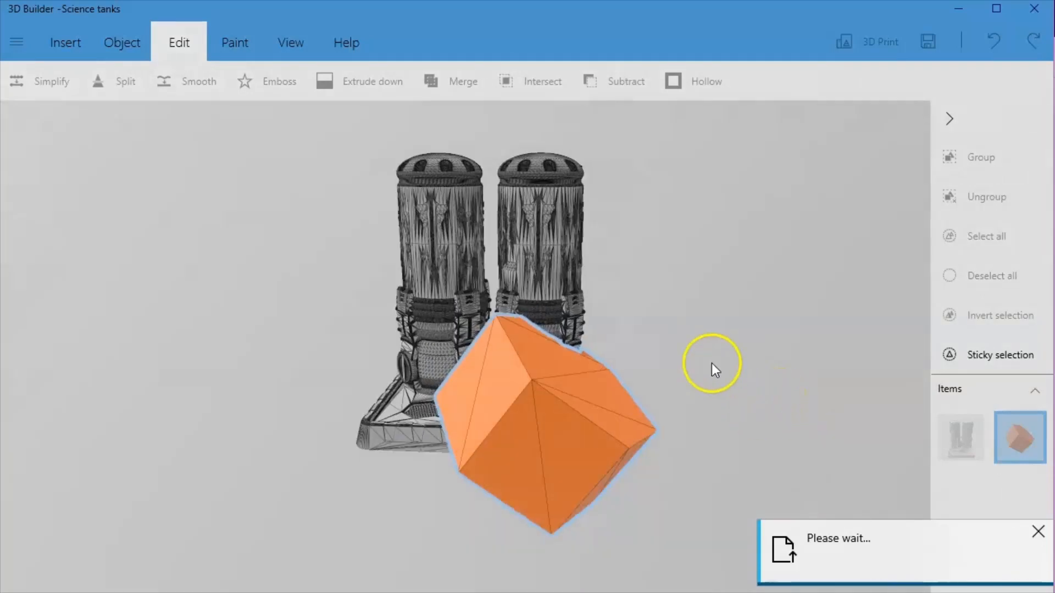
{"action": "left_click_drag", "start_coordinate": [710, 364], "coordinate": [615, 394]}
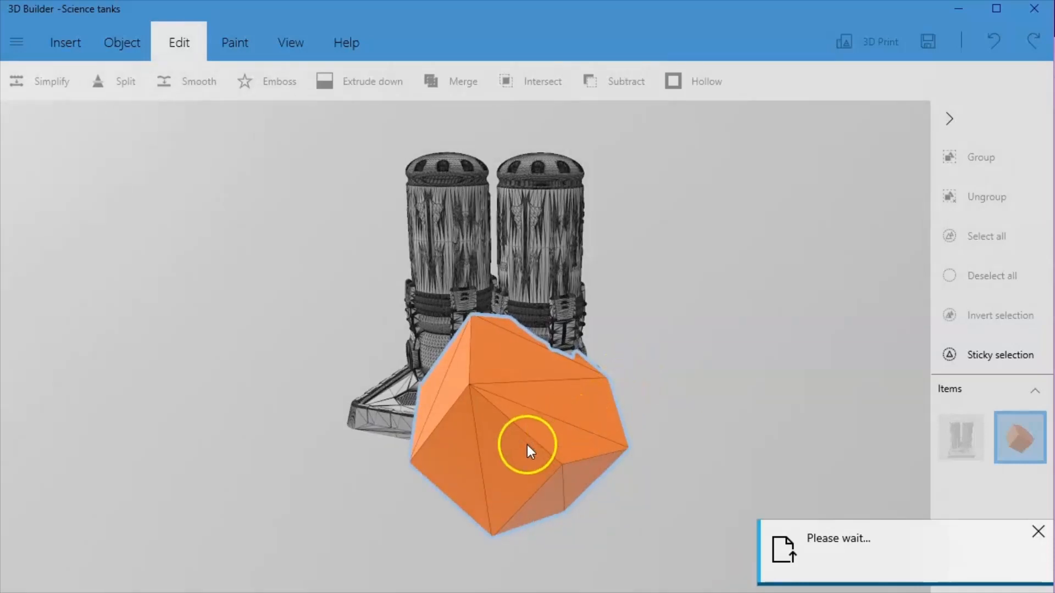
{"action": "left_click_drag", "start_coordinate": [676, 362], "coordinate": [599, 363]}
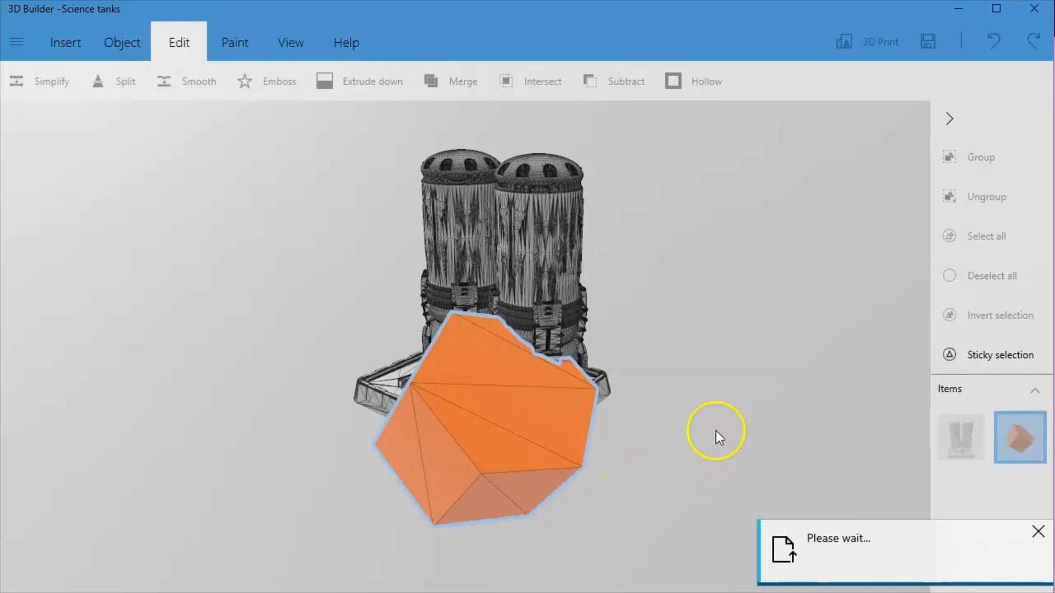
{"action": "left_click_drag", "start_coordinate": [659, 457], "coordinate": [680, 480]}
{"action": "scroll", "coordinate": [584, 443], "scroll_direction": "up", "scroll_amount": 5}
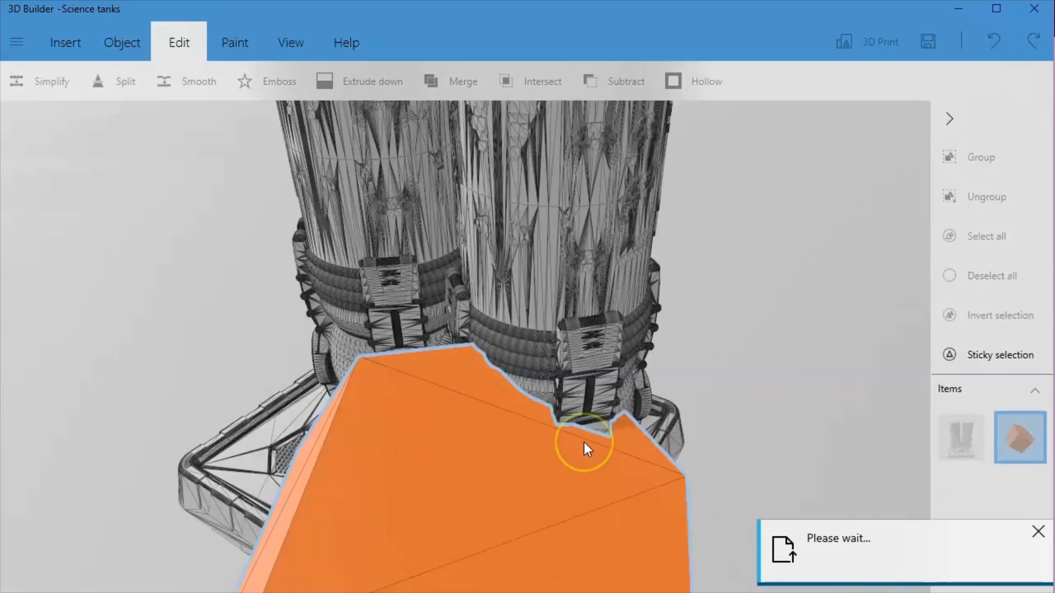
{"action": "left_click_drag", "start_coordinate": [581, 492], "coordinate": [296, 531]}
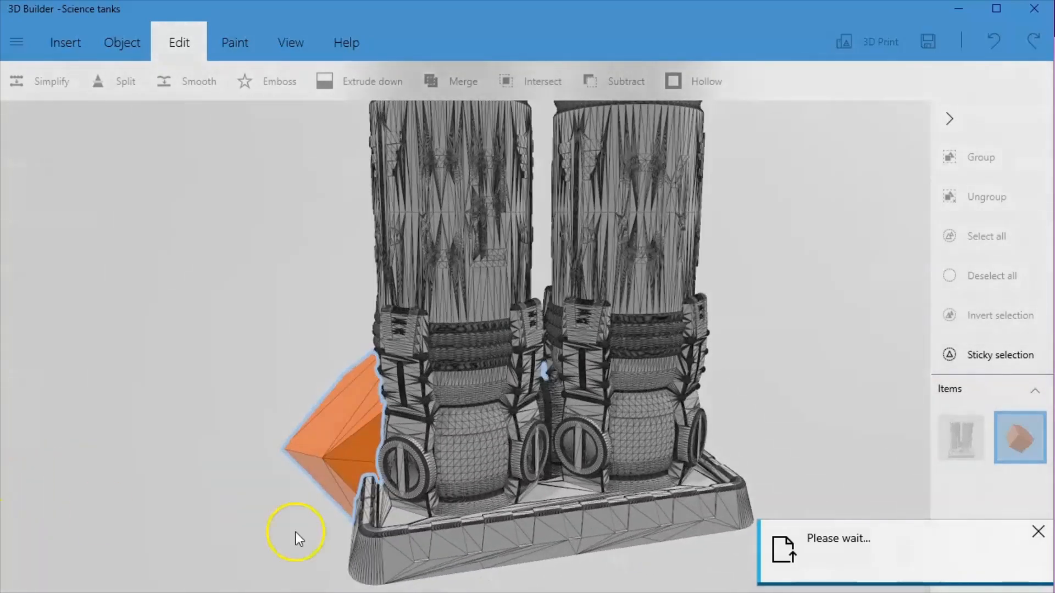
{"action": "left_click_drag", "start_coordinate": [563, 479], "coordinate": [667, 417]}
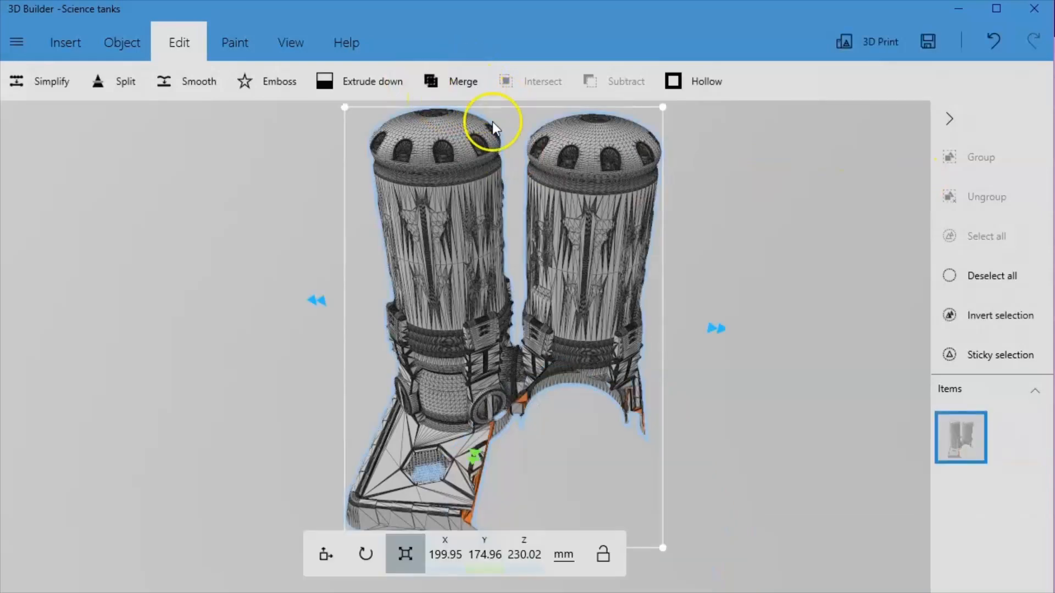
- Examine the cut left by the subtraction in the base and lower tank from several angles
{"action": "left_click_drag", "start_coordinate": [668, 433], "coordinate": [591, 423]}
{"action": "scroll", "coordinate": [588, 420], "scroll_direction": "up", "scroll_amount": 5}
{"action": "right_click_drag", "start_coordinate": [572, 451], "coordinate": [548, 393]}
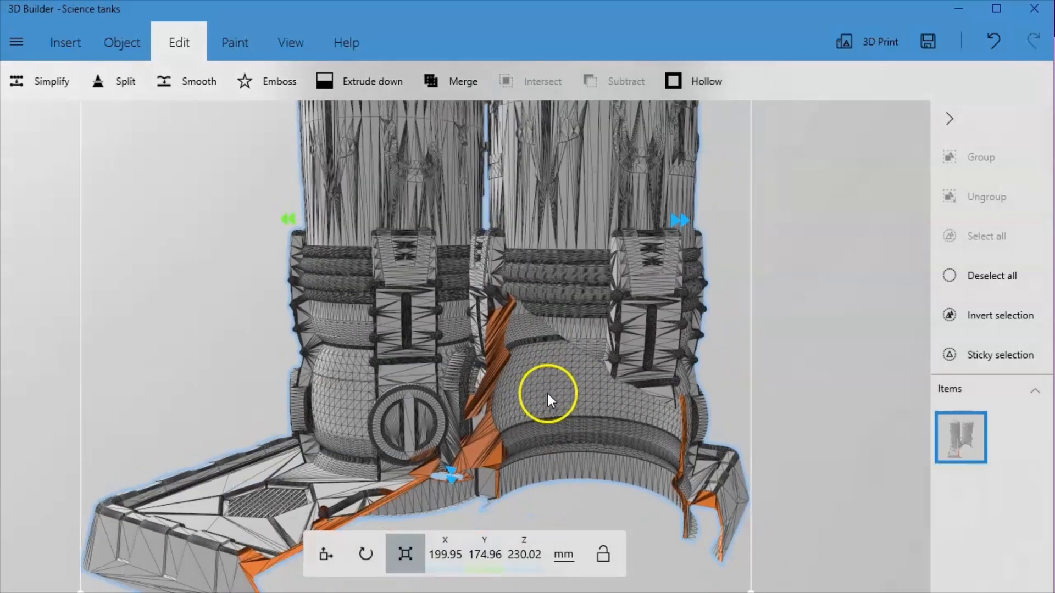
{"action": "scroll", "coordinate": [548, 393], "scroll_direction": "down", "scroll_amount": 1}
{"action": "scroll", "coordinate": [548, 393], "scroll_direction": "down", "scroll_amount": 3}
{"action": "scroll", "coordinate": [510, 443], "scroll_direction": "down", "scroll_amount": 1}
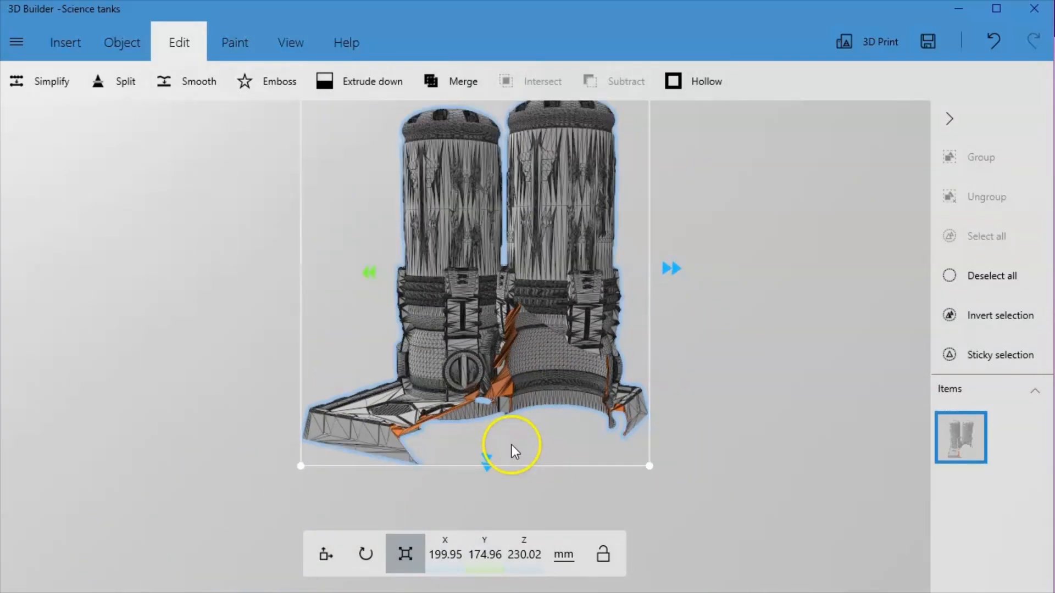
- Undo the subtraction and delete the hexagon
{"action": "key", "text": "ctrl+z"}
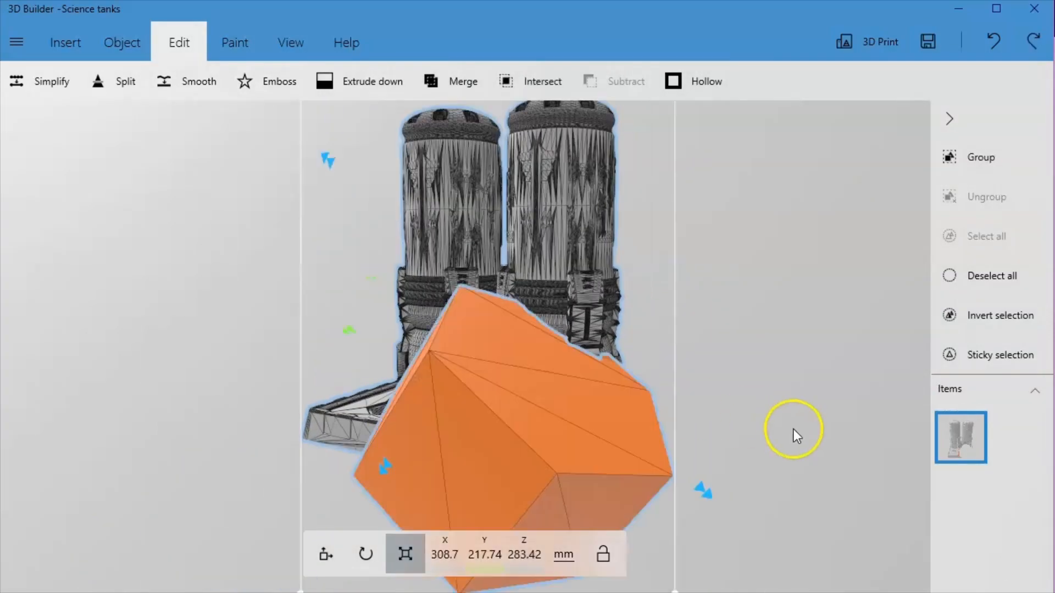
{"action": "left_click", "coordinate": [519, 478]}
{"action": "key", "text": "Delete"}
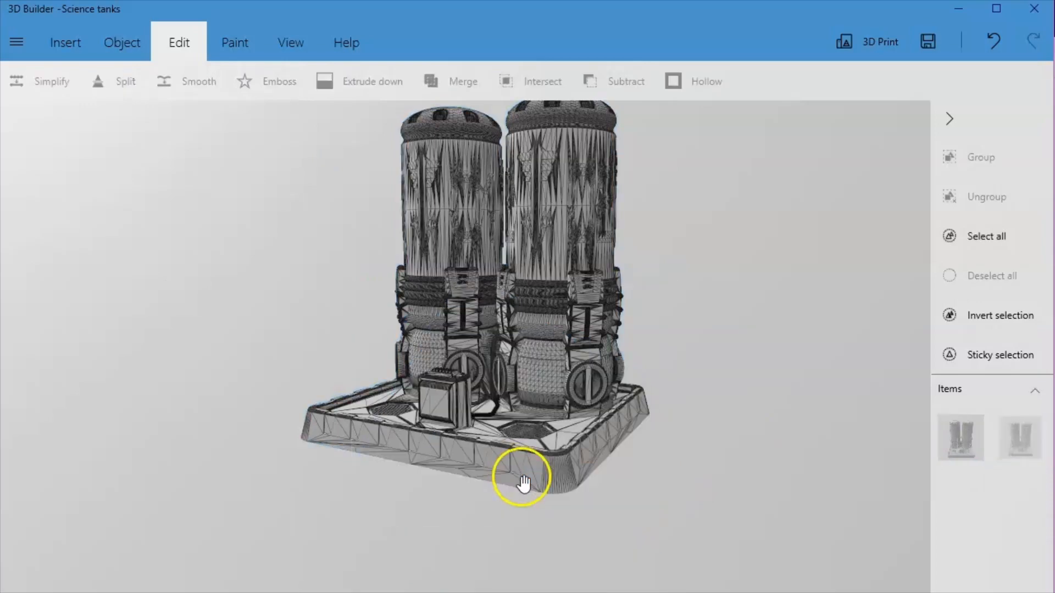
- Insert a cube and move it over the front console of the base, to about Y -46.9 mm and Z 30.4 mm
{"action": "left_click_drag", "start_coordinate": [498, 559], "coordinate": [480, 532]}
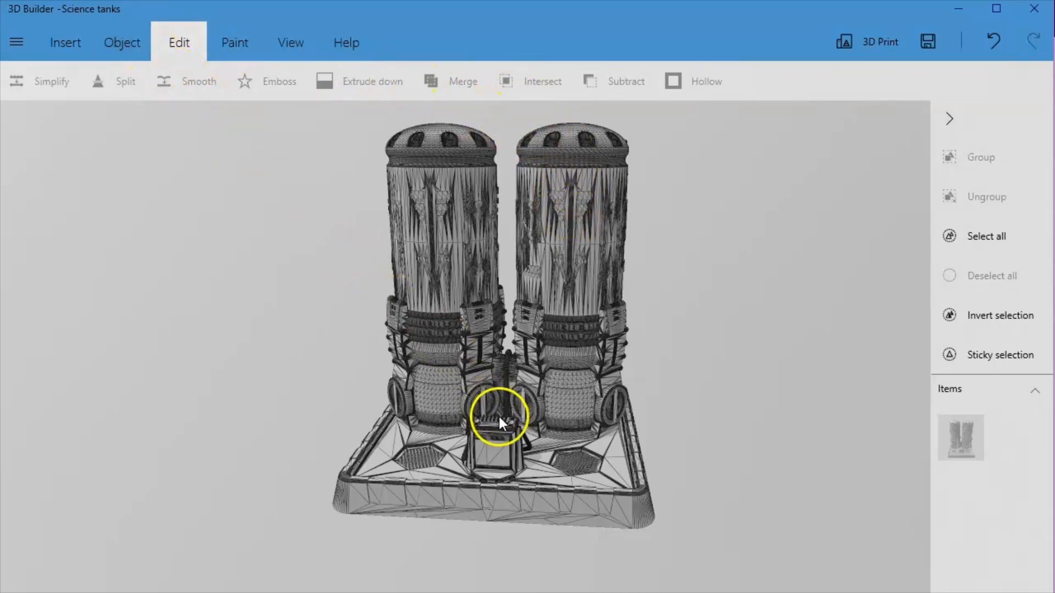
{"action": "left_click", "coordinate": [109, 41]}
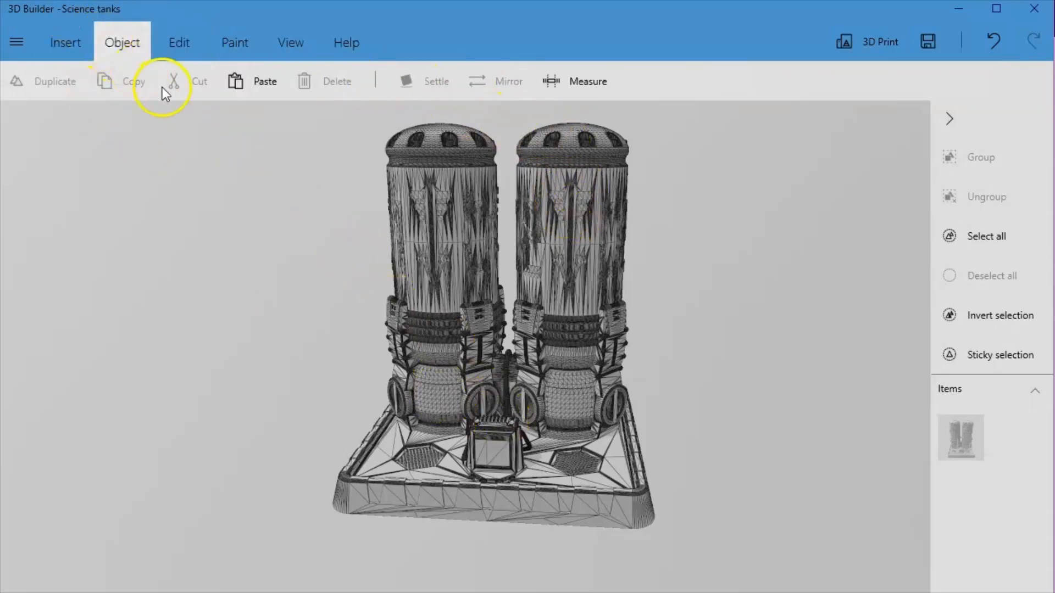
{"action": "left_click", "coordinate": [82, 43]}
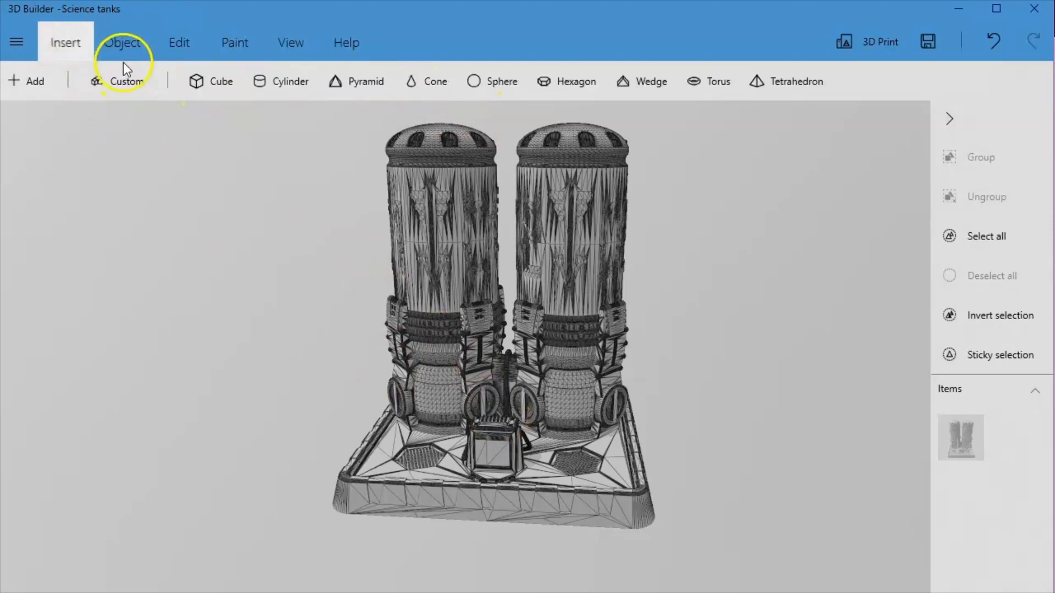
{"action": "left_click", "coordinate": [209, 82]}
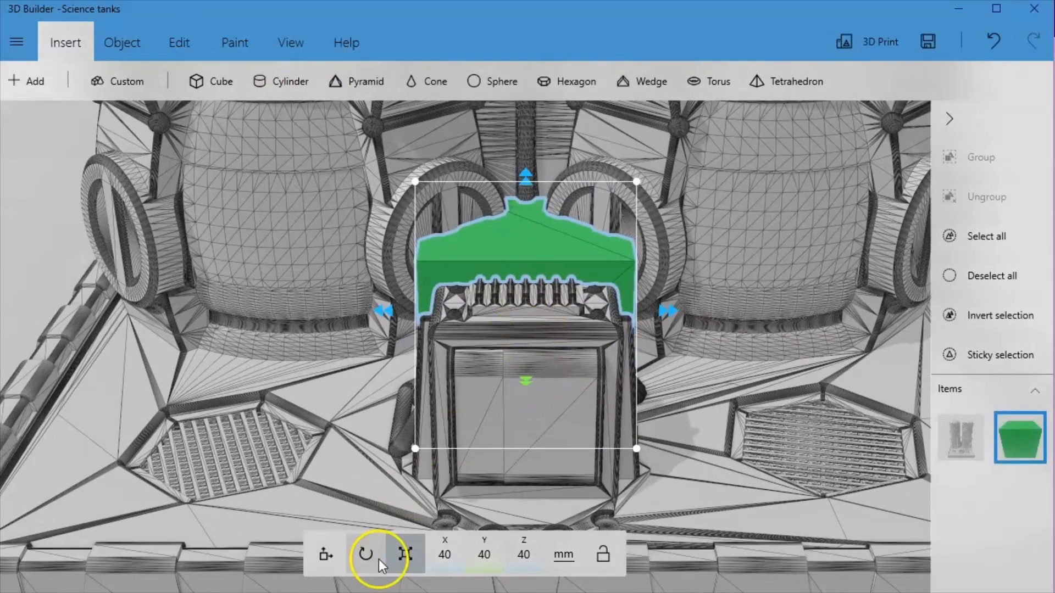
{"action": "left_click", "coordinate": [326, 554]}
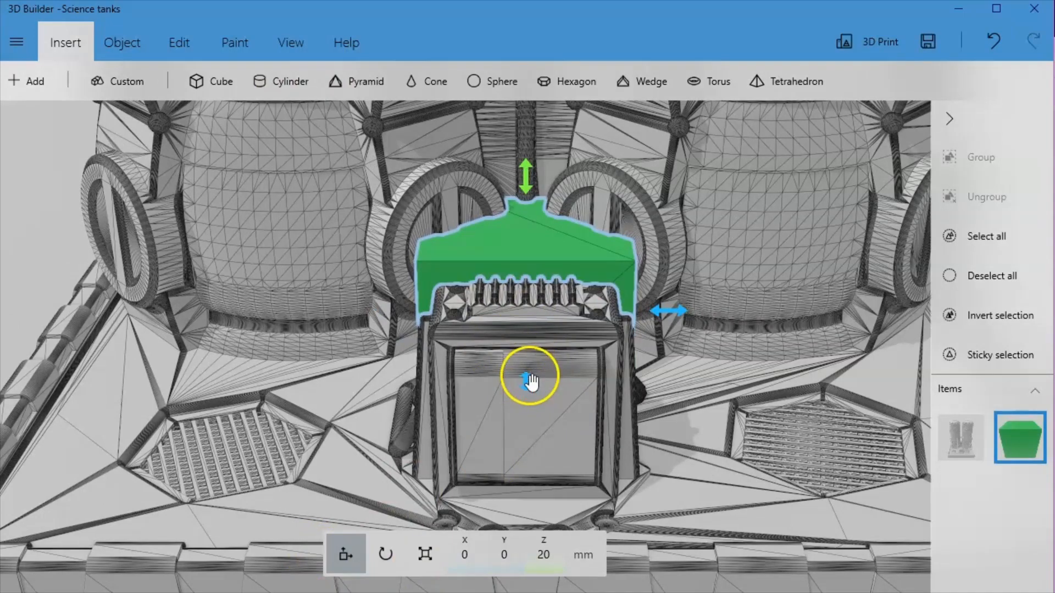
{"action": "left_click_drag", "start_coordinate": [529, 370], "coordinate": [544, 524]}
{"action": "left_click_drag", "start_coordinate": [523, 295], "coordinate": [513, 219]}
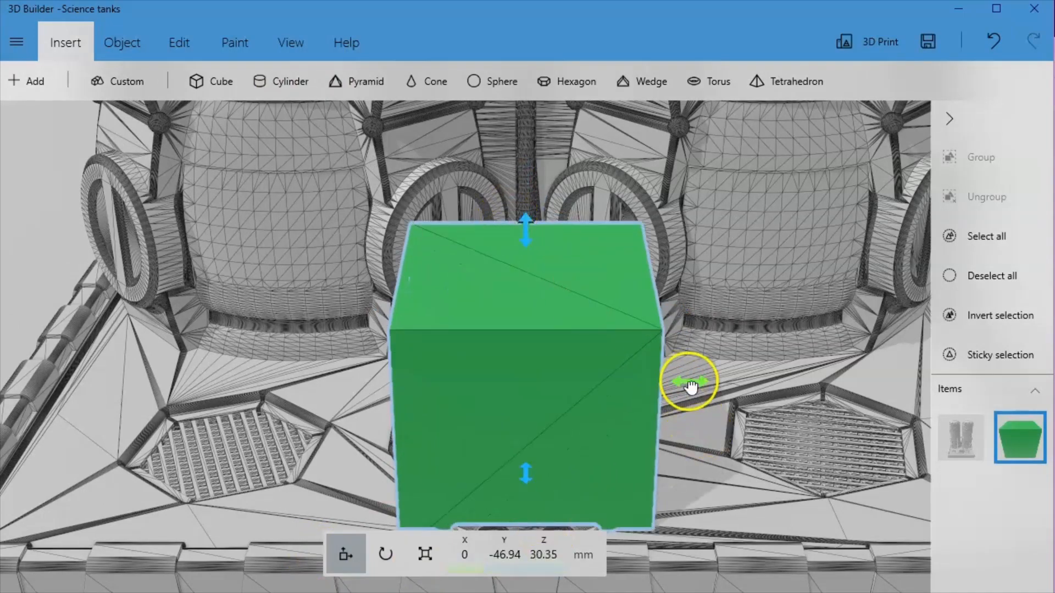
- Shift the cube to about X 1.1 mm and stretch it to about 48.7 mm in X to enclose the front console
{"action": "left_click_drag", "start_coordinate": [694, 385], "coordinate": [700, 386]}
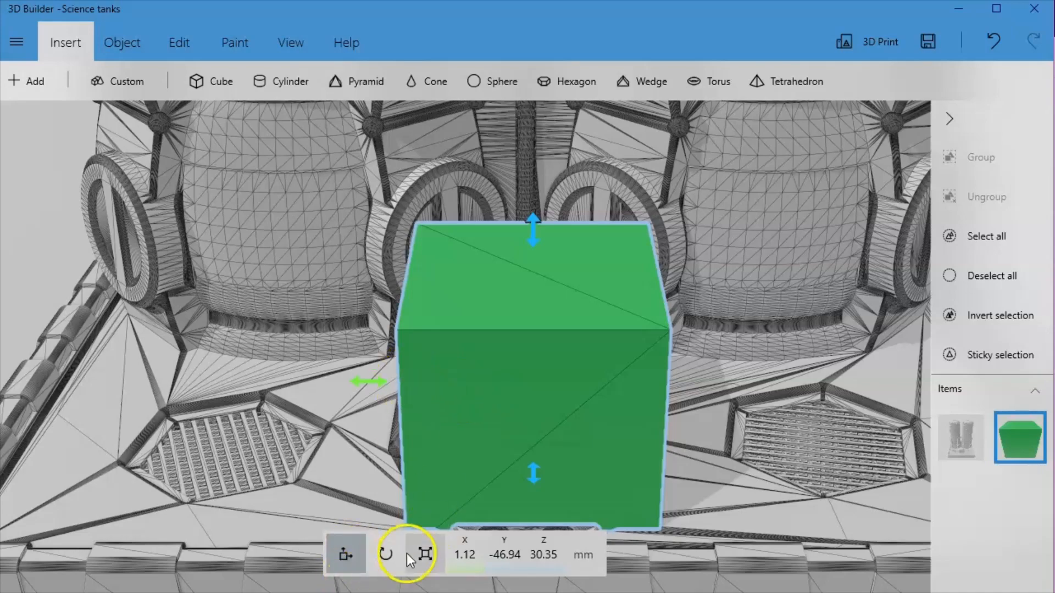
{"action": "left_click", "coordinate": [423, 553]}
{"action": "left_click_drag", "start_coordinate": [365, 378], "coordinate": [311, 375]}
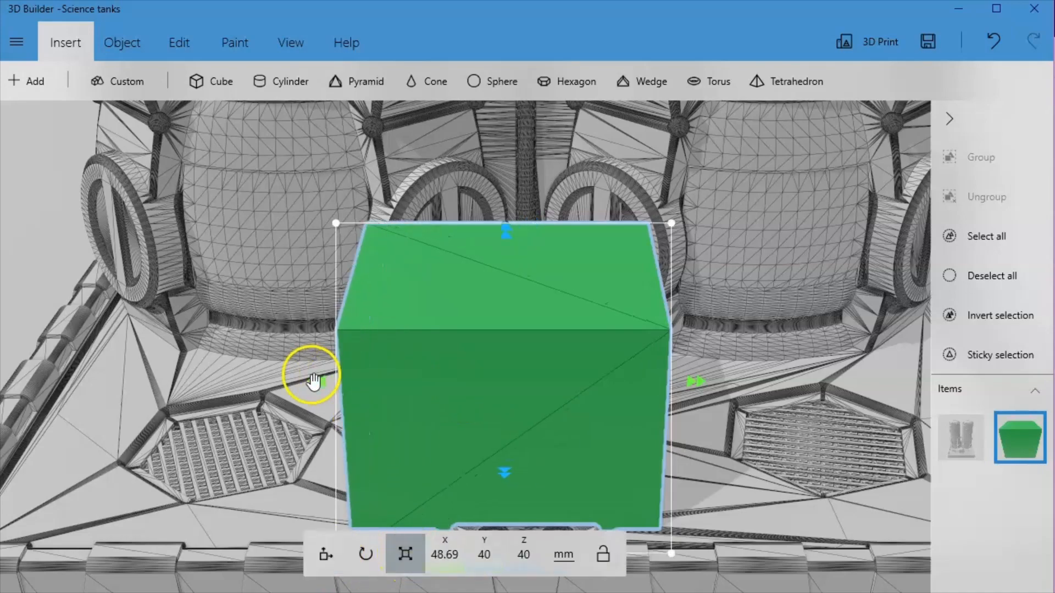
{"action": "right_click_drag", "start_coordinate": [756, 496], "coordinate": [414, 470]}
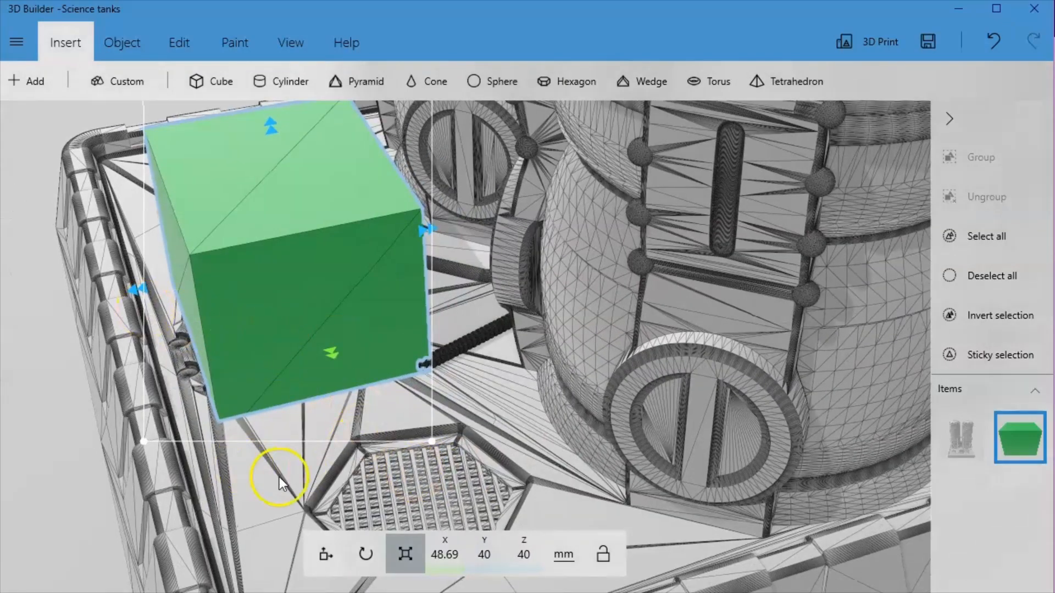
{"action": "right_click_drag", "start_coordinate": [279, 476], "coordinate": [693, 451]}
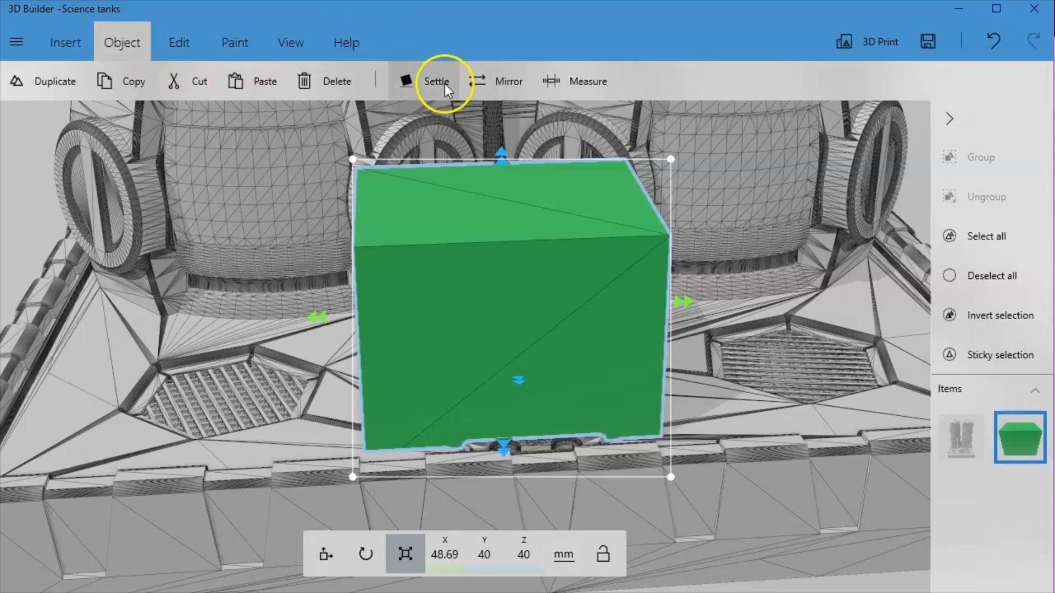
- Intersect the cube with the tanks model to isolate the front console, and inspect the resulting piece
{"action": "left_click", "coordinate": [737, 189], "text": "ctrl"}
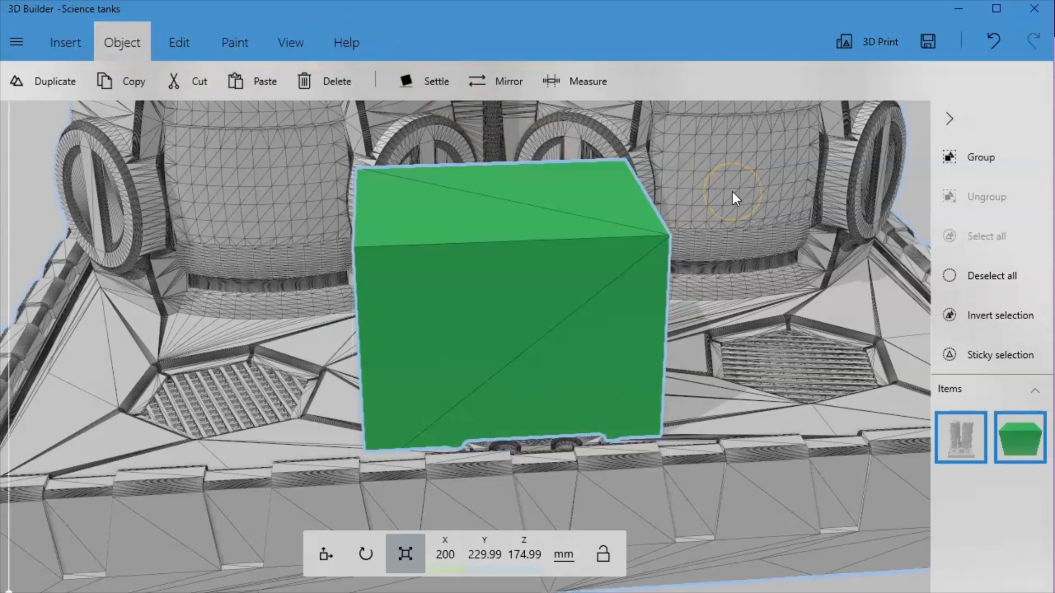
{"action": "left_click", "coordinate": [189, 48]}
{"action": "left_click", "coordinate": [536, 75]}
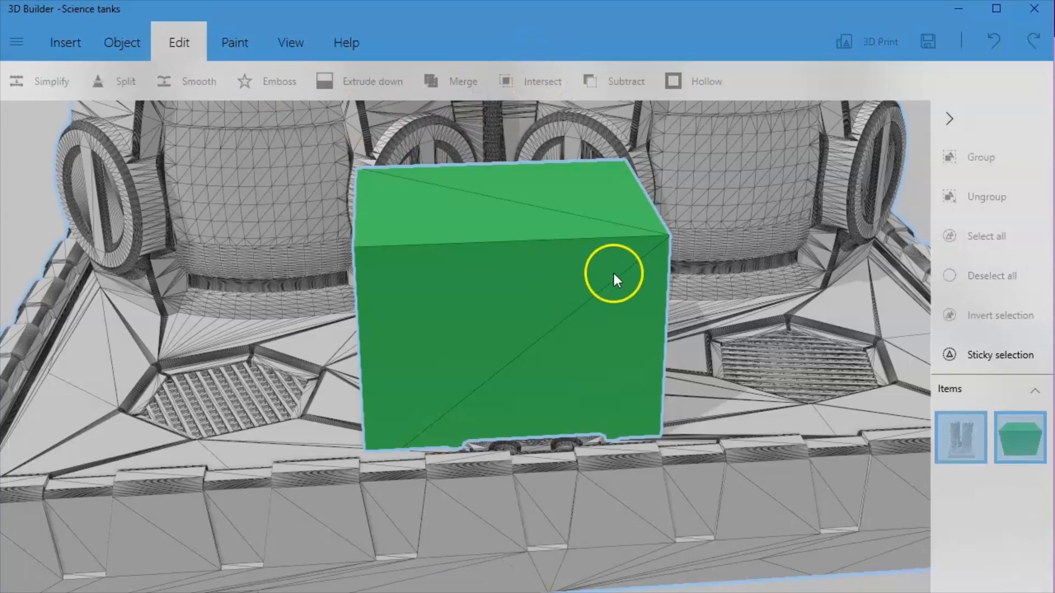
{"action": "scroll", "coordinate": [687, 305], "scroll_direction": "down", "scroll_amount": 3}
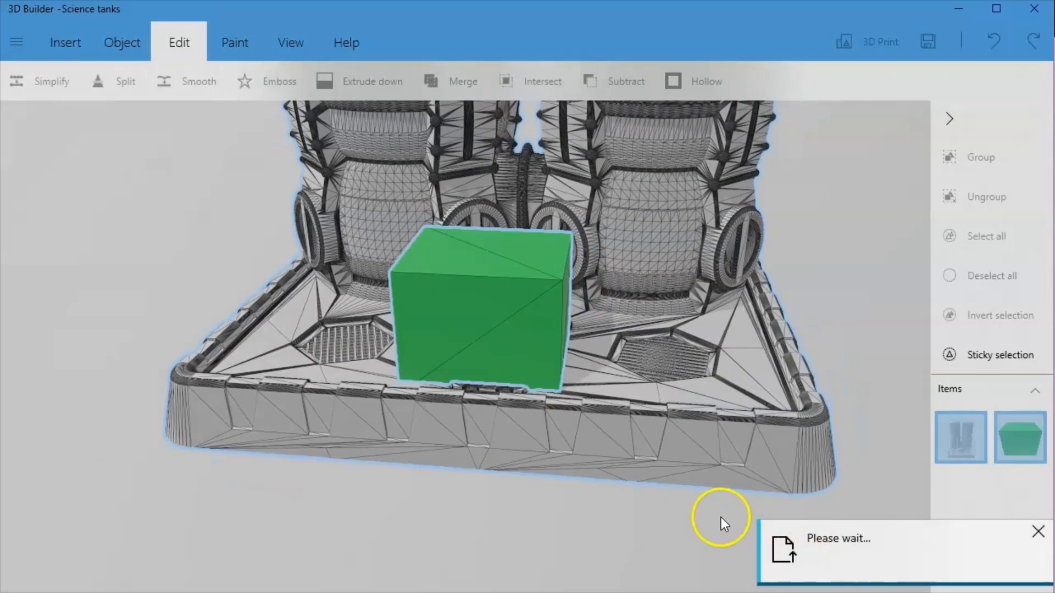
{"action": "scroll", "coordinate": [614, 453], "scroll_direction": "up", "scroll_amount": 4}
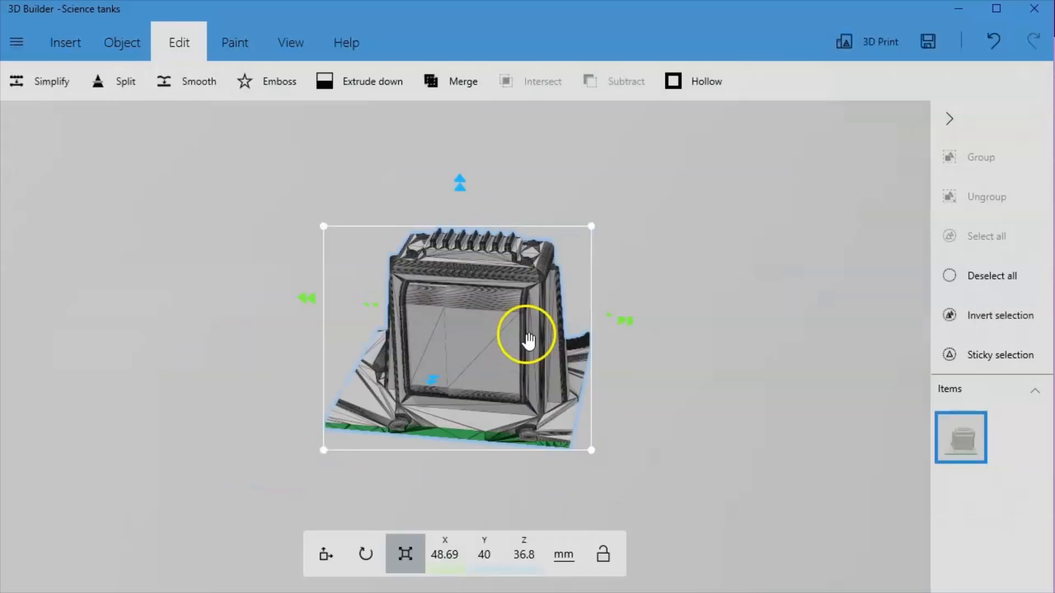
{"action": "left_click_drag", "start_coordinate": [650, 440], "coordinate": [720, 459]}
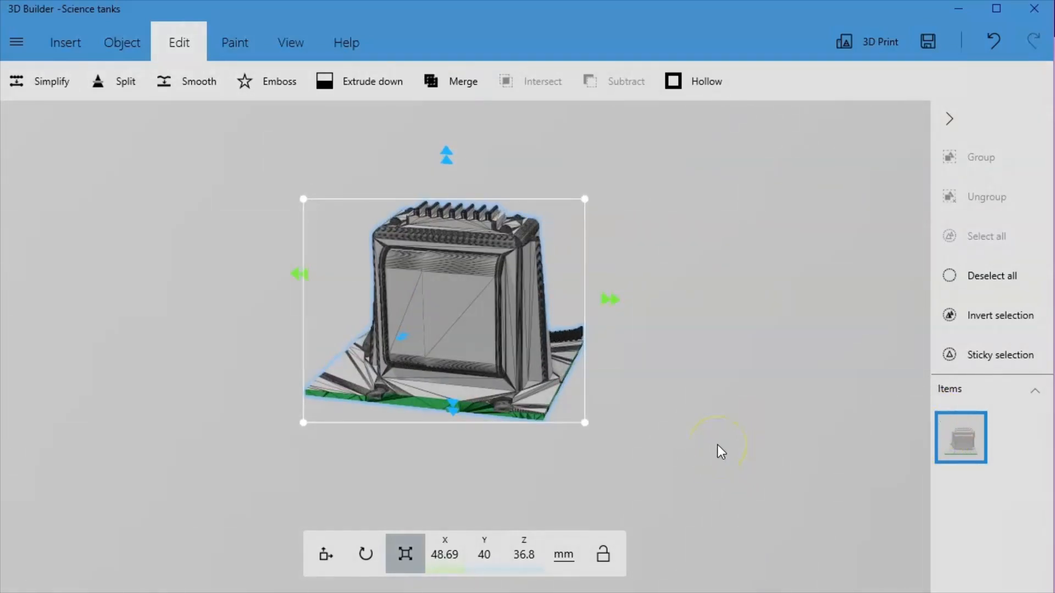
- Undo the intersection and remove the cube from the scene
{"action": "key", "text": "ctrl+z"}
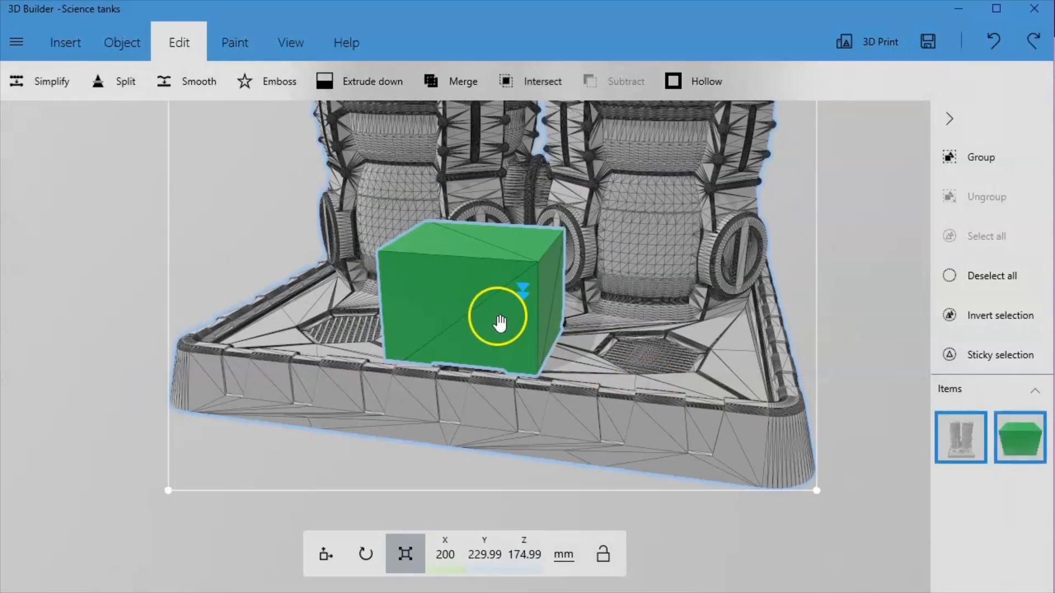
{"action": "left_click", "coordinate": [500, 323]}
{"action": "key", "text": "ctrl+y"}
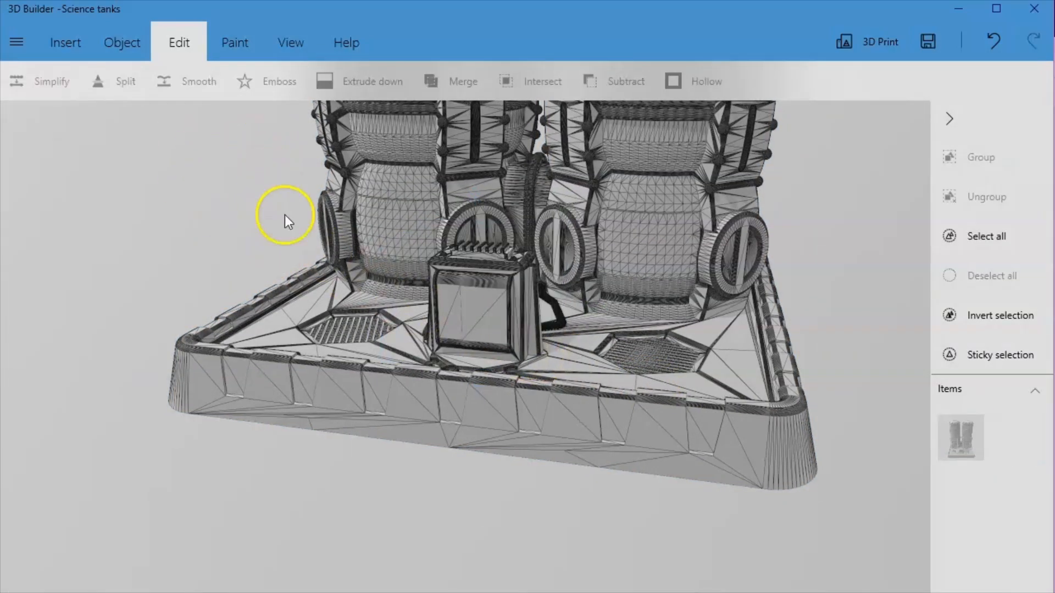
{"action": "left_click_drag", "start_coordinate": [197, 245], "coordinate": [268, 367]}
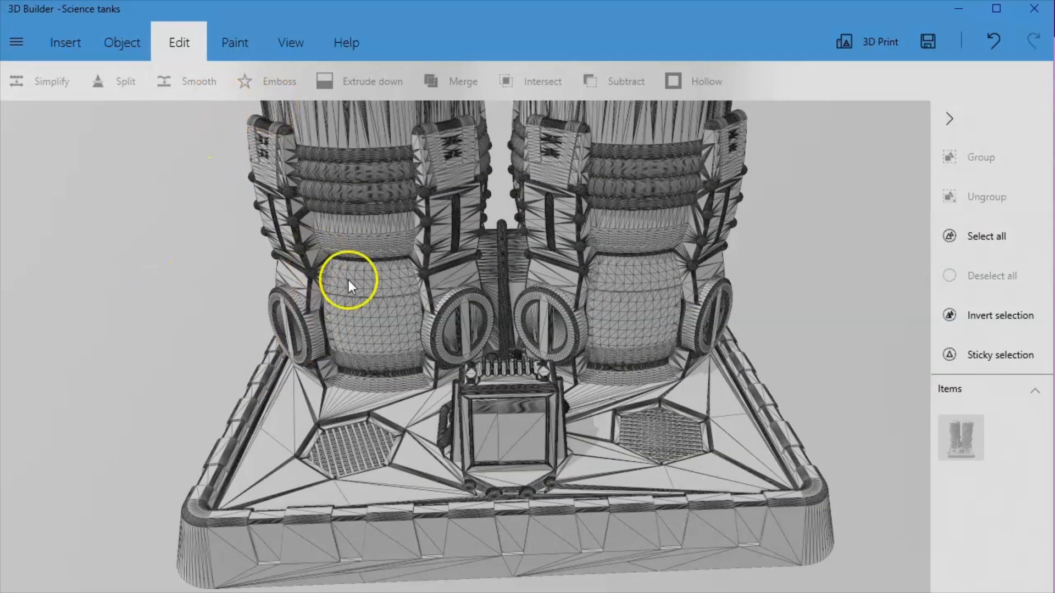
- Start an emboss on the tanks model and place the text pattern on the lower section of the right tank
{"action": "left_click", "coordinate": [344, 233]}
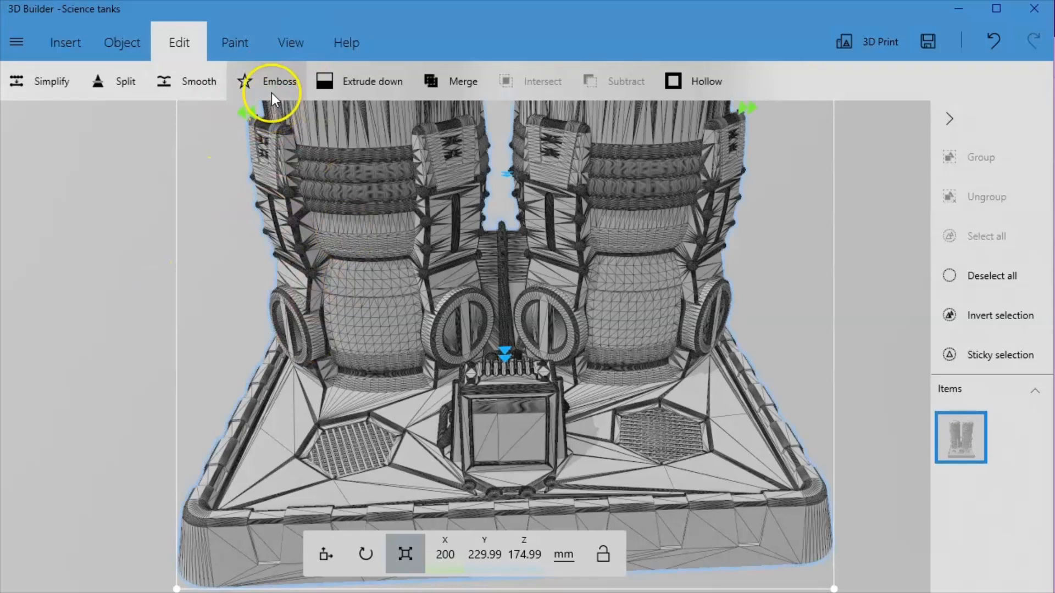
{"action": "left_click", "coordinate": [273, 98]}
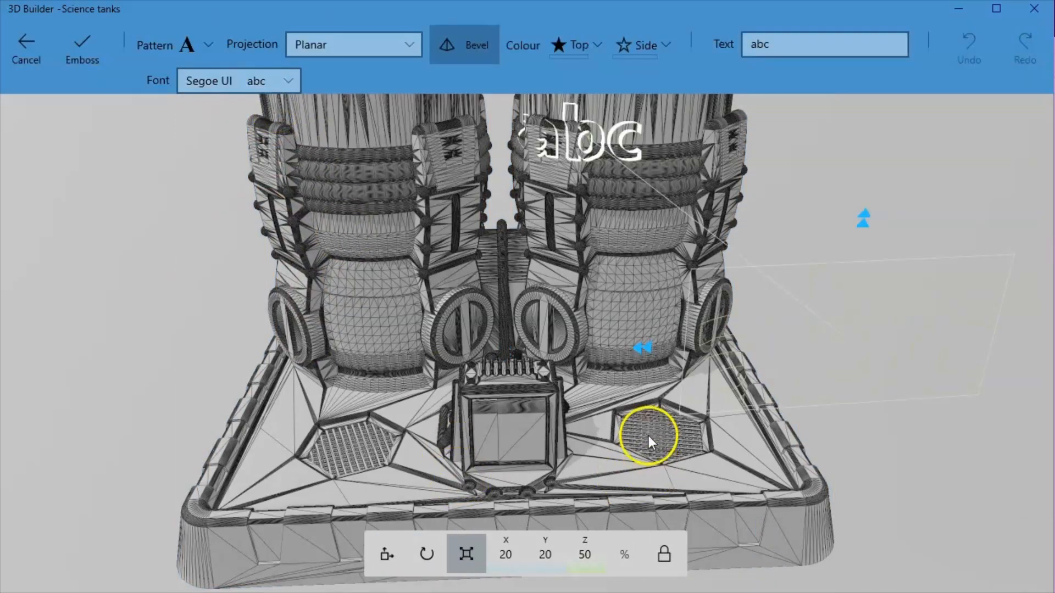
{"action": "left_click", "coordinate": [709, 479]}
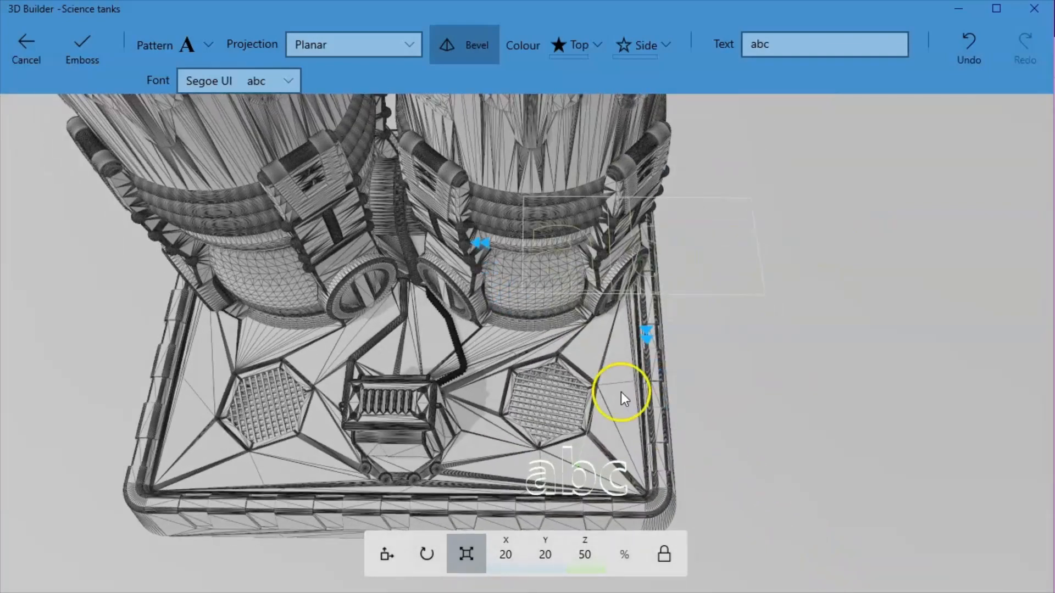
{"action": "right_click_drag", "start_coordinate": [690, 429], "coordinate": [772, 331]}
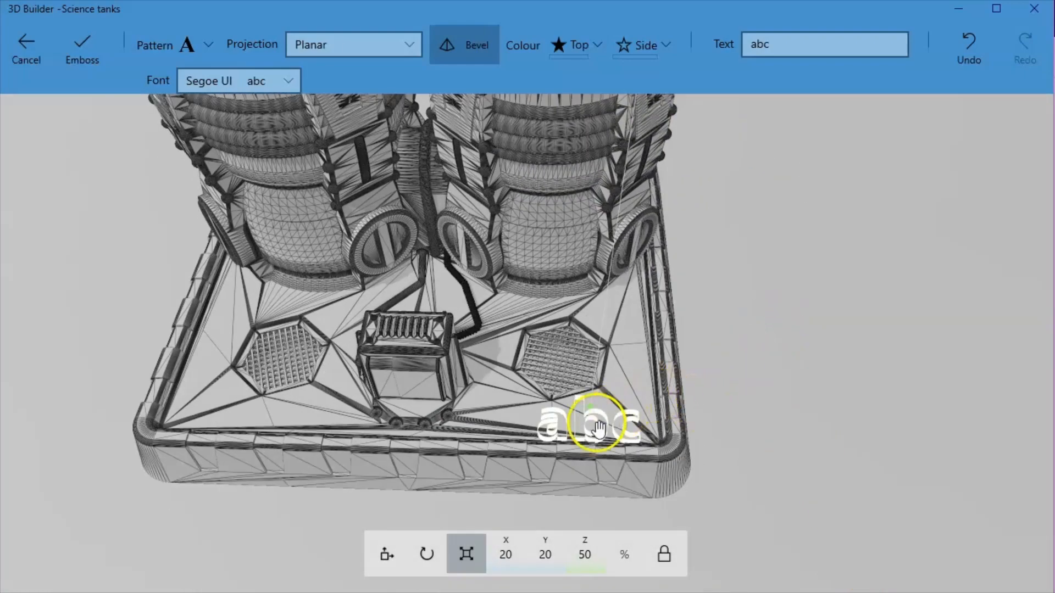
{"action": "left_click_drag", "start_coordinate": [600, 419], "coordinate": [553, 245]}
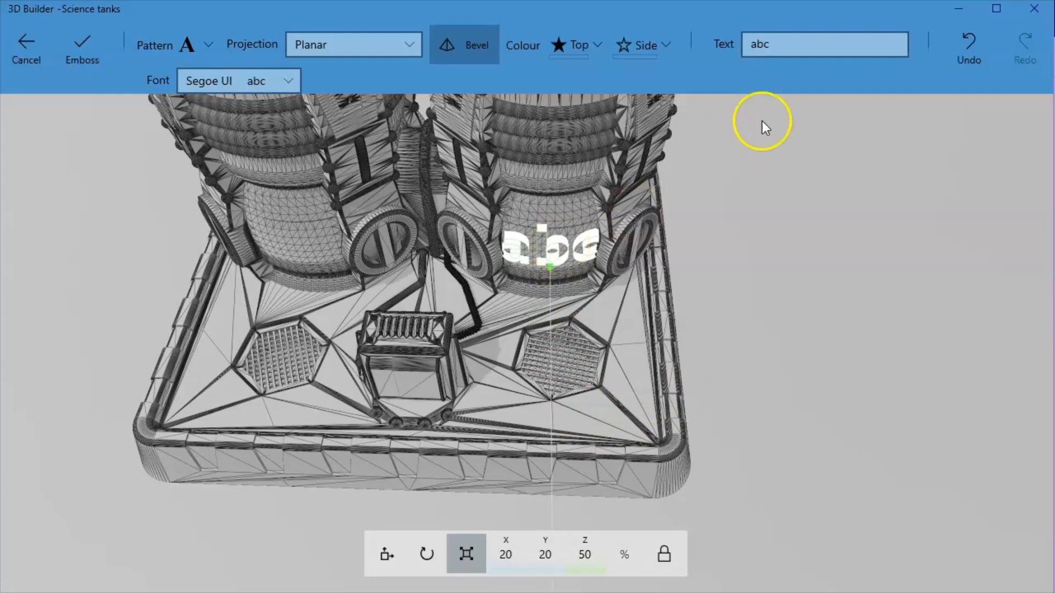
- Change the emboss text to DT and its font to Showcard Gothic
{"action": "left_click", "coordinate": [761, 49]}
{"action": "type", "text": "DT"}
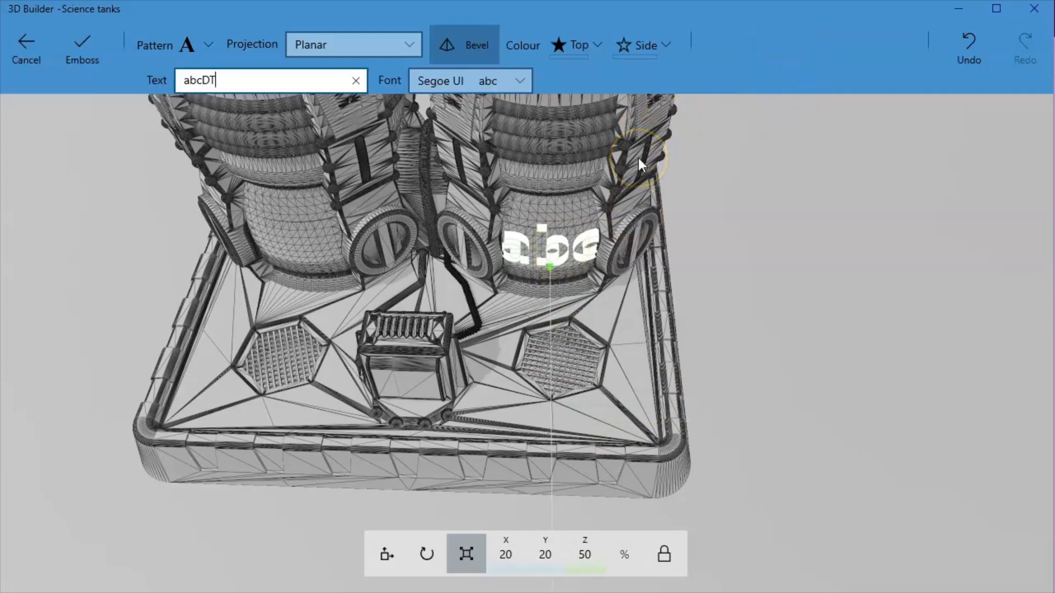
{"action": "key", "text": "BackSpace"}
{"action": "key", "text": "BackSpace"}
{"action": "key", "text": "BackSpace"}
{"action": "key", "text": "BackSpace"}
{"action": "key", "text": "BackSpace"}
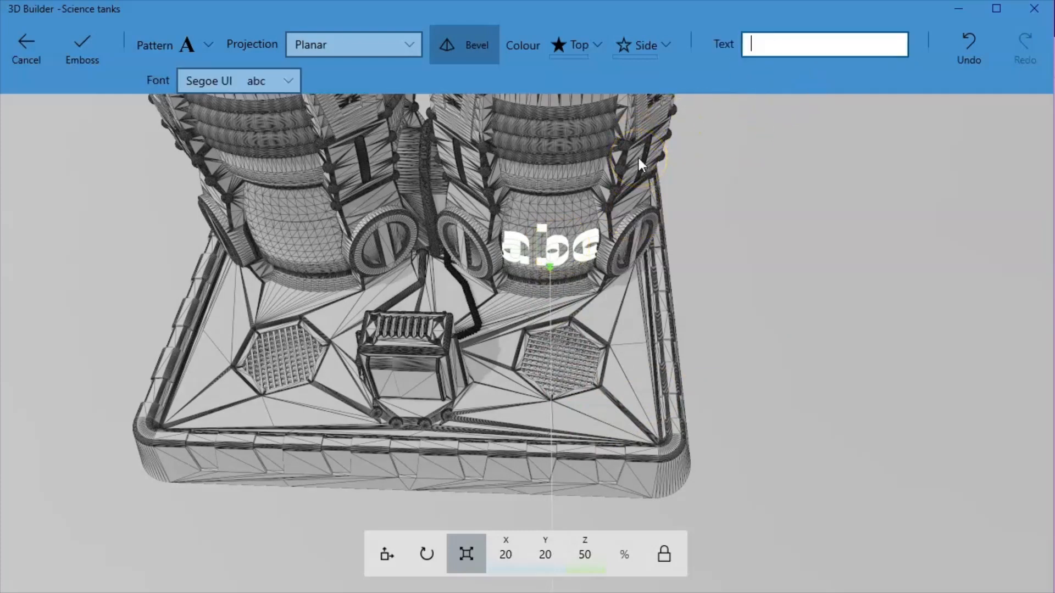
{"action": "type", "text": "DT"}
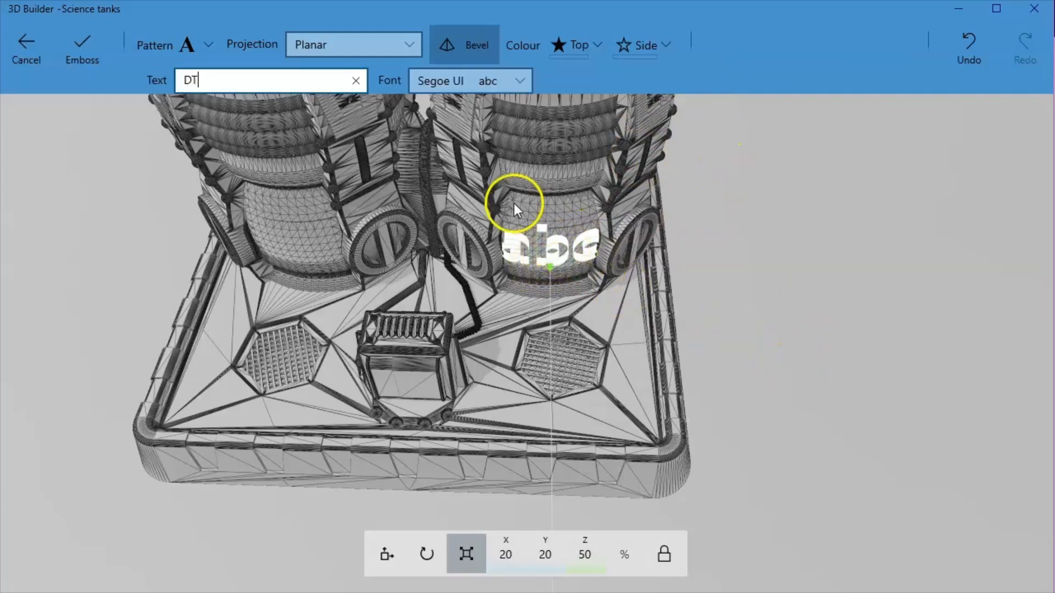
{"action": "key", "text": "Return"}
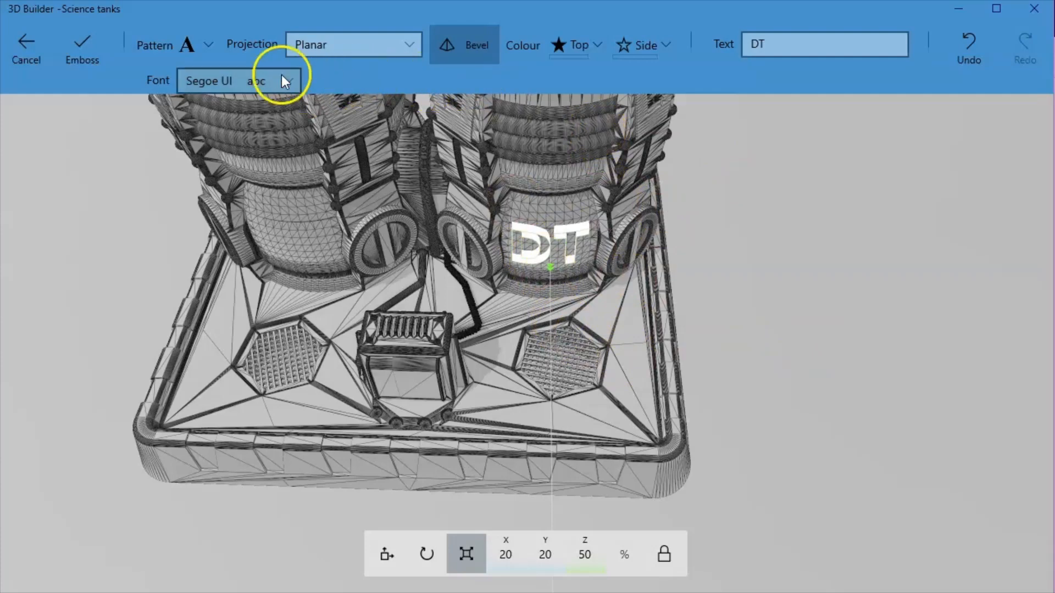
{"action": "left_click", "coordinate": [259, 83]}
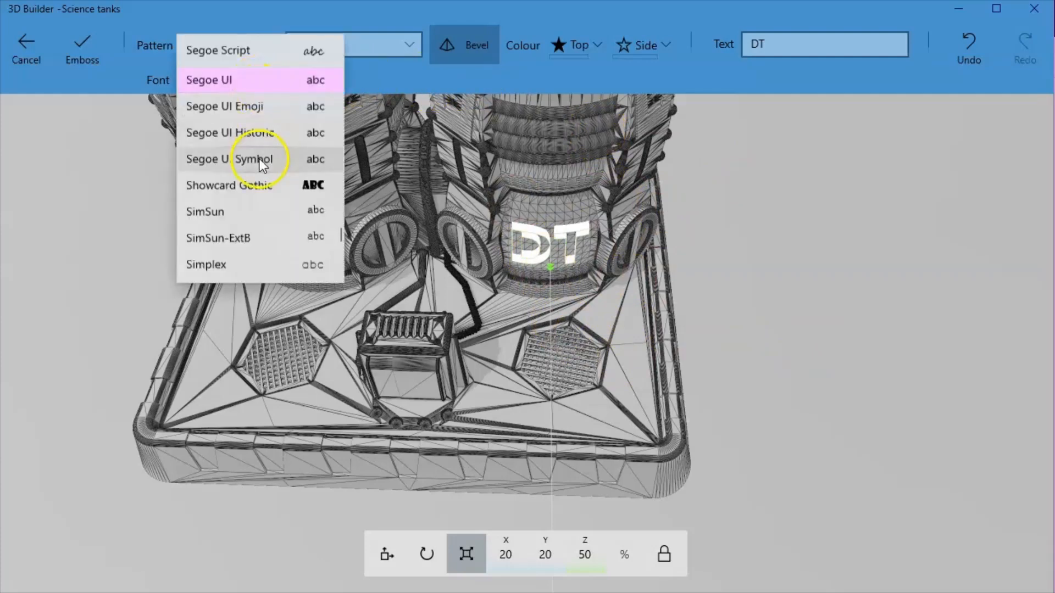
{"action": "left_click", "coordinate": [264, 192]}
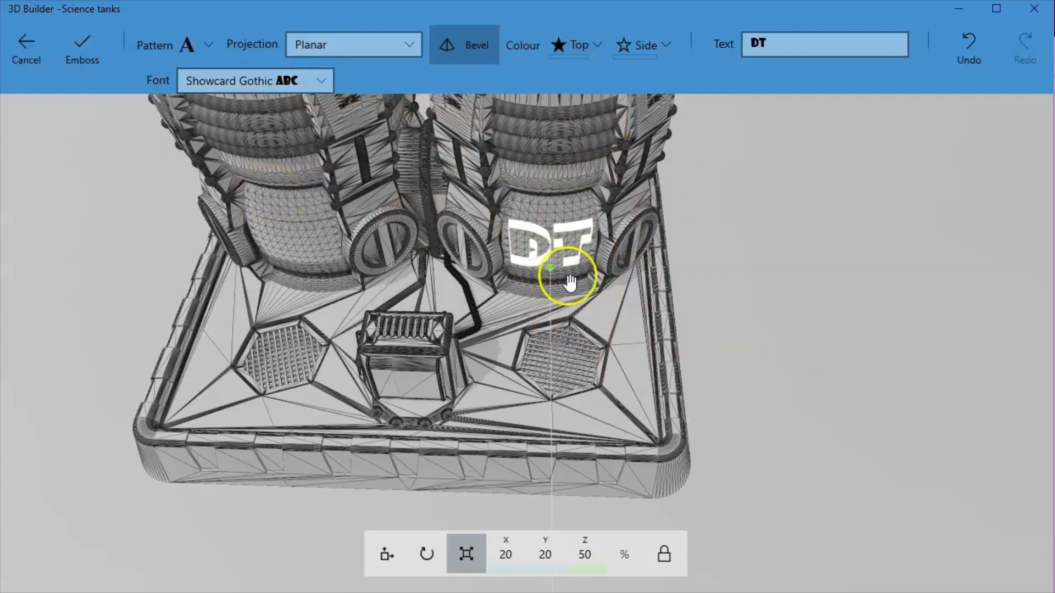
- Sink the text into the tank with a Z depth of about -43.3% and apply the emboss
{"action": "mouse_move", "coordinate": [558, 282]}
{"action": "left_mouse_down"}
{"action": "mouse_move", "coordinate": [565, 365]}
{"action": "mouse_move", "coordinate": [546, 254]}
{"action": "mouse_move", "coordinate": [554, 354]}
{"action": "mouse_move", "coordinate": [546, 291]}
{"action": "left_mouse_up"}
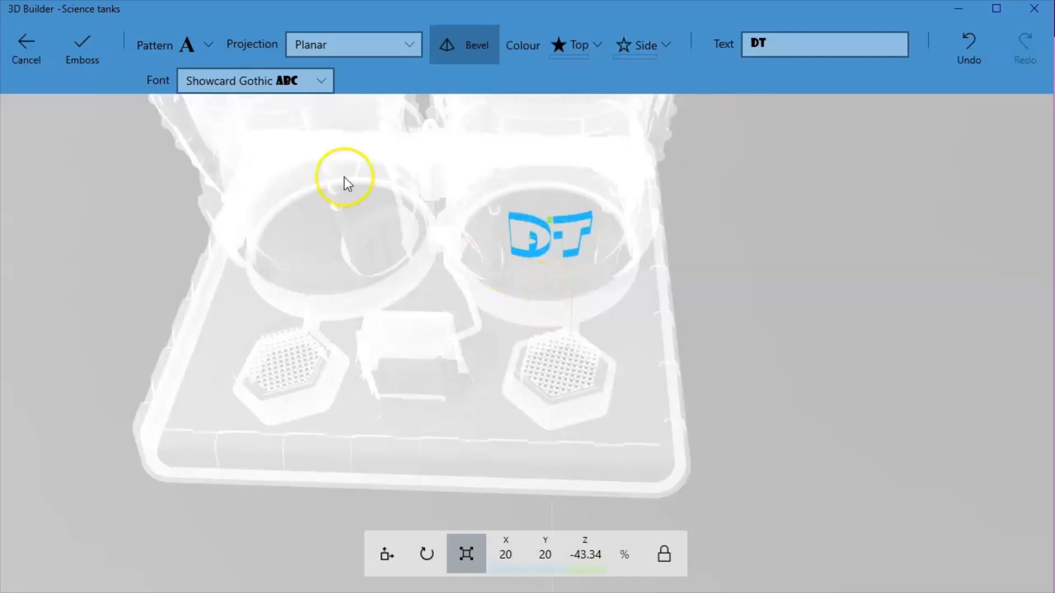
{"action": "left_click", "coordinate": [86, 48]}
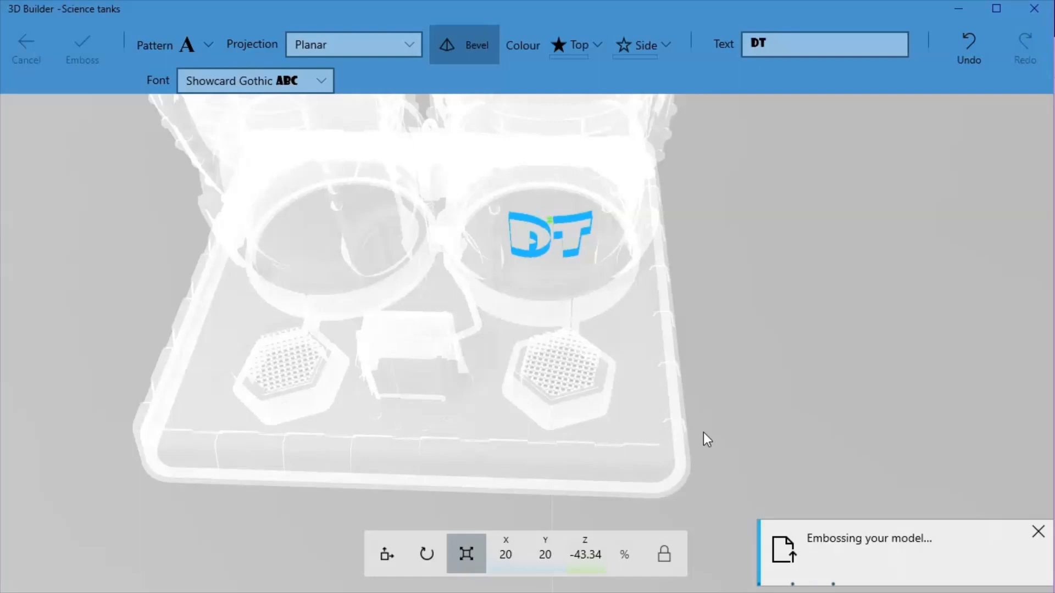
{"action": "left_click", "coordinate": [782, 428]}
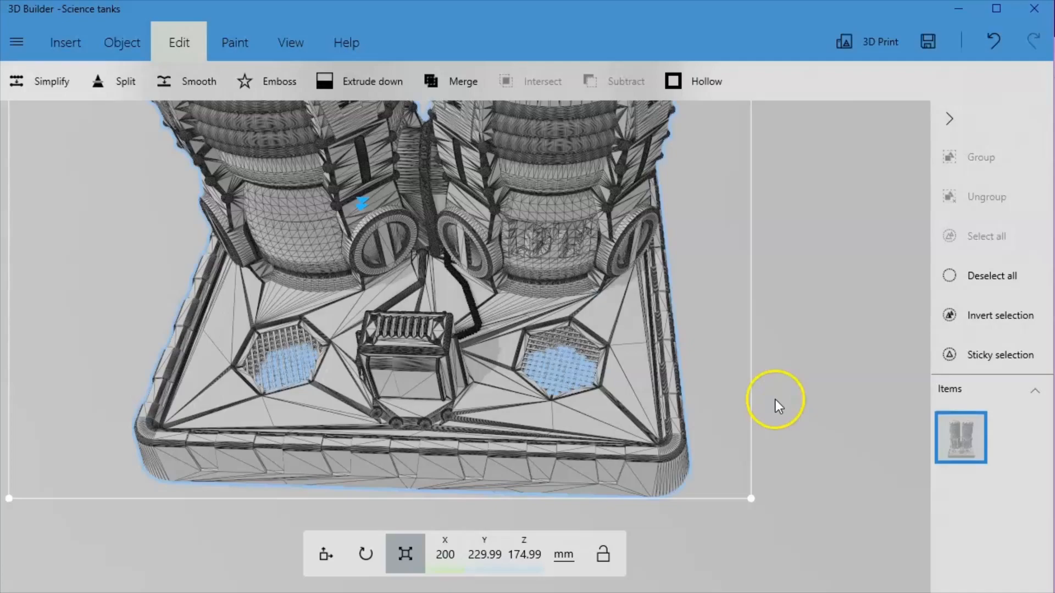
- Examine the engraved DT lettering on the right tank up close and from above
{"action": "left_click_drag", "start_coordinate": [776, 400], "coordinate": [763, 308]}
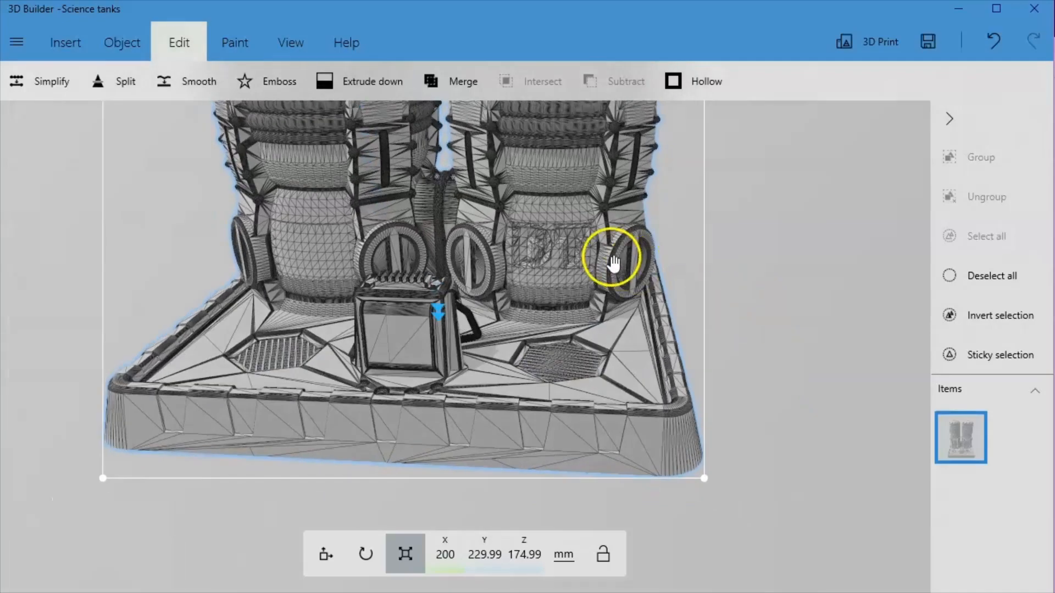
{"action": "scroll", "coordinate": [617, 255], "scroll_direction": "up", "scroll_amount": 6}
{"action": "scroll", "coordinate": [594, 220], "scroll_direction": "up", "scroll_amount": 5}
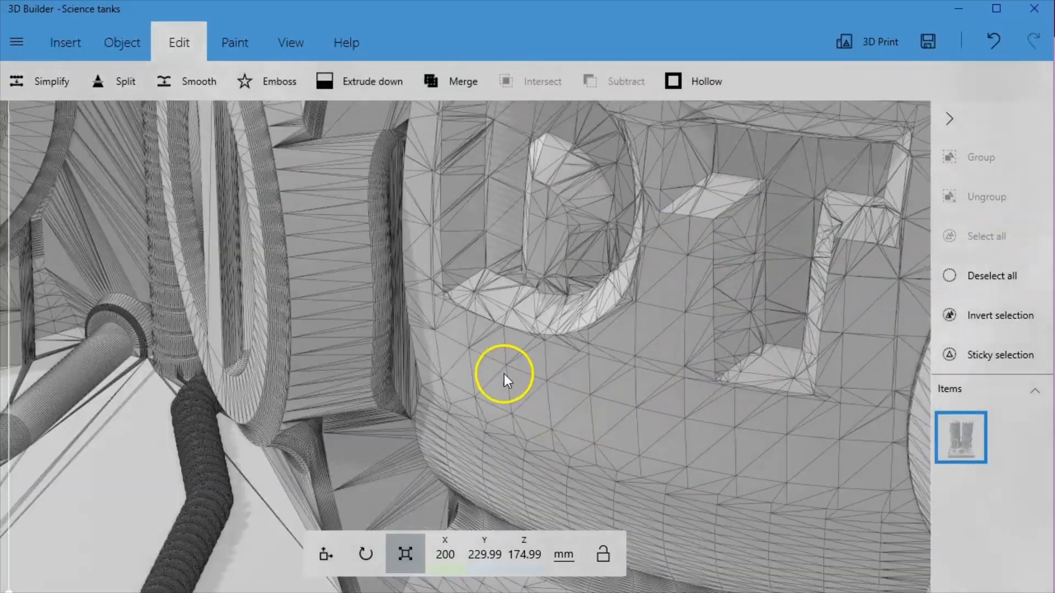
{"action": "left_click_drag", "start_coordinate": [504, 374], "coordinate": [666, 487]}
{"action": "scroll", "coordinate": [651, 443], "scroll_direction": "down", "scroll_amount": 10}
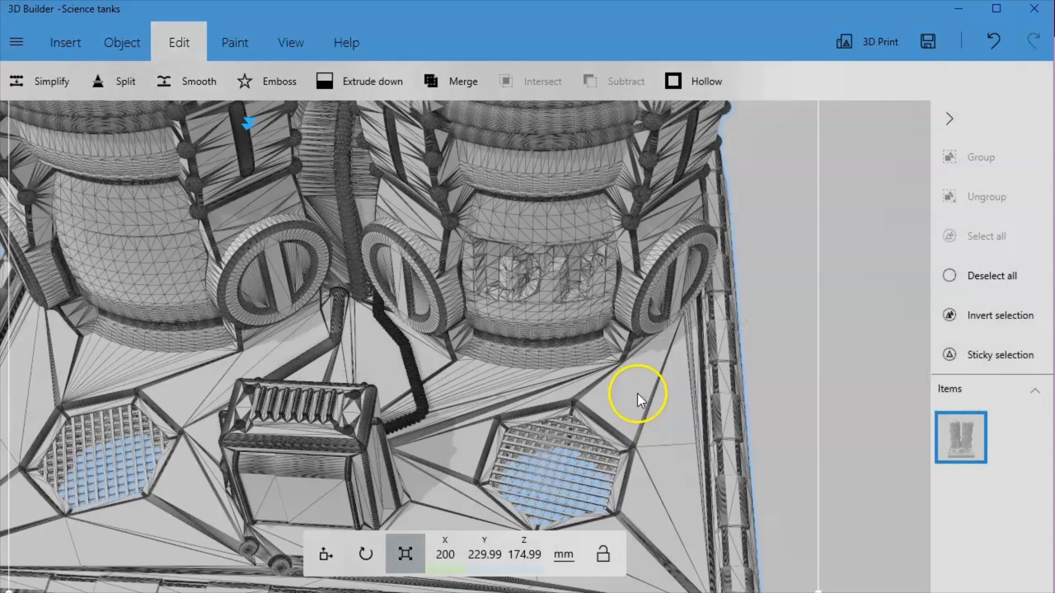
- Undo the DT emboss on the right tank
{"action": "right_click_drag", "start_coordinate": [522, 482], "coordinate": [547, 525]}
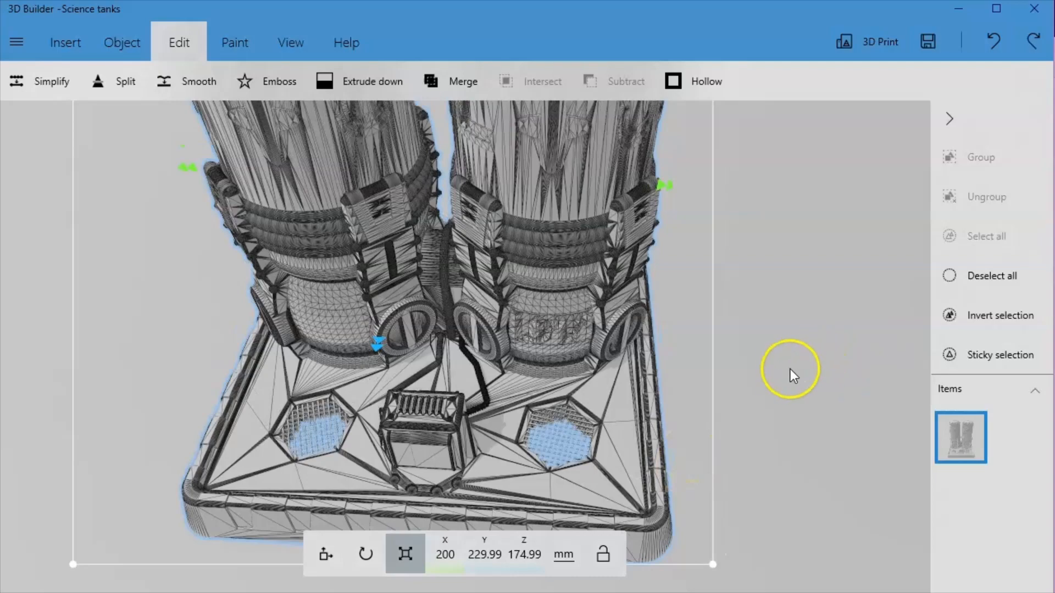
{"action": "left_click_drag", "start_coordinate": [726, 482], "coordinate": [753, 418]}
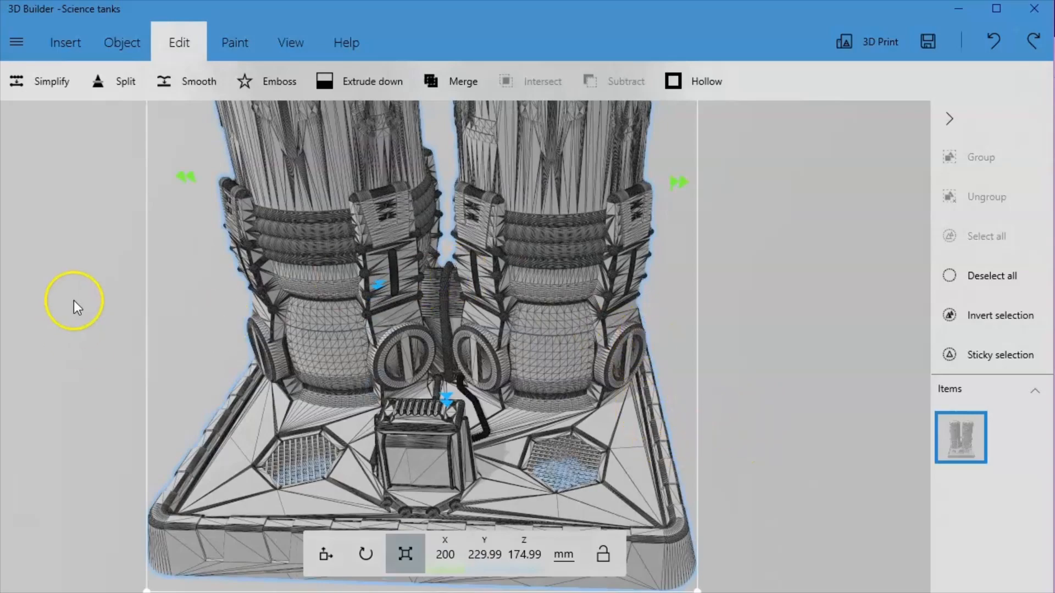
{"action": "left_click_drag", "start_coordinate": [108, 301], "coordinate": [134, 285]}
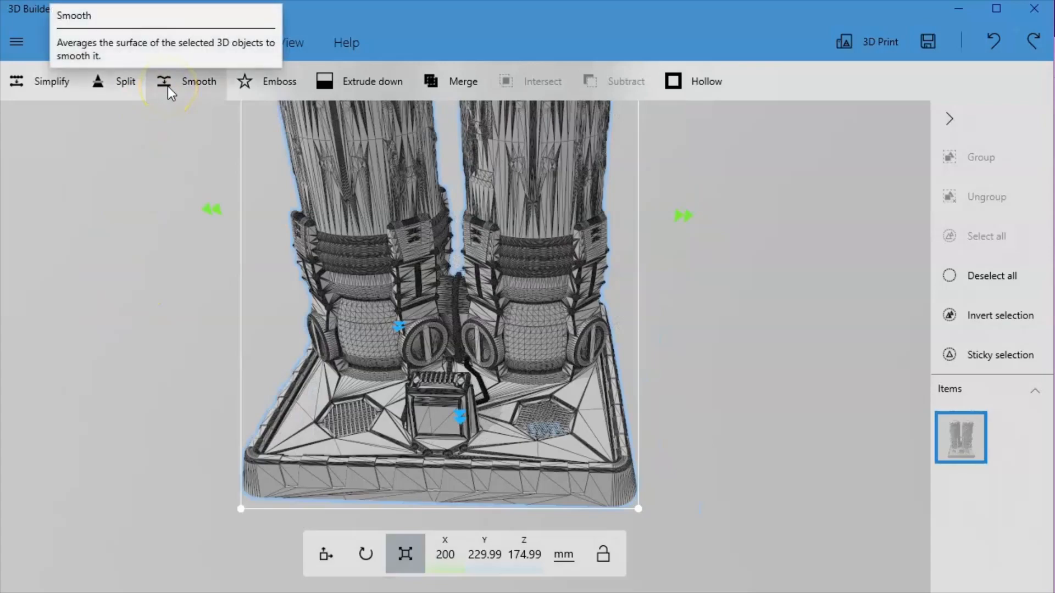
- Start simplifying the tanks, try a reduction level about halfway along the range, and inspect the mesh up close
{"action": "left_click_drag", "start_coordinate": [348, 193], "coordinate": [538, 376]}
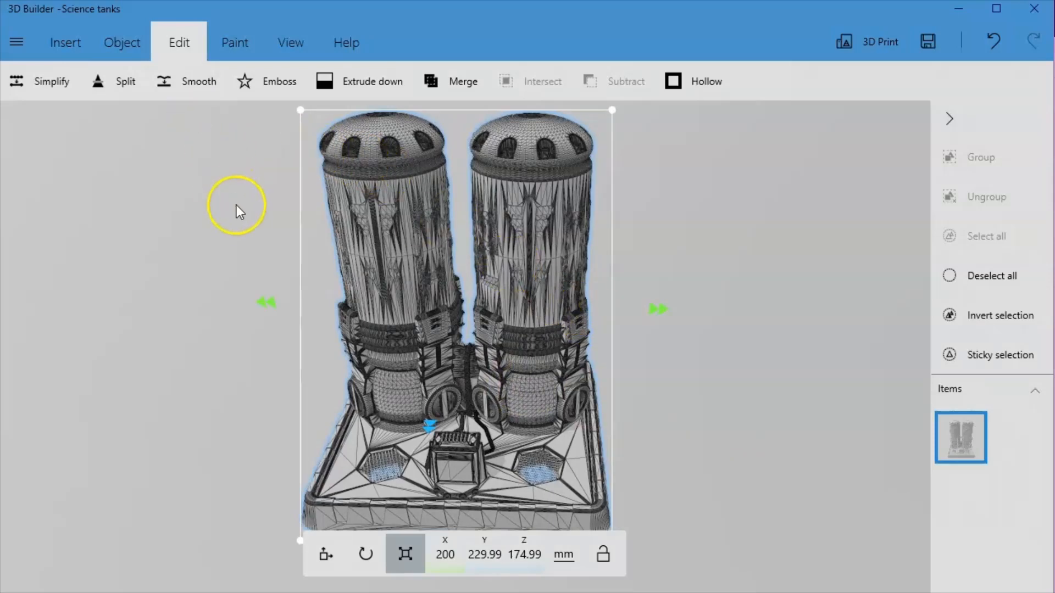
{"action": "left_click_drag", "start_coordinate": [250, 298], "coordinate": [183, 291]}
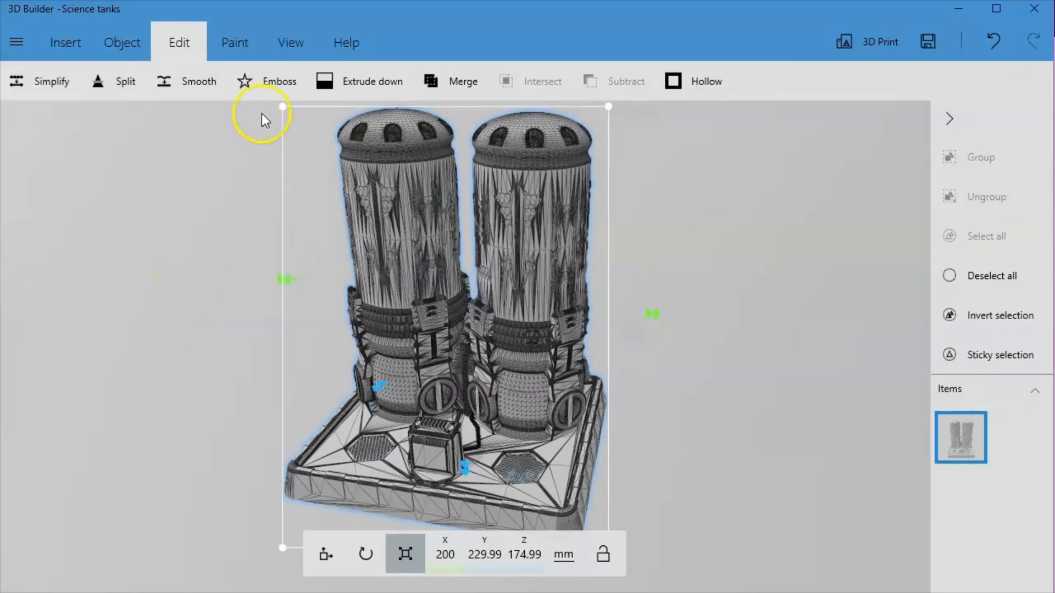
{"action": "left_click", "coordinate": [32, 94]}
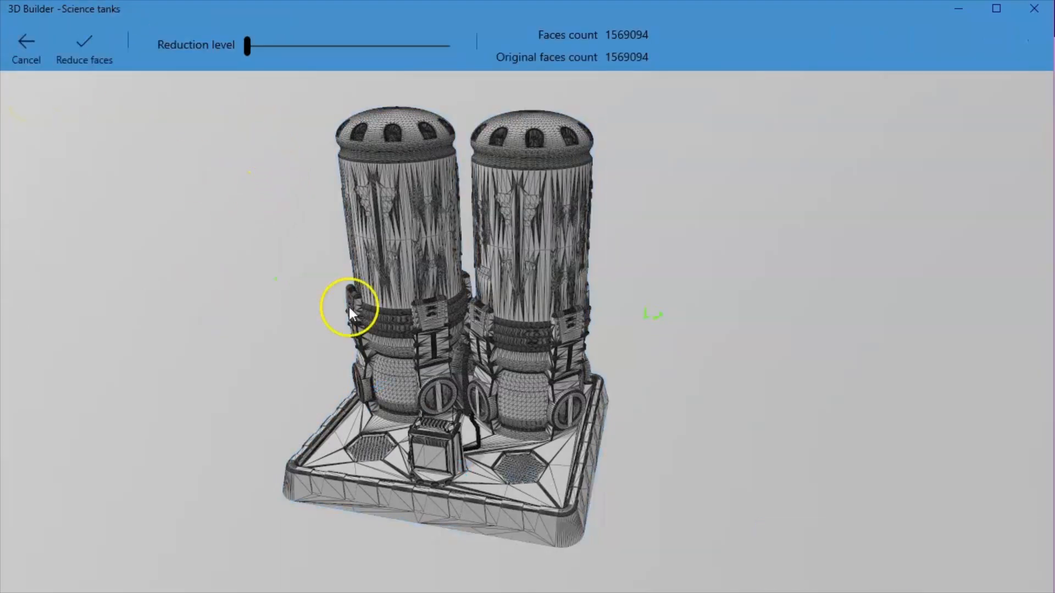
{"action": "left_click", "coordinate": [246, 47]}
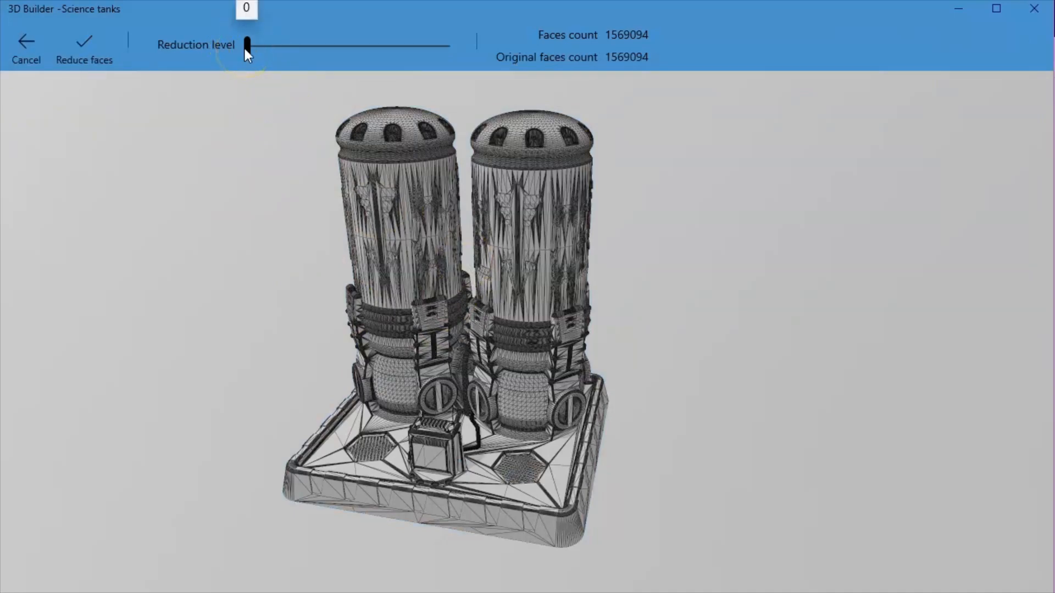
{"action": "left_click_drag", "start_coordinate": [245, 49], "coordinate": [350, 68]}
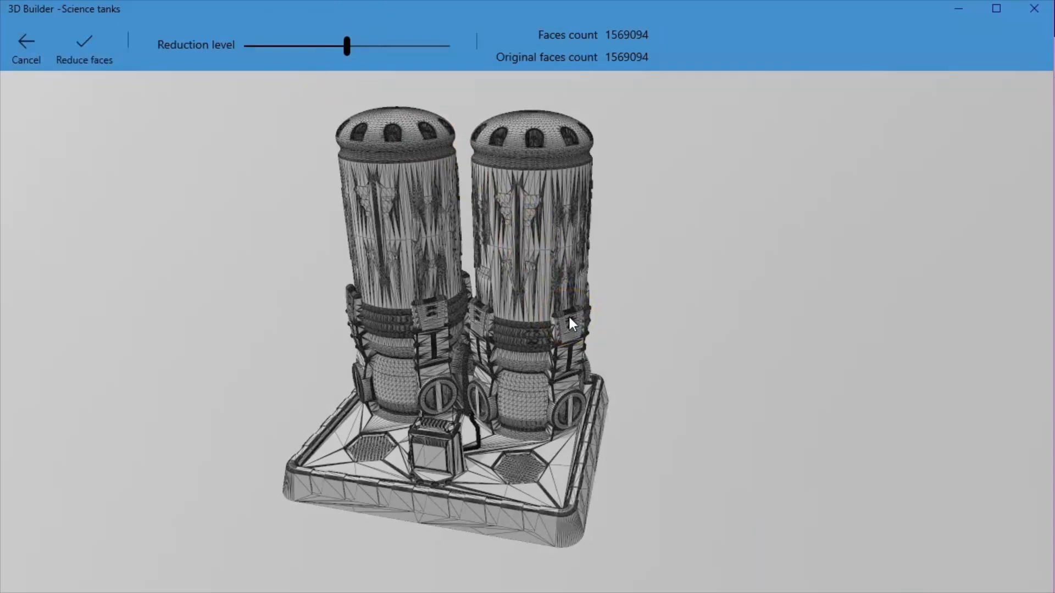
{"action": "scroll", "coordinate": [562, 265], "scroll_direction": "up", "scroll_amount": 6}
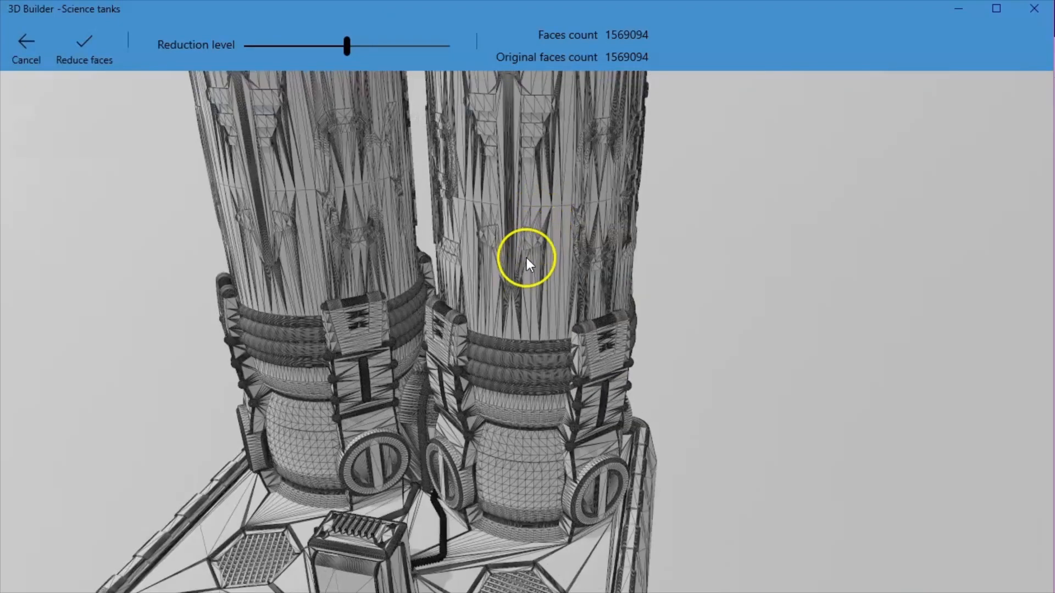
{"action": "right_click_drag", "start_coordinate": [526, 258], "coordinate": [523, 394]}
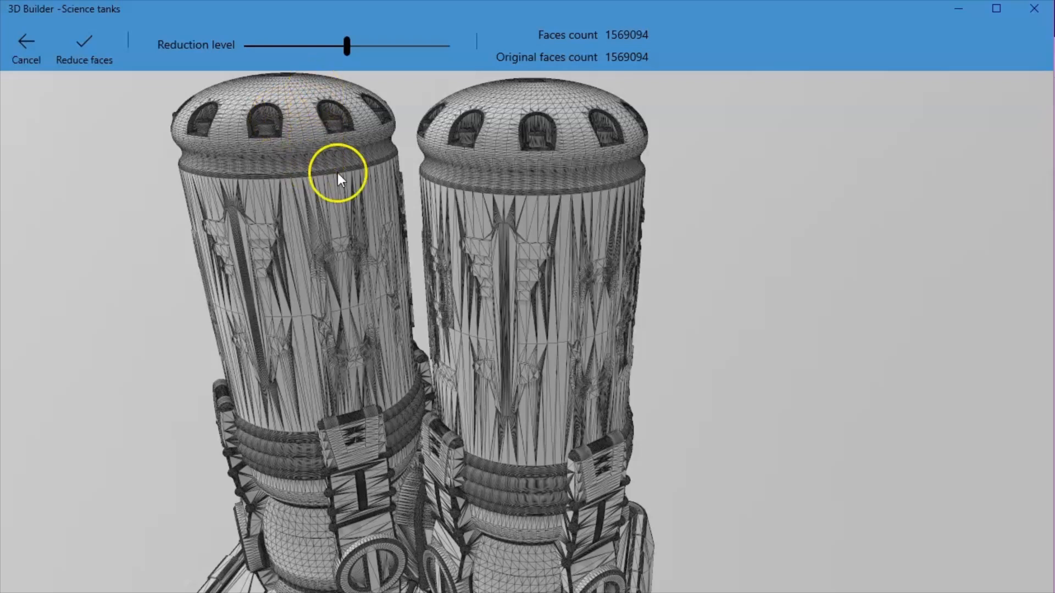
{"action": "scroll", "coordinate": [380, 262], "scroll_direction": "down", "scroll_amount": 8}
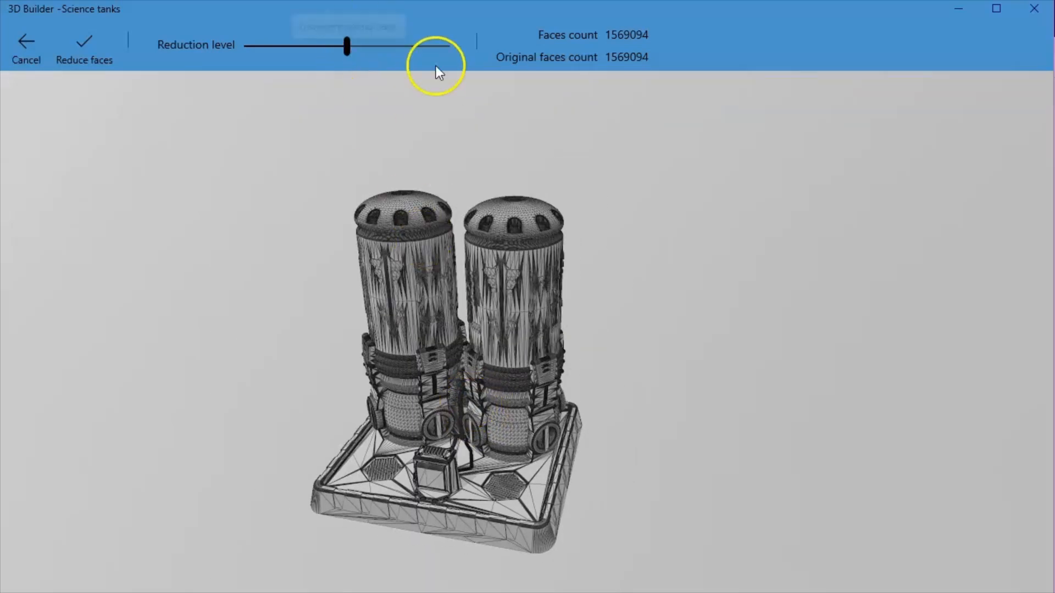
- Try reduction levels of 5 and the maximum on the tanks, then return the level to 0
{"action": "left_click_drag", "start_coordinate": [343, 49], "coordinate": [405, 65]}
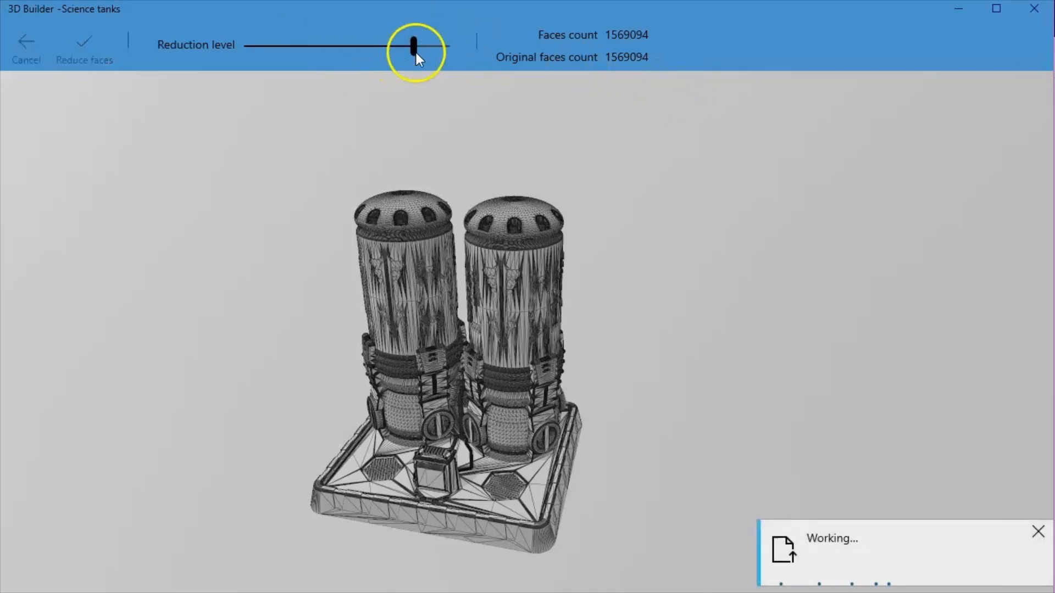
{"action": "left_click", "coordinate": [416, 52]}
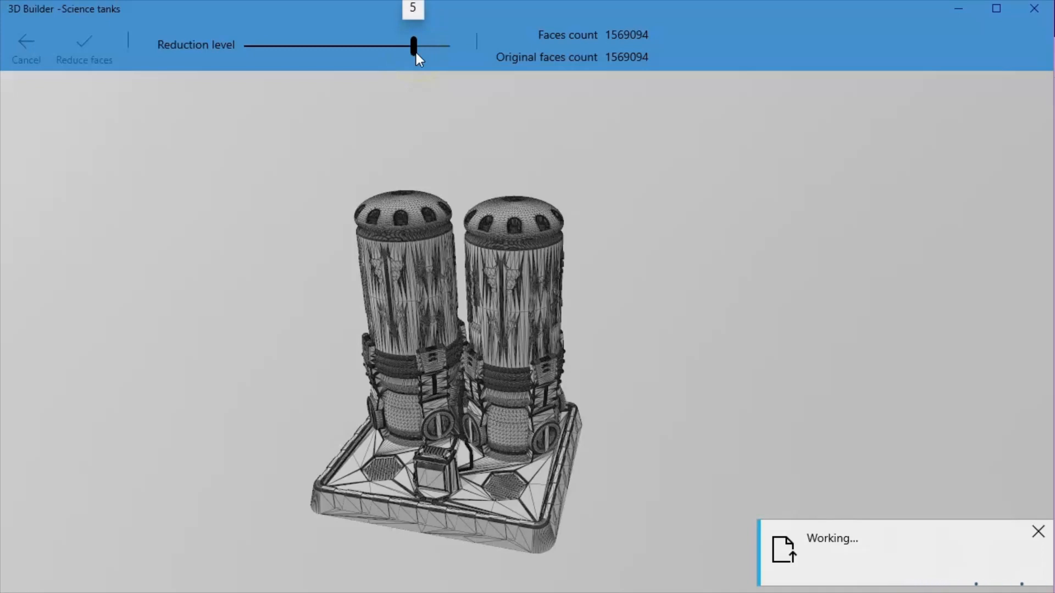
{"action": "left_click_drag", "start_coordinate": [417, 52], "coordinate": [456, 74]}
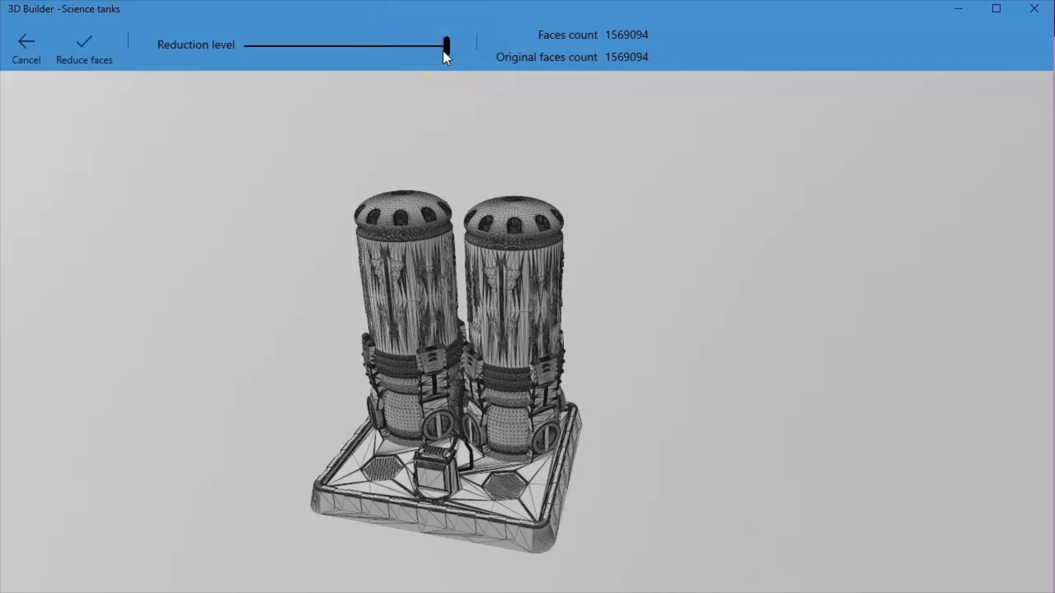
{"action": "left_click_drag", "start_coordinate": [443, 51], "coordinate": [248, 54]}
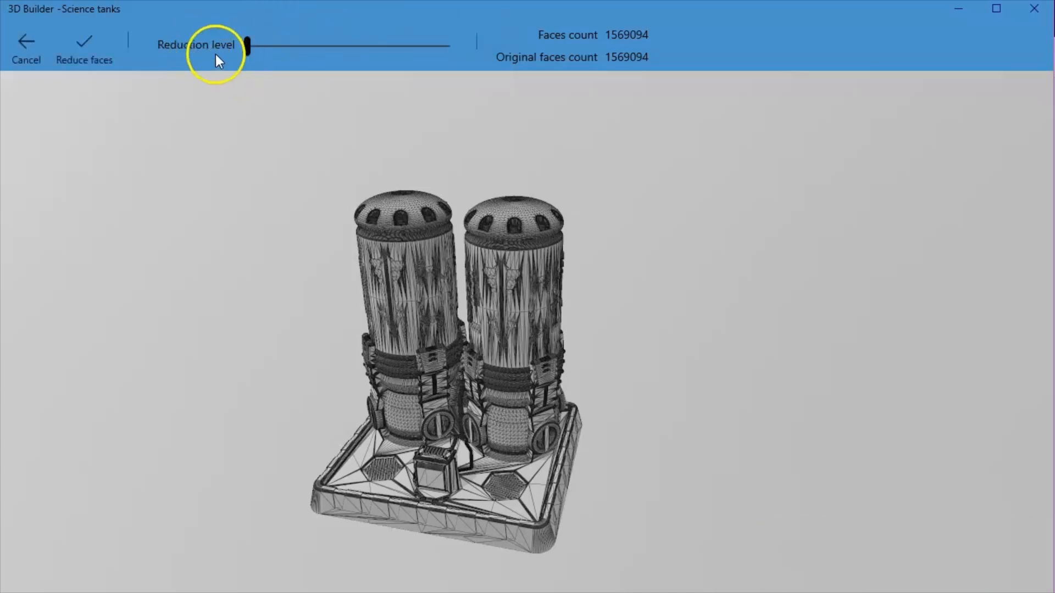
- Raise the reduction level to the midpoint again and check the tanks' bases and lower details
{"action": "left_click_drag", "start_coordinate": [249, 48], "coordinate": [354, 88]}
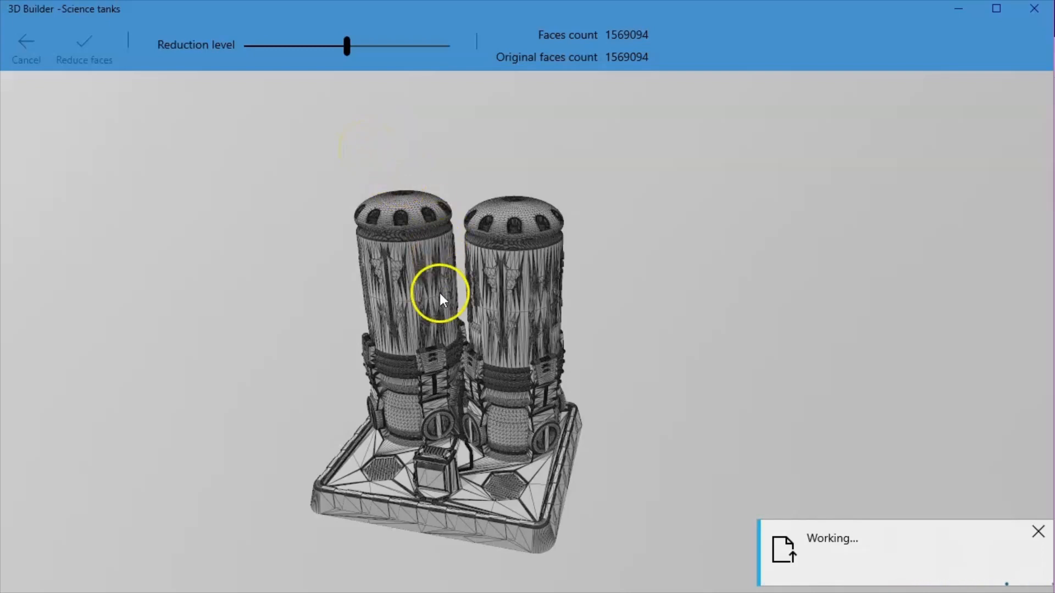
{"action": "scroll", "coordinate": [473, 413], "scroll_direction": "up", "scroll_amount": 2}
{"action": "scroll", "coordinate": [470, 411], "scroll_direction": "down", "scroll_amount": 1}
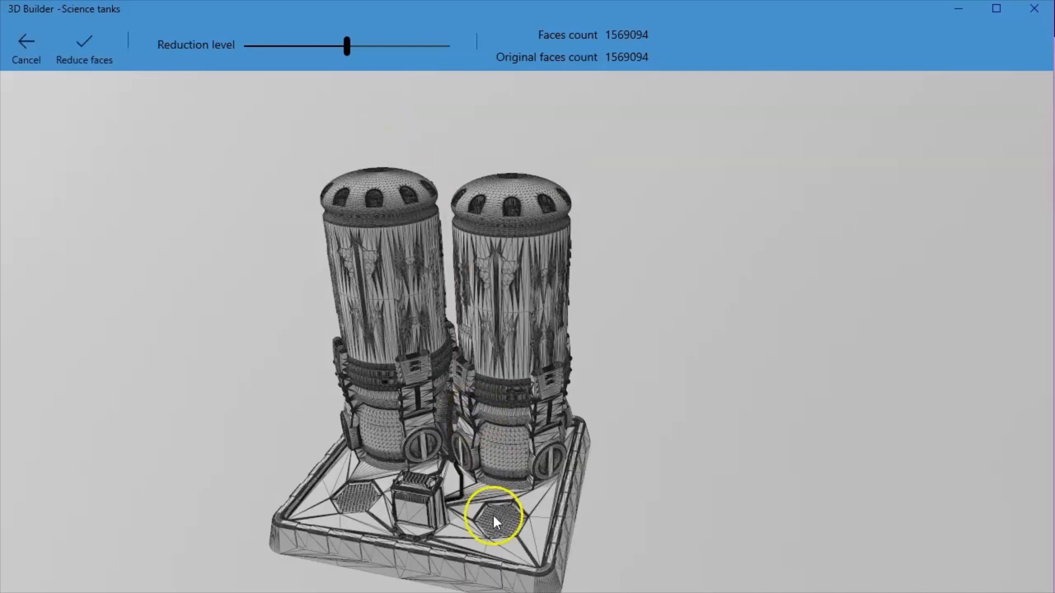
{"action": "left_click_drag", "start_coordinate": [493, 516], "coordinate": [628, 483]}
{"action": "scroll", "coordinate": [628, 489], "scroll_direction": "up", "scroll_amount": 3}
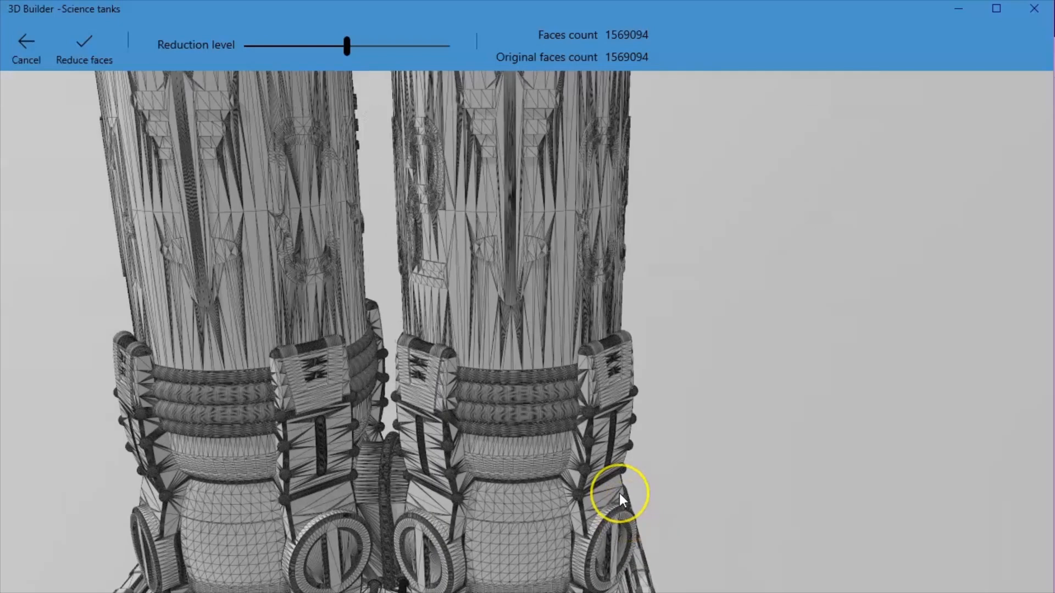
{"action": "scroll", "coordinate": [619, 494], "scroll_direction": "down", "scroll_amount": 5}
{"action": "scroll", "coordinate": [572, 466], "scroll_direction": "up", "scroll_amount": 1}
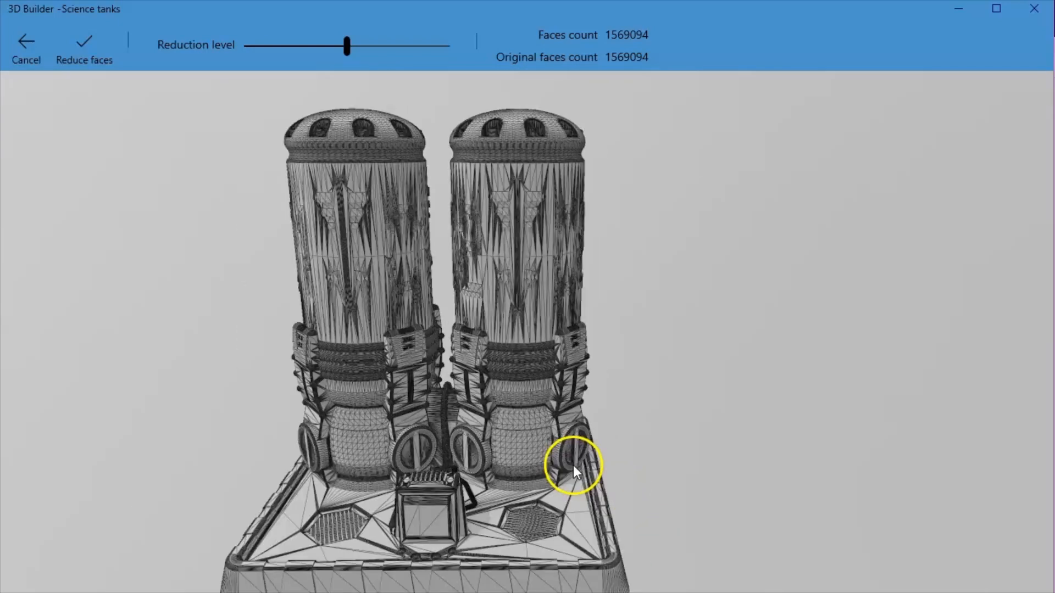
- Try the reduction level at its minimum and midpoint once more, then cancel the simplification
{"action": "left_click_drag", "start_coordinate": [352, 58], "coordinate": [243, 52]}
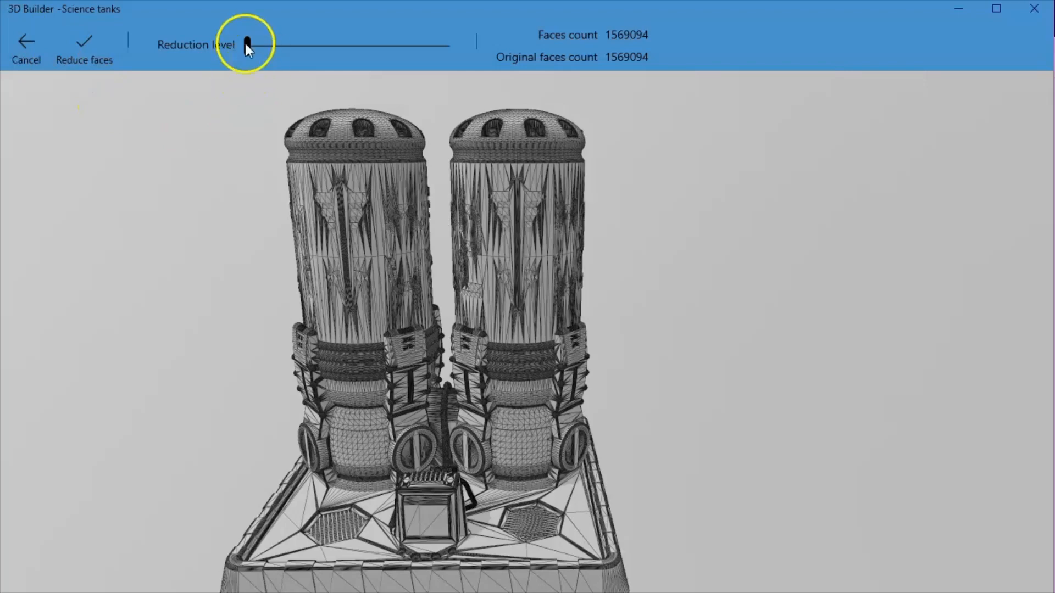
{"action": "left_click_drag", "start_coordinate": [248, 48], "coordinate": [340, 54]}
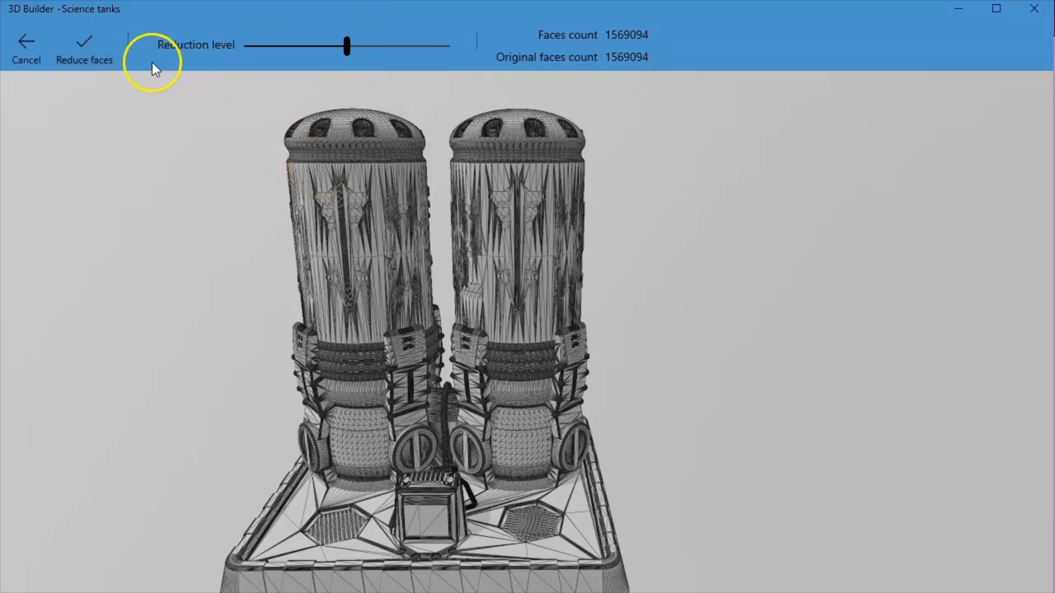
{"action": "left_click", "coordinate": [26, 40]}
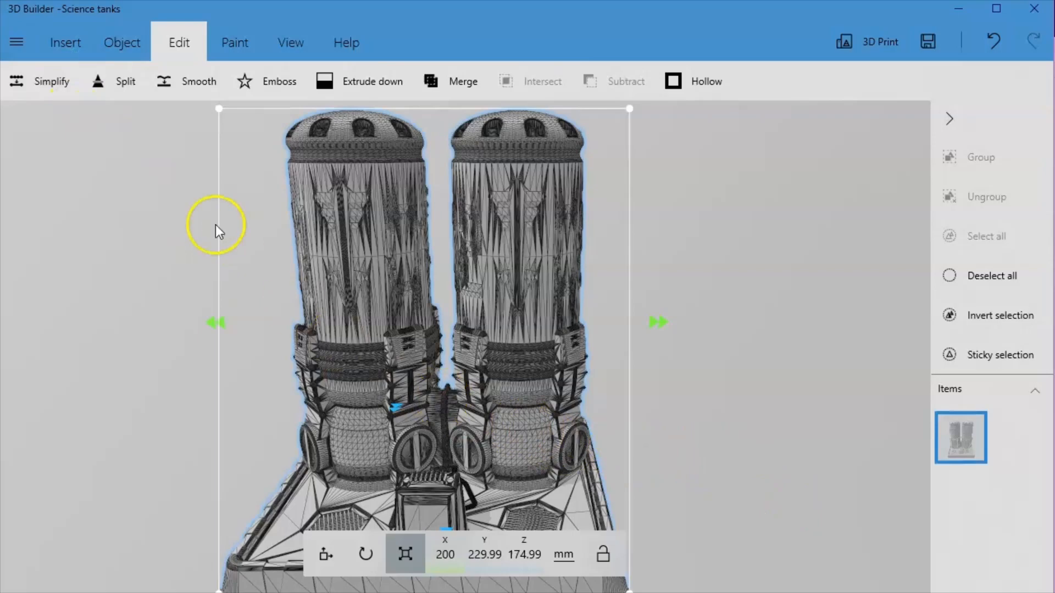
- Start smoothing the tanks and raise the smoothness to its maximum
{"action": "left_click", "coordinate": [189, 83]}
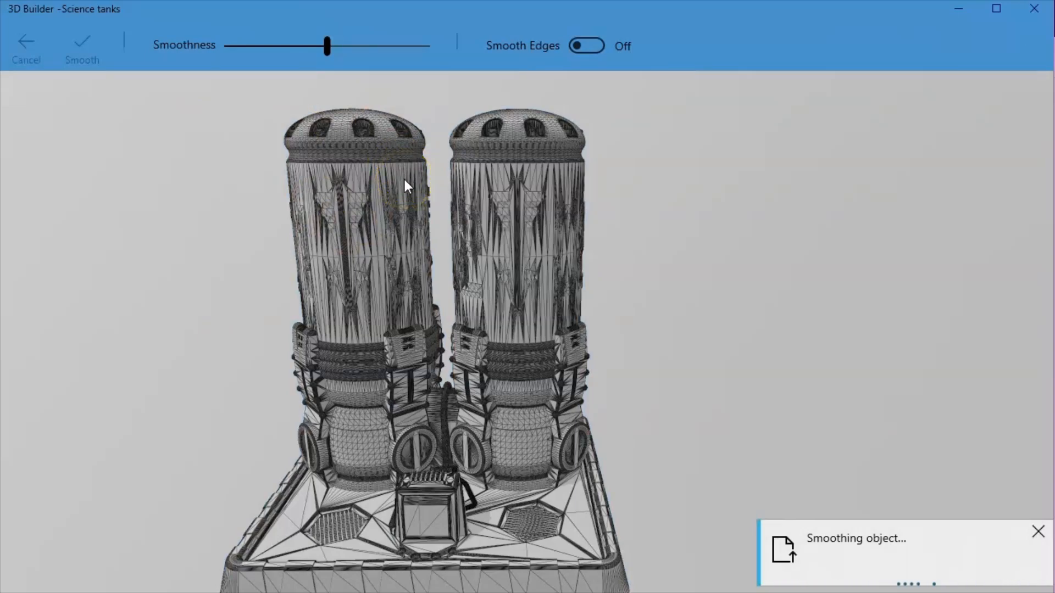
{"action": "left_click_drag", "start_coordinate": [706, 442], "coordinate": [617, 225]}
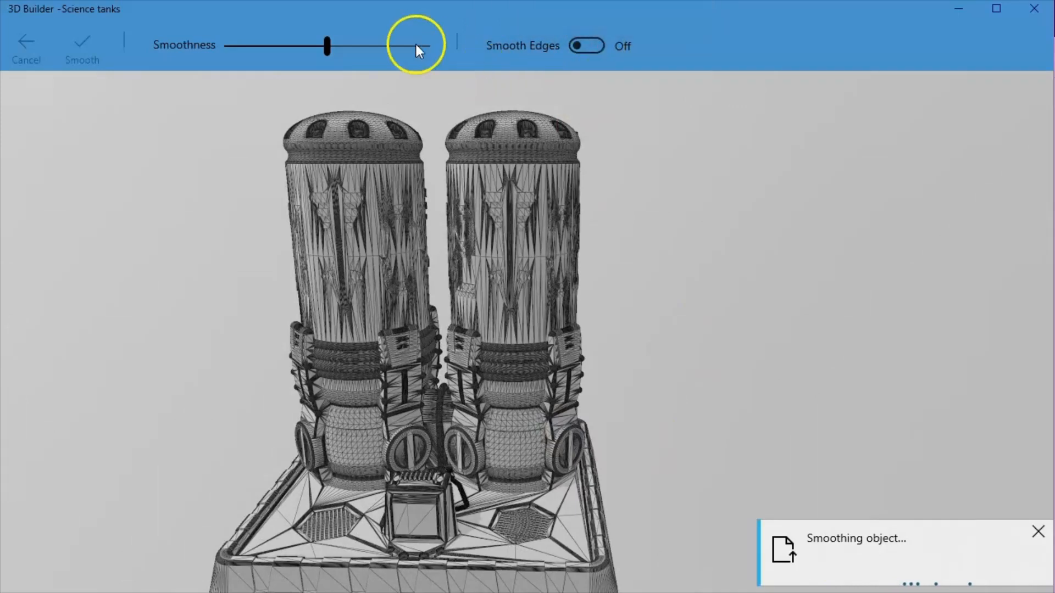
{"action": "left_click_drag", "start_coordinate": [325, 48], "coordinate": [442, 92]}
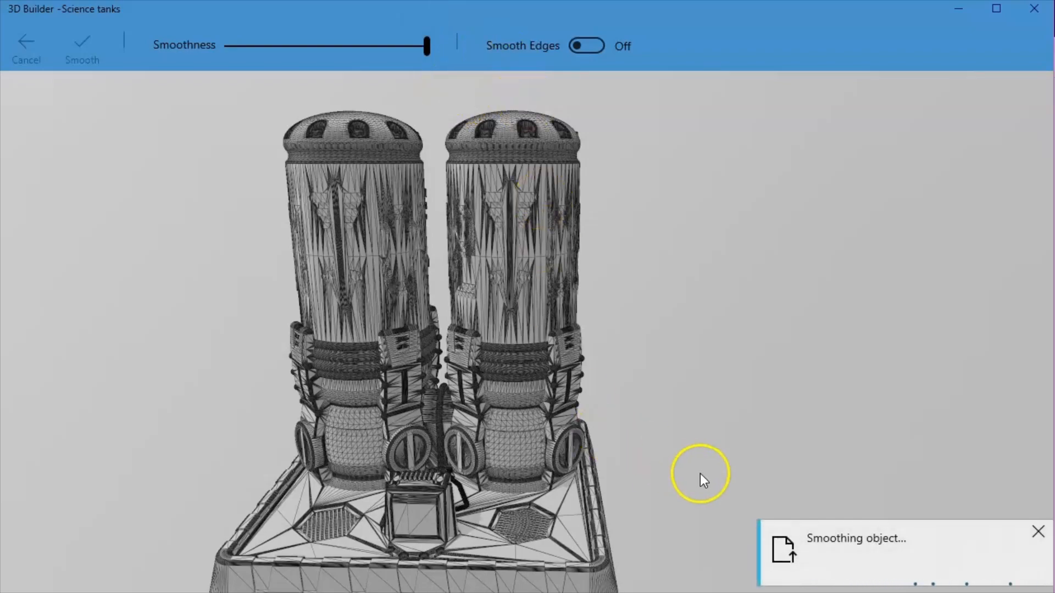
- Examine the tanks' mesh from the side, front and close up while the smoothing is processed
{"action": "right_click_drag", "start_coordinate": [697, 475], "coordinate": [498, 472]}
{"action": "scroll", "coordinate": [499, 472], "scroll_direction": "up", "scroll_amount": 3}
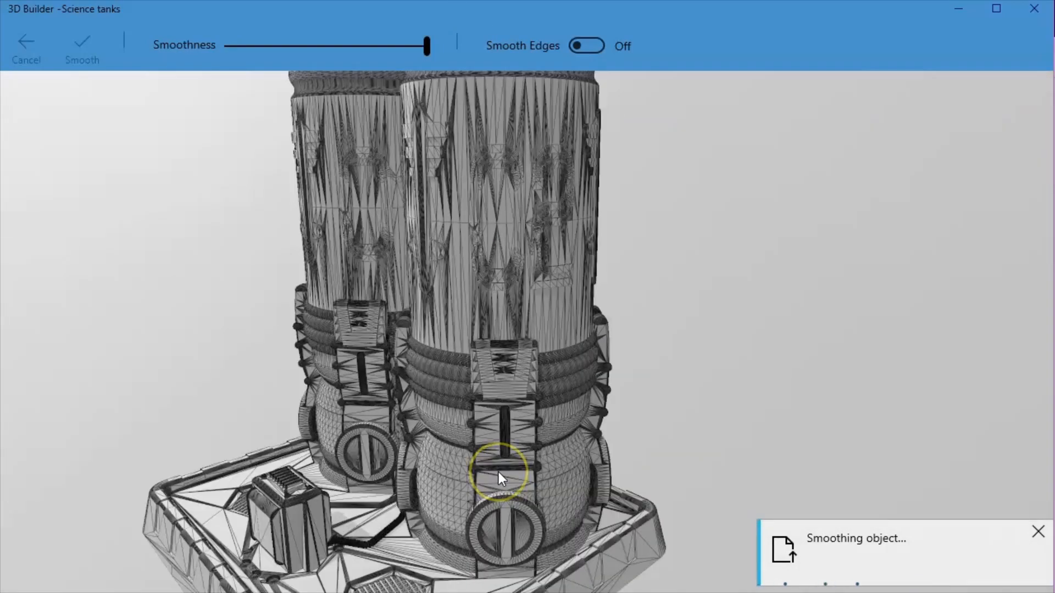
{"action": "scroll", "coordinate": [499, 472], "scroll_direction": "down", "scroll_amount": 2}
{"action": "right_click_drag", "start_coordinate": [661, 528], "coordinate": [629, 424]}
{"action": "scroll", "coordinate": [633, 431], "scroll_direction": "down", "scroll_amount": 2}
{"action": "scroll", "coordinate": [636, 440], "scroll_direction": "up", "scroll_amount": 2}
{"action": "scroll", "coordinate": [636, 439], "scroll_direction": "down", "scroll_amount": 2}
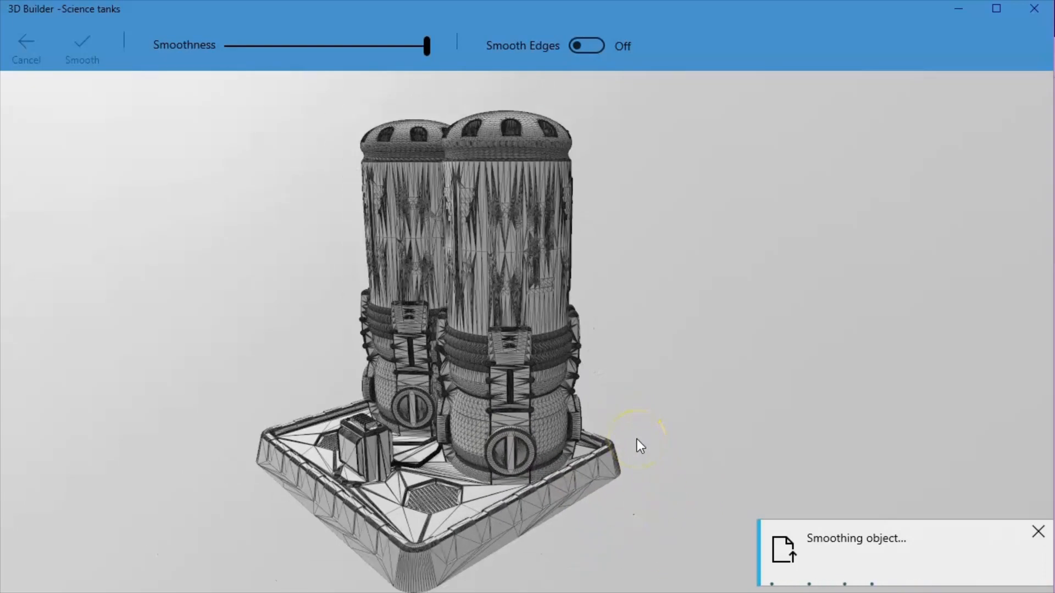
{"action": "right_click_drag", "start_coordinate": [642, 534], "coordinate": [882, 550]}
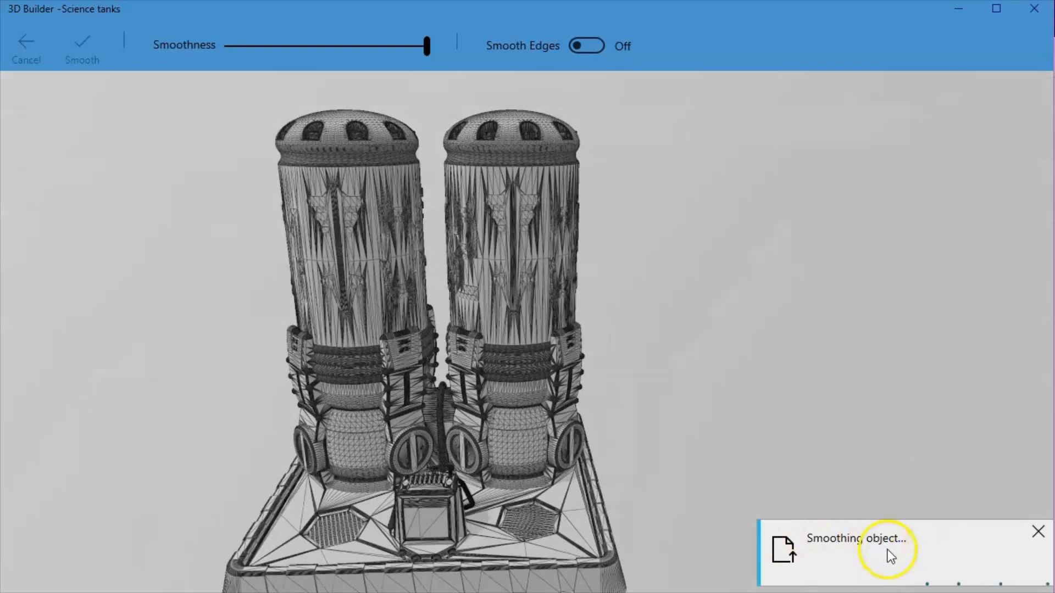
{"action": "right_click_drag", "start_coordinate": [654, 522], "coordinate": [607, 518]}
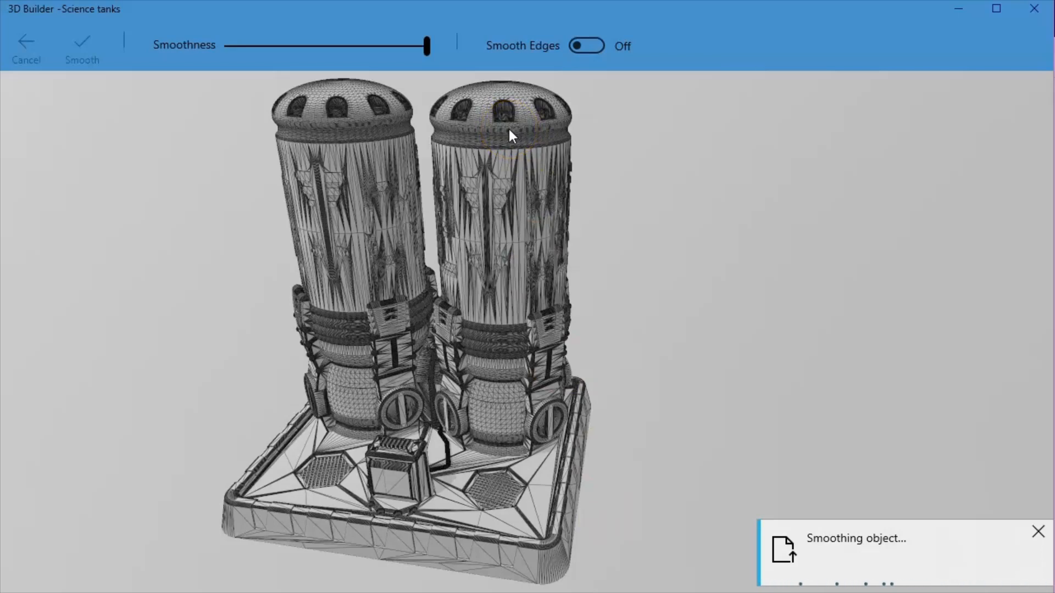
{"action": "right_click_drag", "start_coordinate": [548, 182], "coordinate": [549, 183]}
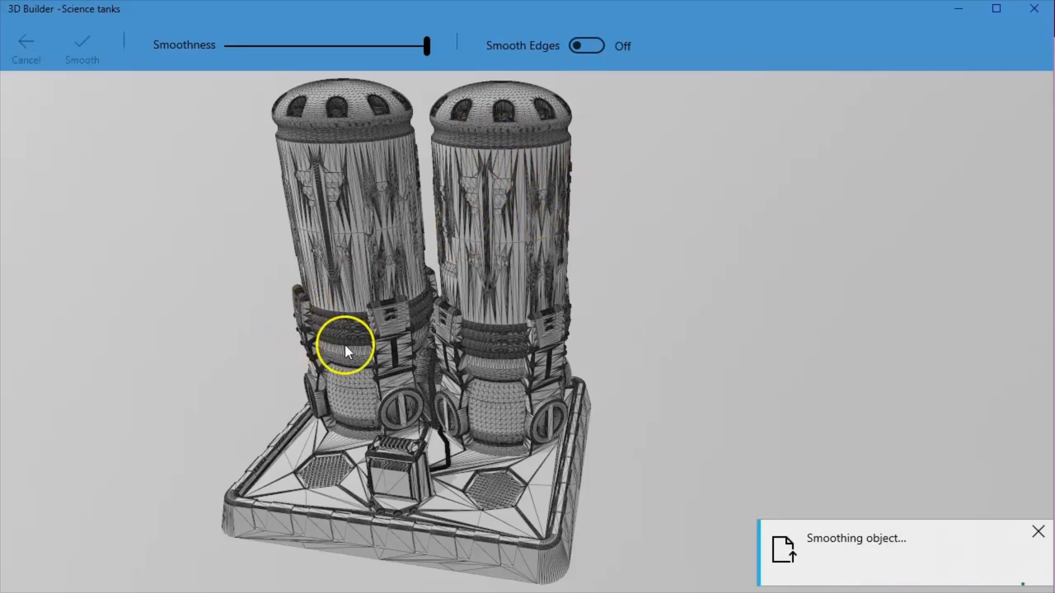
{"action": "right_click_drag", "start_coordinate": [213, 342], "coordinate": [283, 364]}
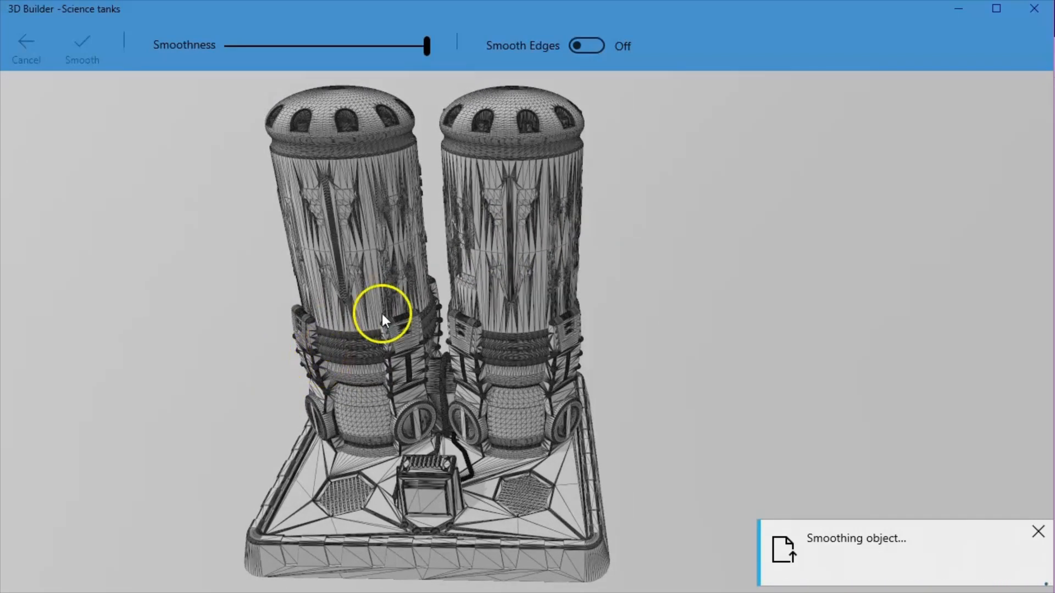
- Abort the running smoothing, try turning Smooth Edges on, and cancel the Smooth operation
{"action": "left_click", "coordinate": [1038, 531]}
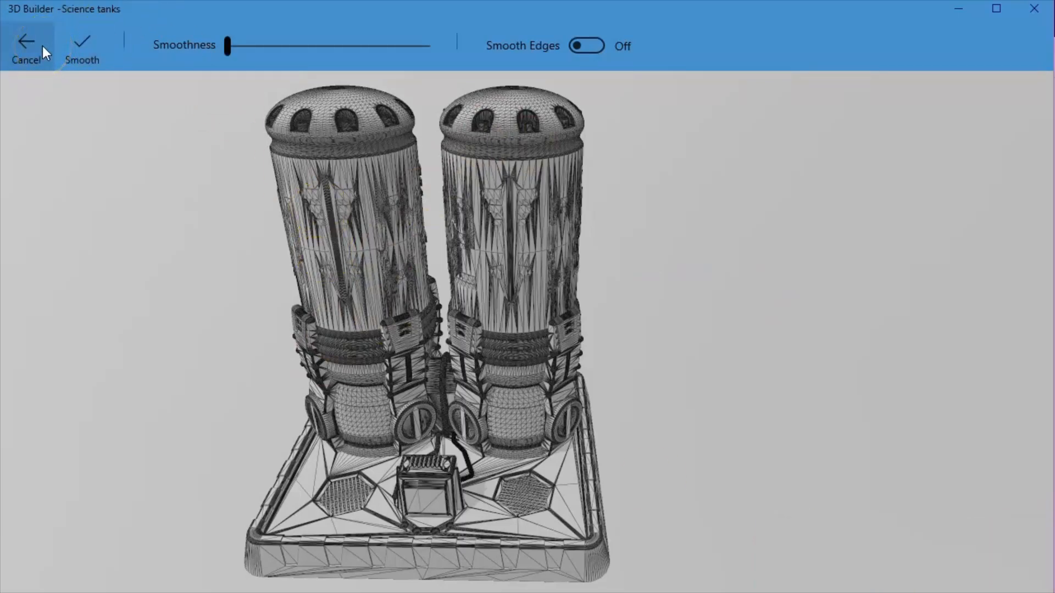
{"action": "left_click", "coordinate": [481, 58]}
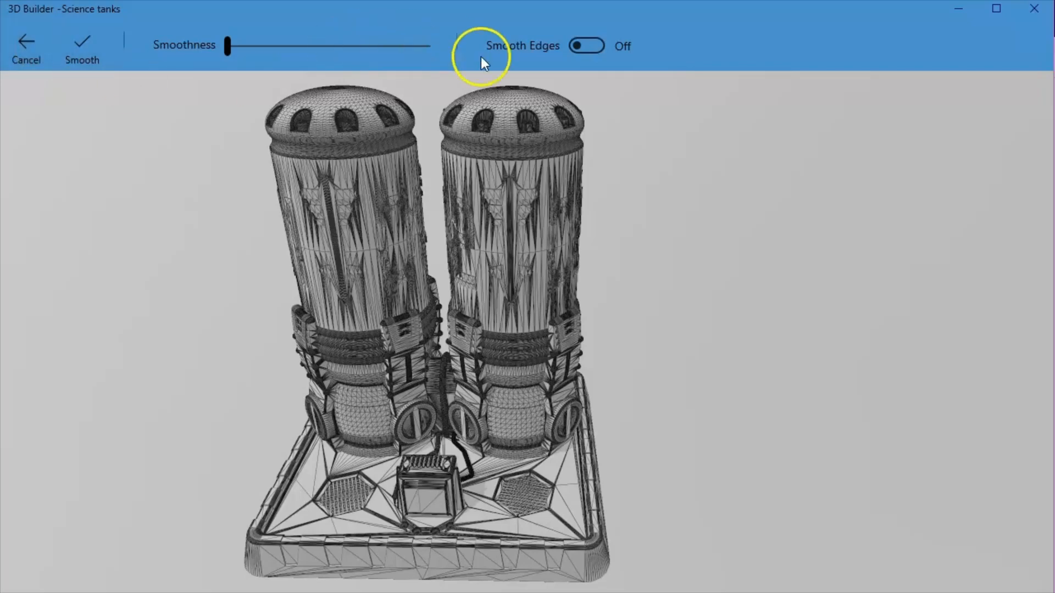
{"action": "left_click", "coordinate": [584, 46]}
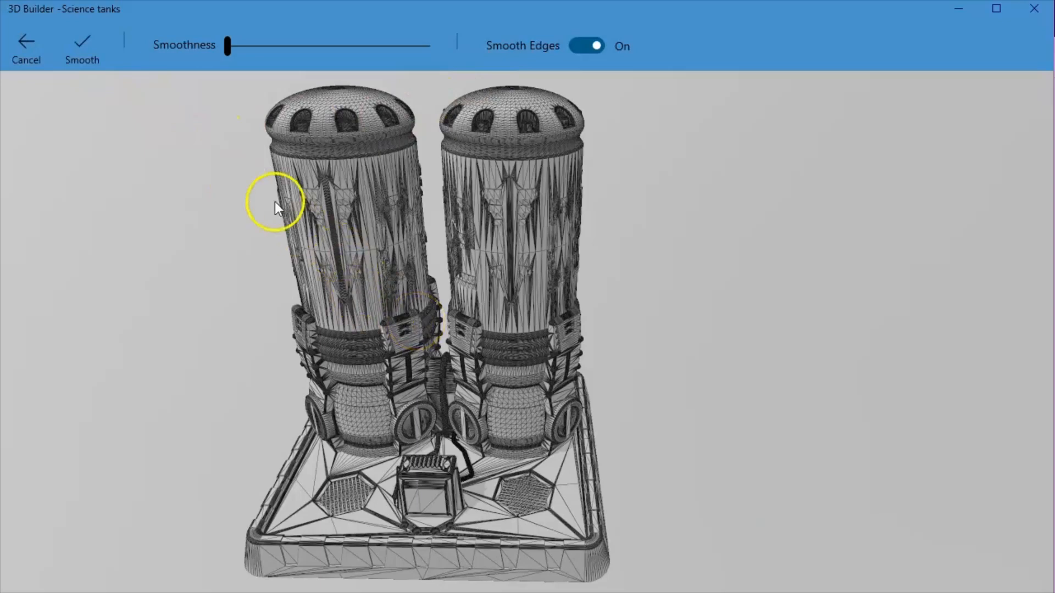
{"action": "left_click", "coordinate": [53, 68]}
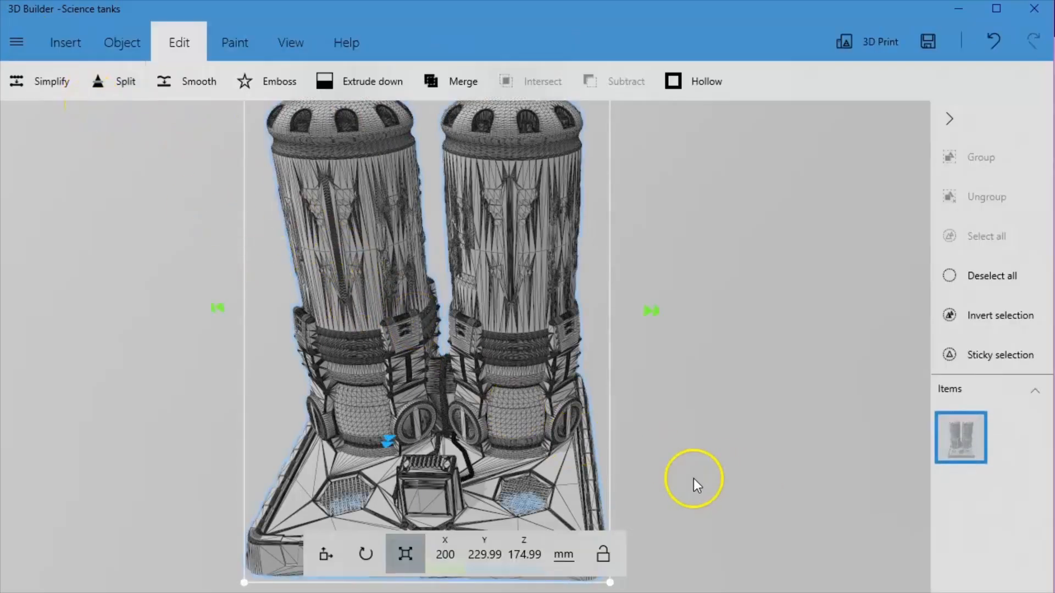
- Start splitting the tanks and place the cutting plane diagonally through them, pitched about 65 degrees and offset about -24.4 mm
{"action": "right_click_drag", "start_coordinate": [693, 479], "coordinate": [721, 492]}
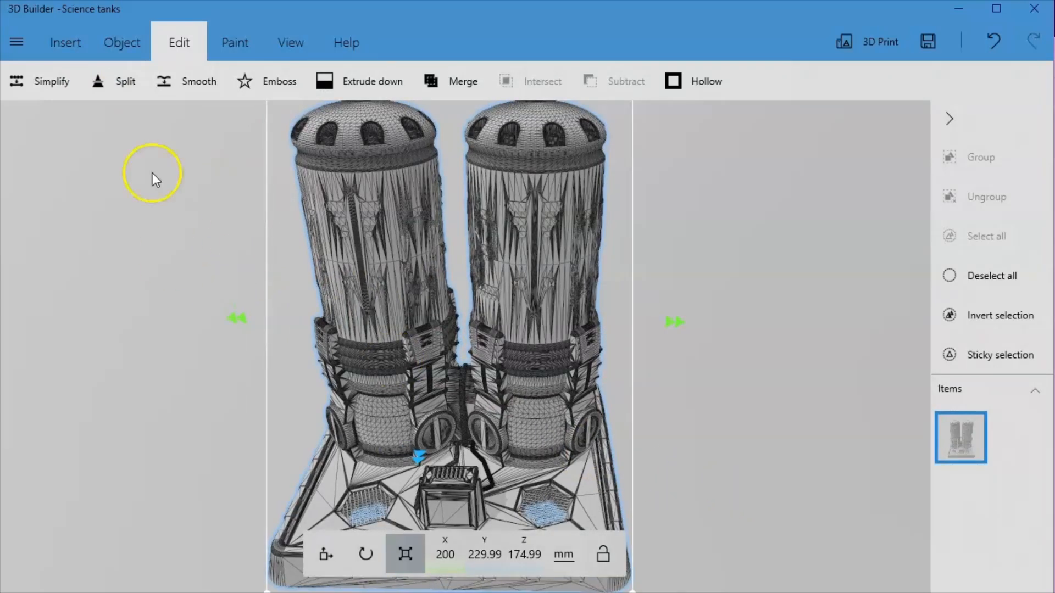
{"action": "left_click", "coordinate": [117, 81]}
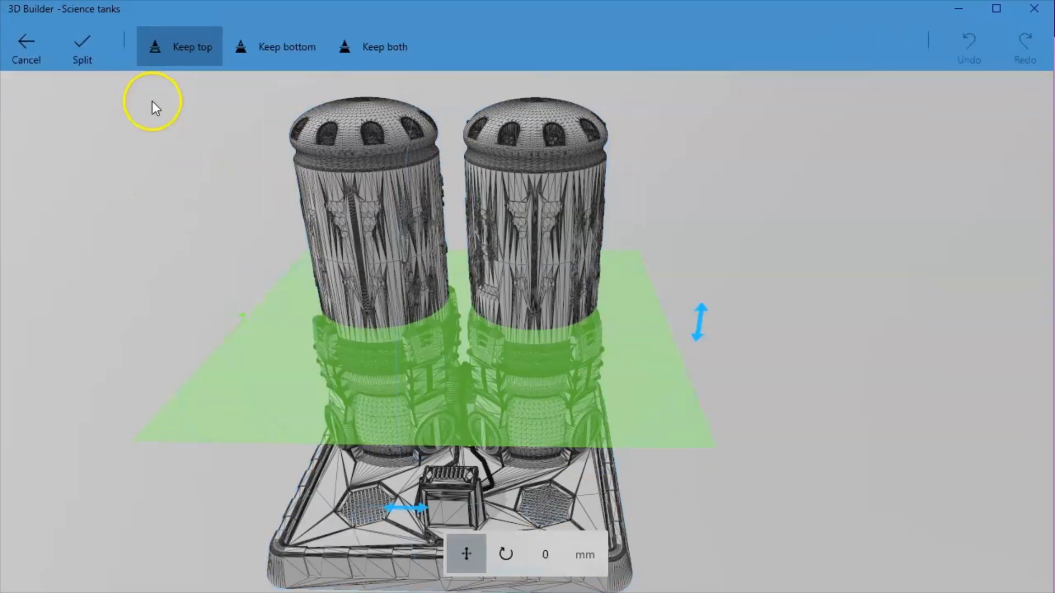
{"action": "left_click_drag", "start_coordinate": [839, 468], "coordinate": [780, 521]}
{"action": "left_click_drag", "start_coordinate": [598, 405], "coordinate": [599, 352]}
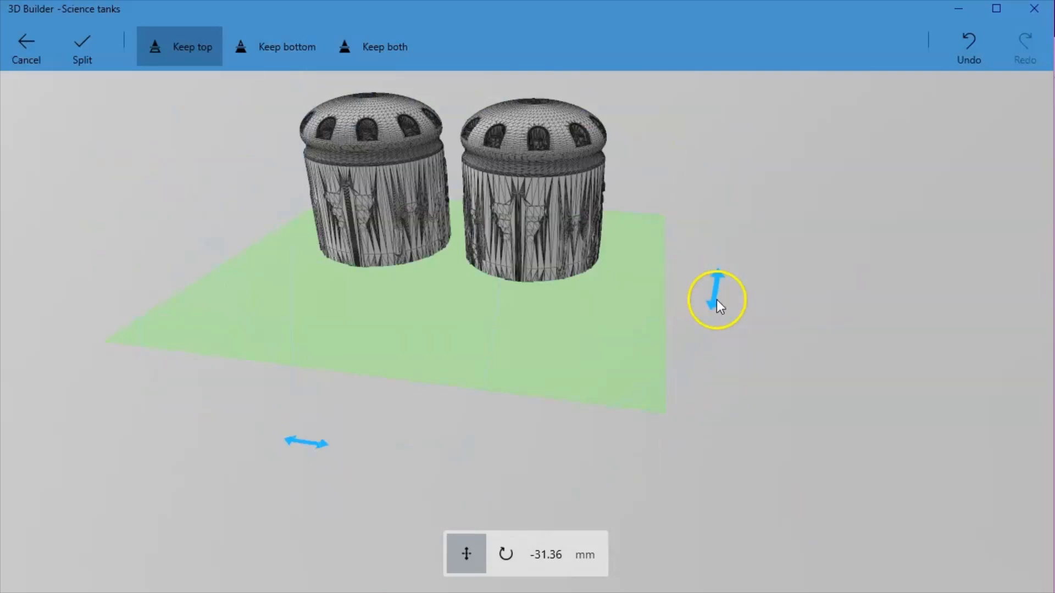
{"action": "left_click_drag", "start_coordinate": [714, 296], "coordinate": [393, 434]}
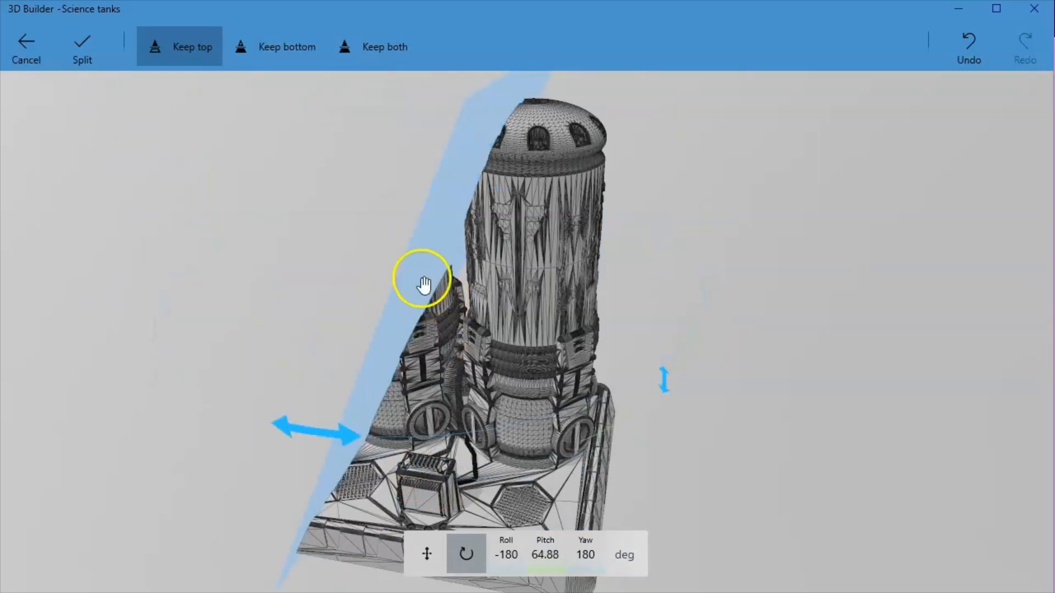
{"action": "left_click_drag", "start_coordinate": [419, 282], "coordinate": [437, 306]}
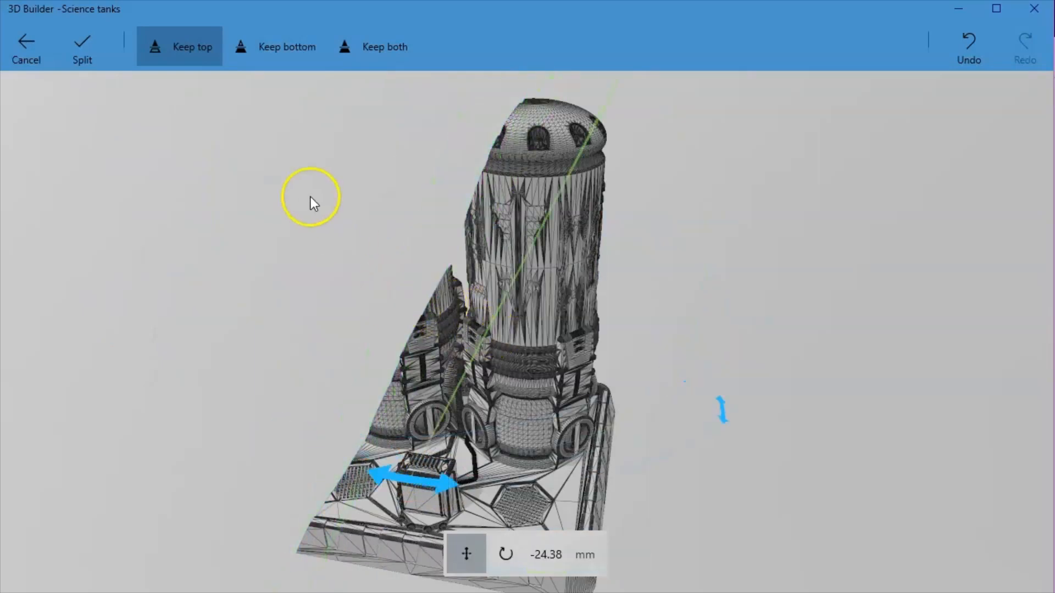
- Preview keeping only the bottom part, switch to keeping both parts, and apply the split
{"action": "left_click", "coordinate": [296, 49]}
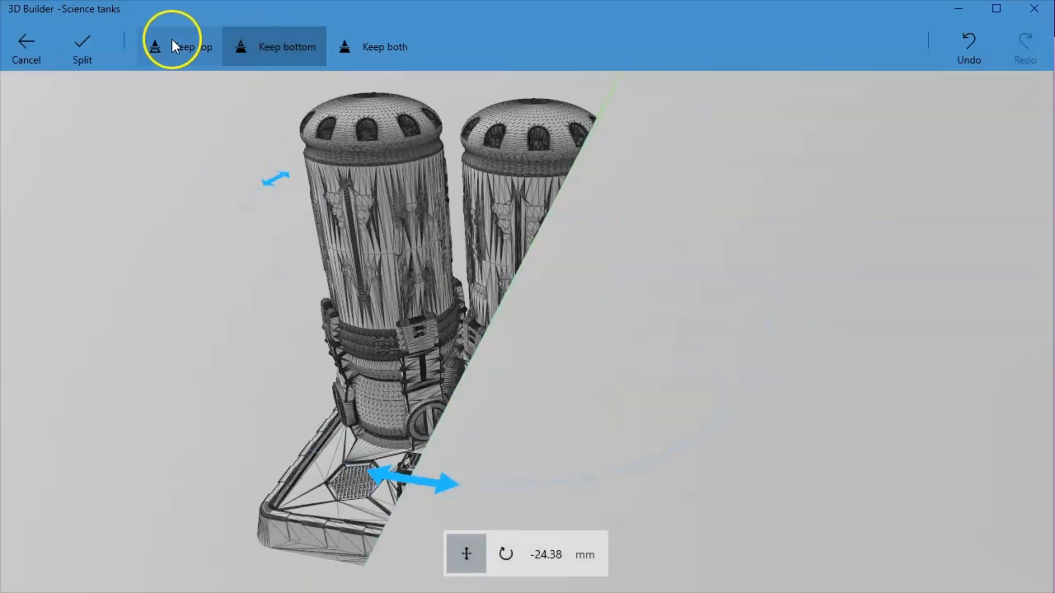
{"action": "left_click", "coordinate": [350, 47]}
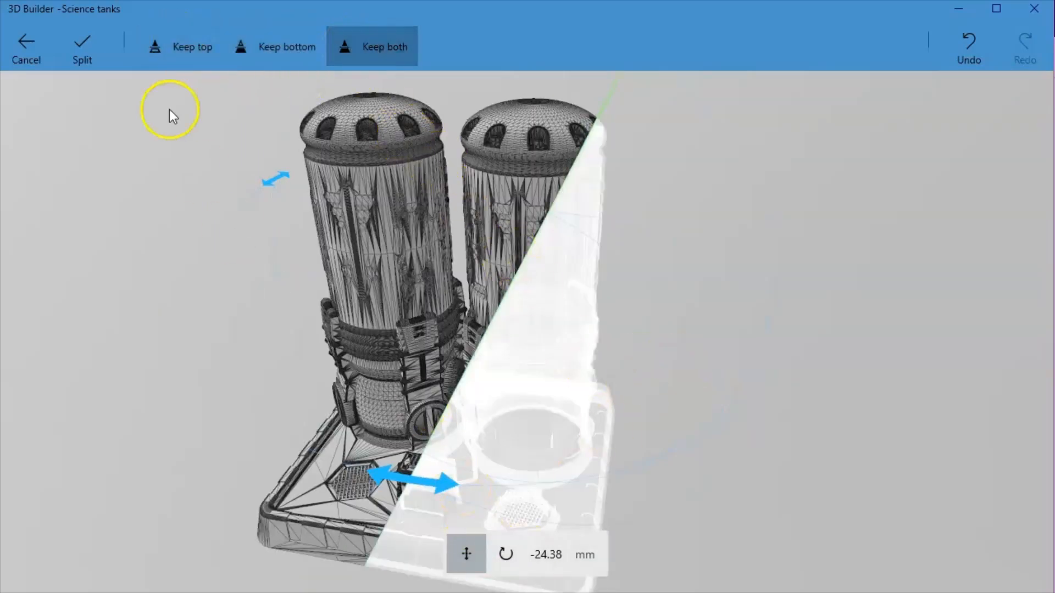
{"action": "left_click", "coordinate": [94, 47]}
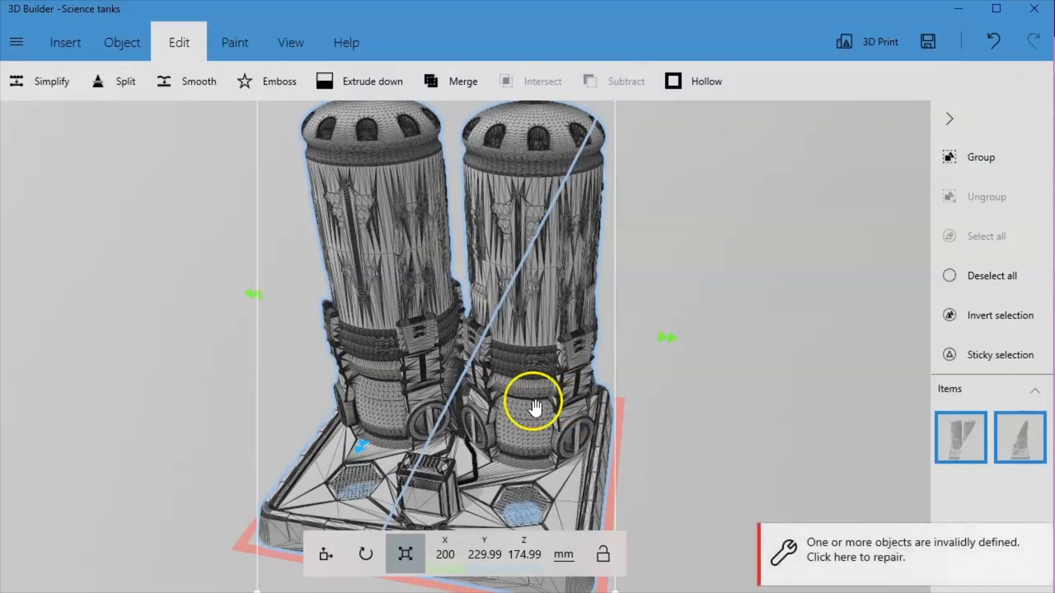
- Move the larger split piece away to about X -109 and Y -22 mm, and inspect the cut faces
{"action": "left_click", "coordinate": [327, 539]}
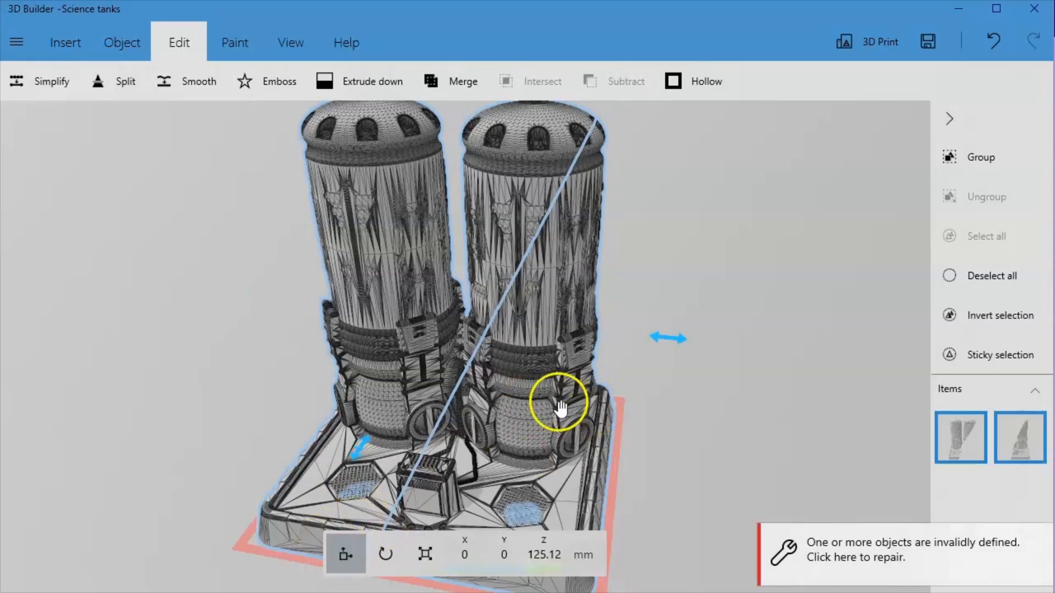
{"action": "left_click_drag", "start_coordinate": [563, 409], "coordinate": [513, 403]}
{"action": "left_click", "coordinate": [433, 290]}
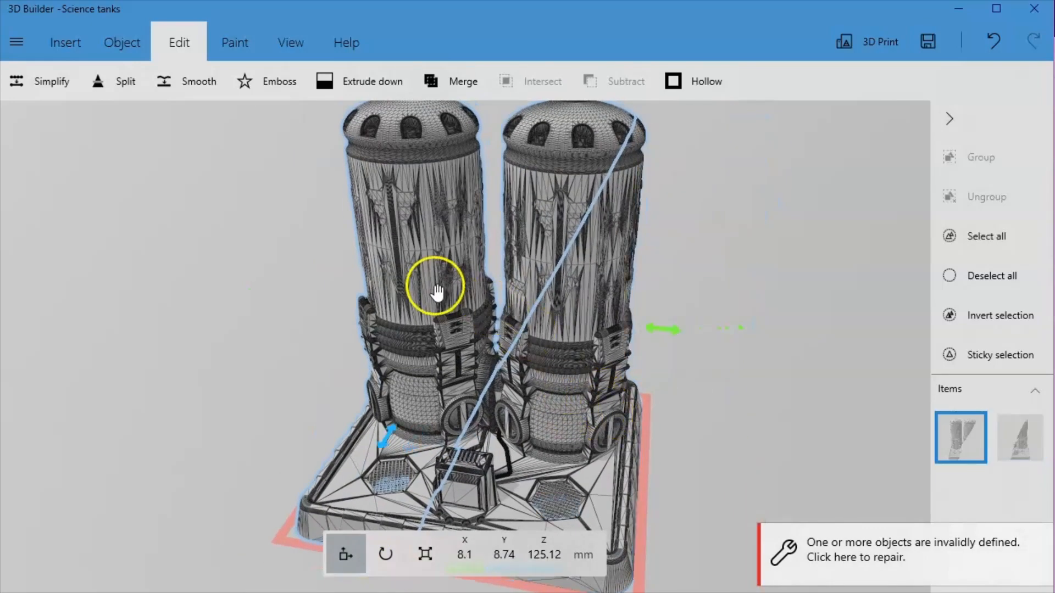
{"action": "left_click_drag", "start_coordinate": [421, 299], "coordinate": [196, 296]}
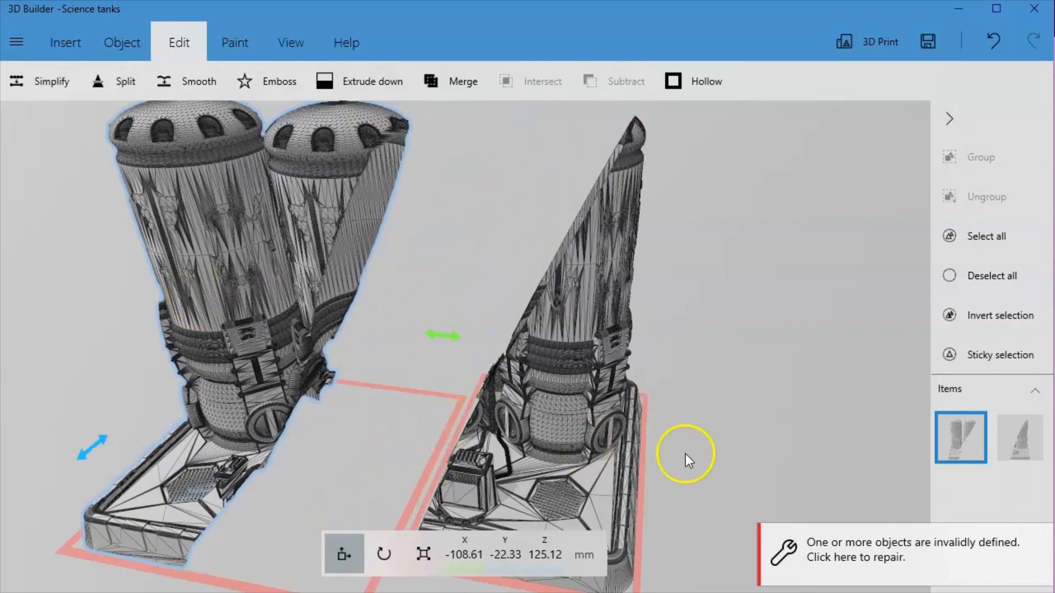
{"action": "left_click_drag", "start_coordinate": [780, 488], "coordinate": [747, 467]}
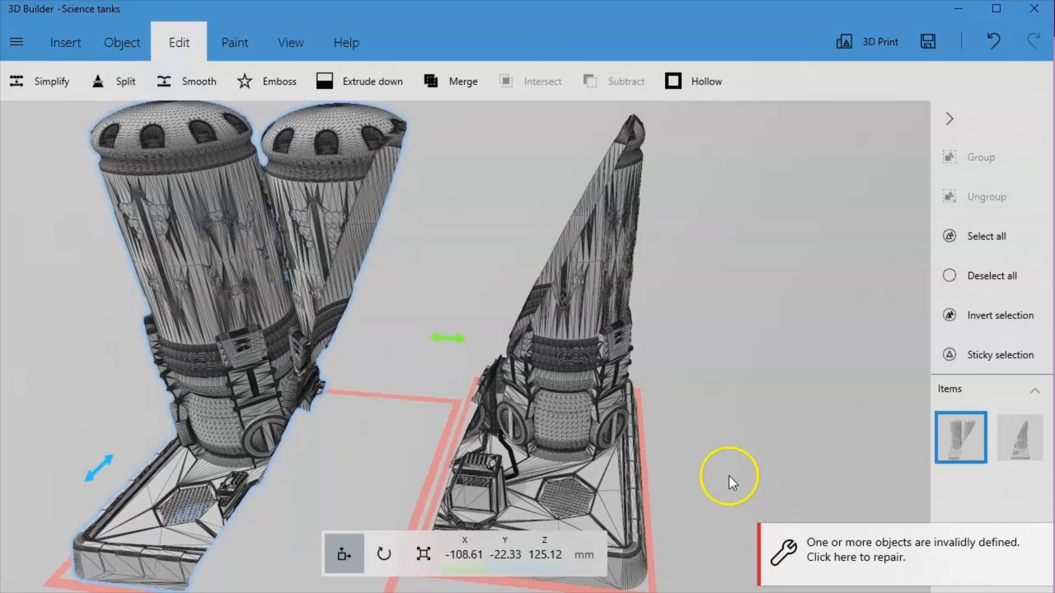
{"action": "left_click_drag", "start_coordinate": [687, 401], "coordinate": [825, 427]}
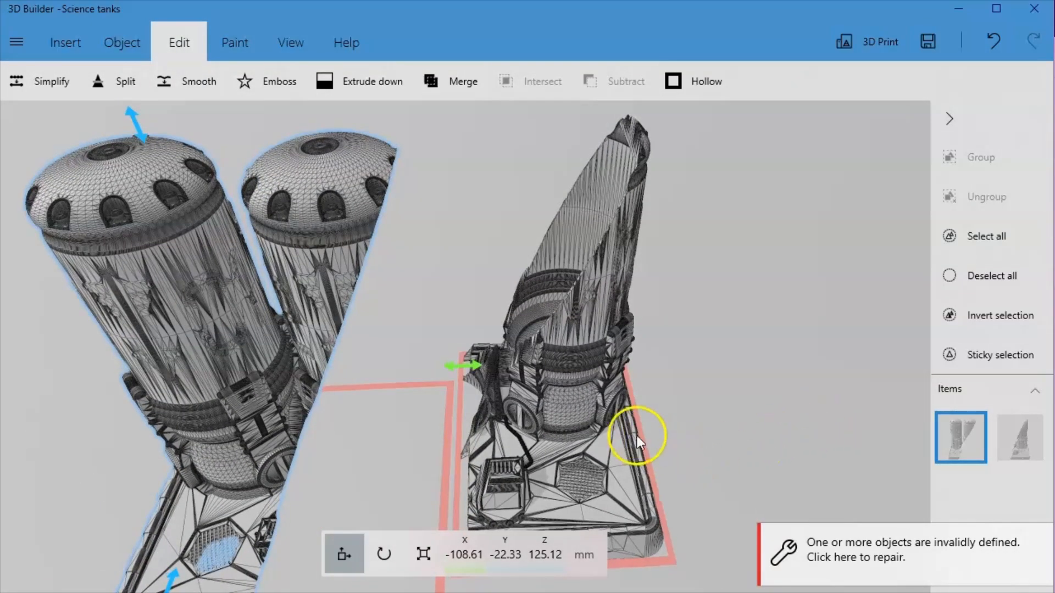
- Undo the moves of the pieces and the split itself
{"action": "key", "text": "ctrl+z"}
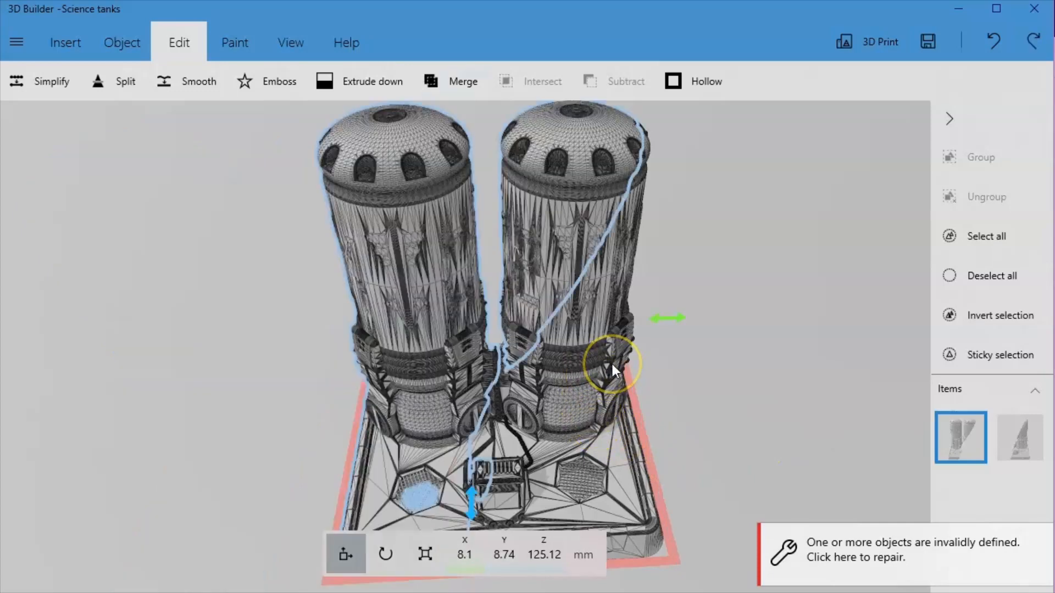
{"action": "key", "text": "ctrl+z"}
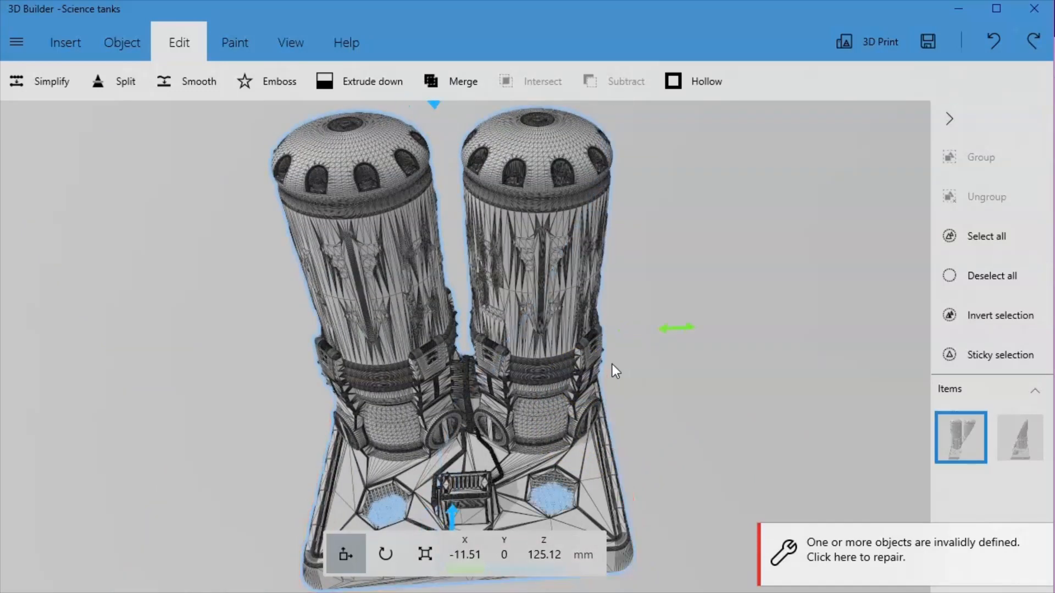
{"action": "left_click_drag", "start_coordinate": [694, 437], "coordinate": [700, 401]}
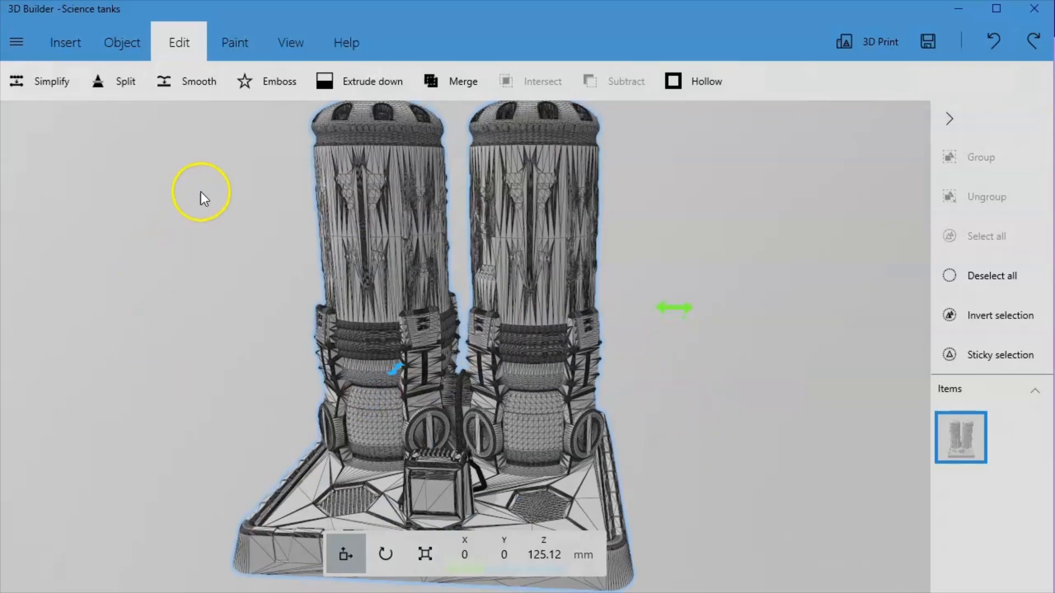
- Examine the underside of the tanks' base and the interiors of both cylinders
{"action": "left_click_drag", "start_coordinate": [718, 377], "coordinate": [748, 467]}
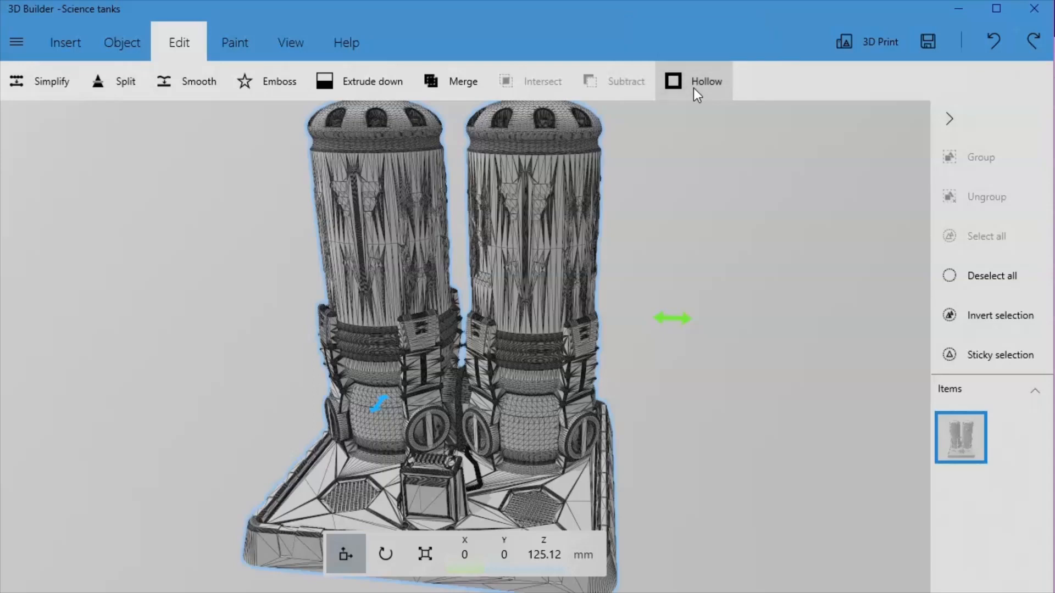
{"action": "left_click", "coordinate": [786, 315]}
{"action": "left_click_drag", "start_coordinate": [749, 483], "coordinate": [725, 228]}
{"action": "scroll", "coordinate": [549, 420], "scroll_direction": "up", "scroll_amount": 5}
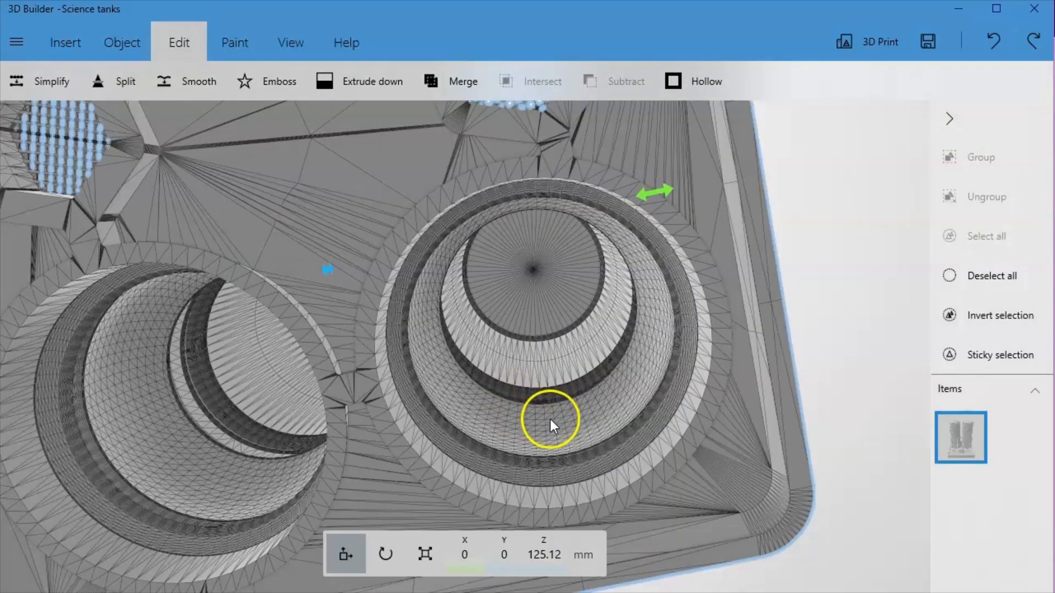
{"action": "scroll", "coordinate": [549, 419], "scroll_direction": "down", "scroll_amount": 5}
{"action": "left_click_drag", "start_coordinate": [640, 255], "coordinate": [700, 530]}
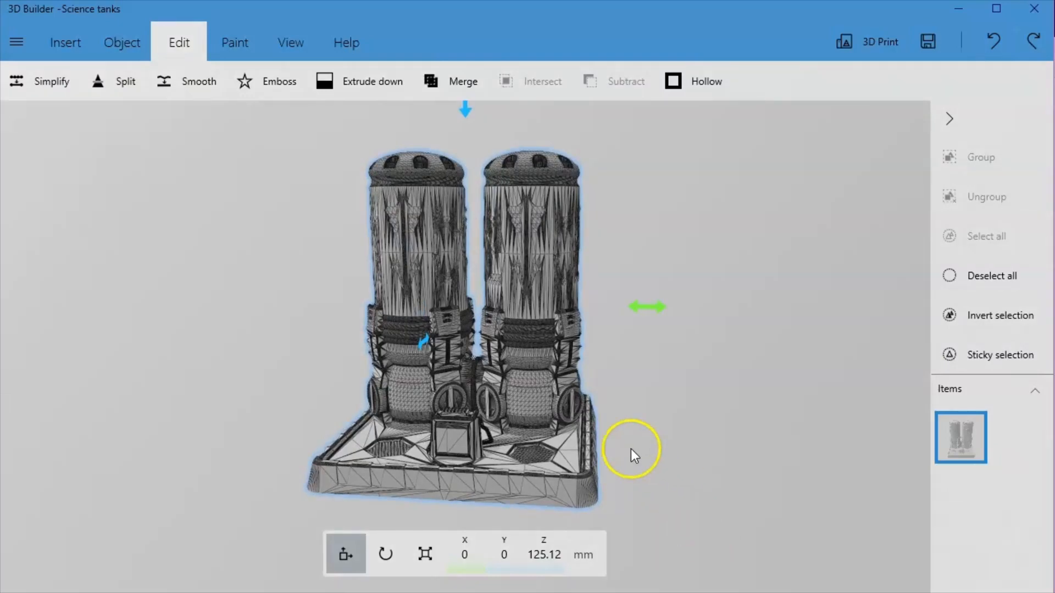
{"action": "left_click_drag", "start_coordinate": [713, 460], "coordinate": [641, 420]}
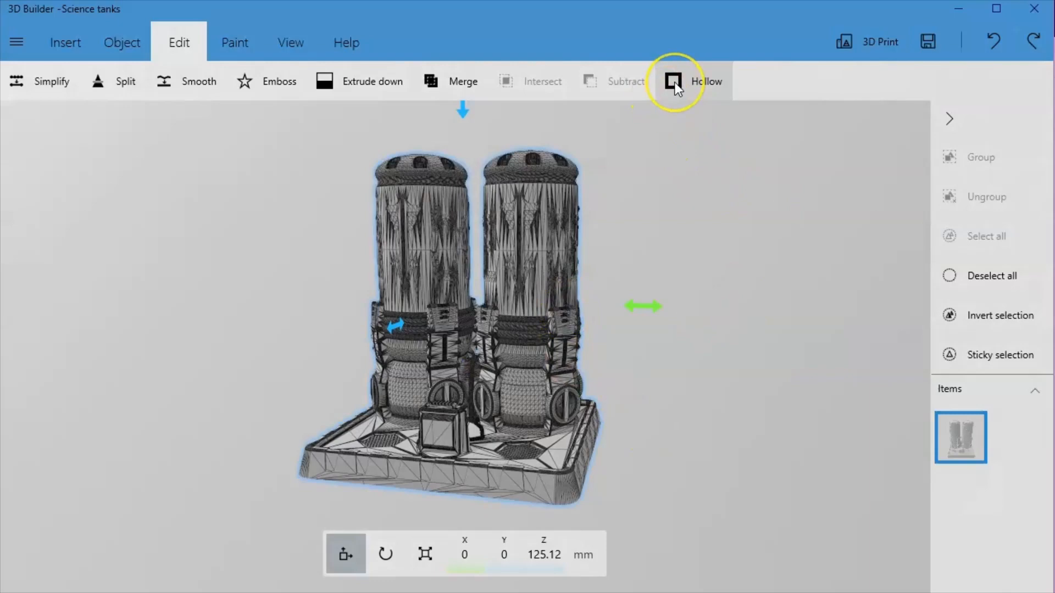
{"action": "left_click_drag", "start_coordinate": [676, 374], "coordinate": [642, 283]}
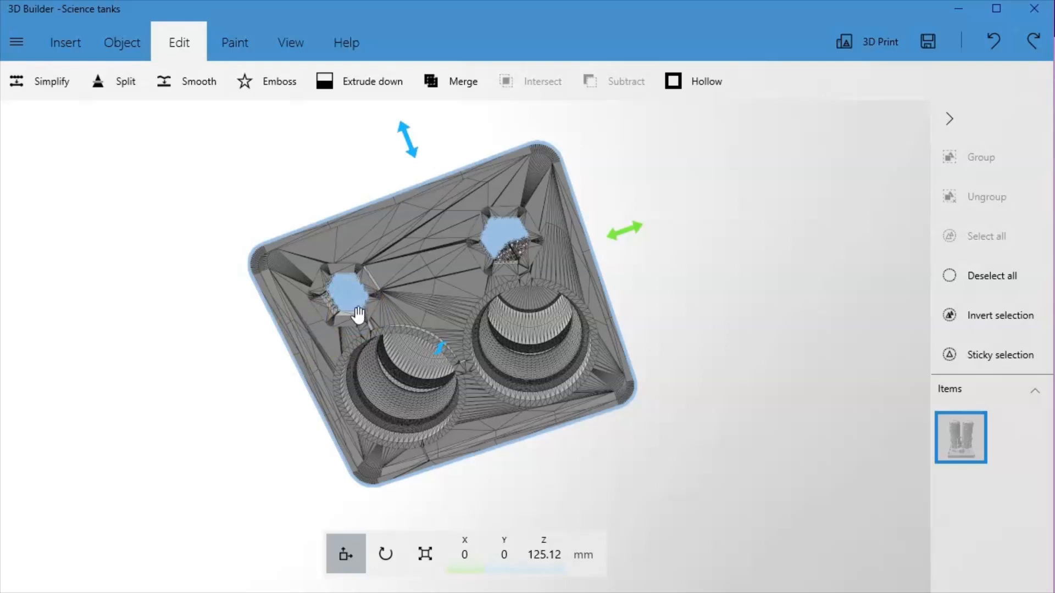
- Try hollowing the tanks with a minimal wall thickness of 1.5 mm, then abort the processing and cancel the operation
{"action": "left_click", "coordinate": [704, 76]}
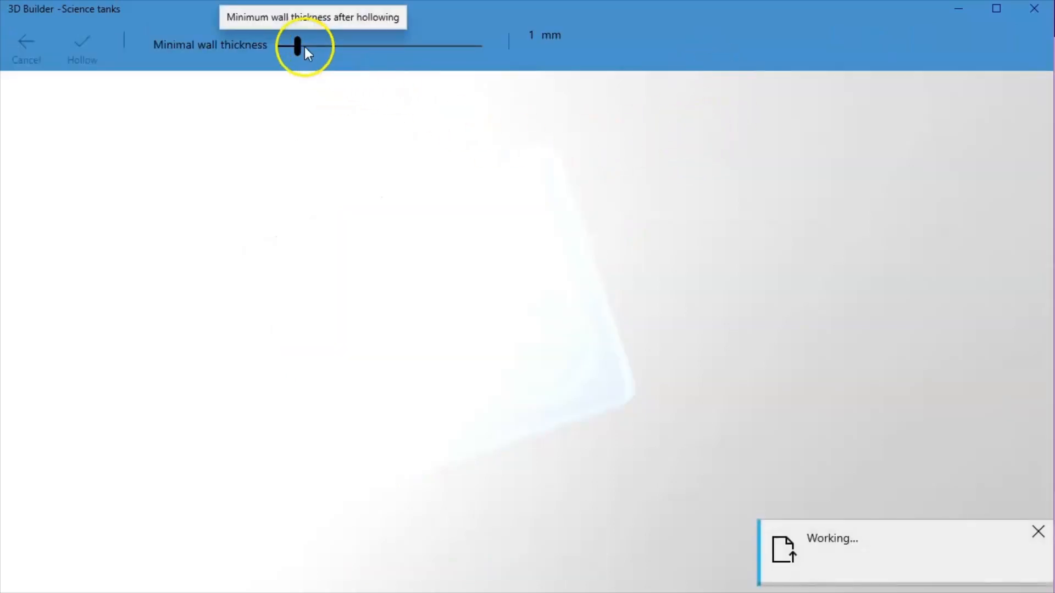
{"action": "mouse_move", "coordinate": [298, 44]}
{"action": "left_mouse_down"}
{"action": "mouse_move", "coordinate": [464, 67]}
{"action": "mouse_move", "coordinate": [308, 48]}
{"action": "left_mouse_up"}
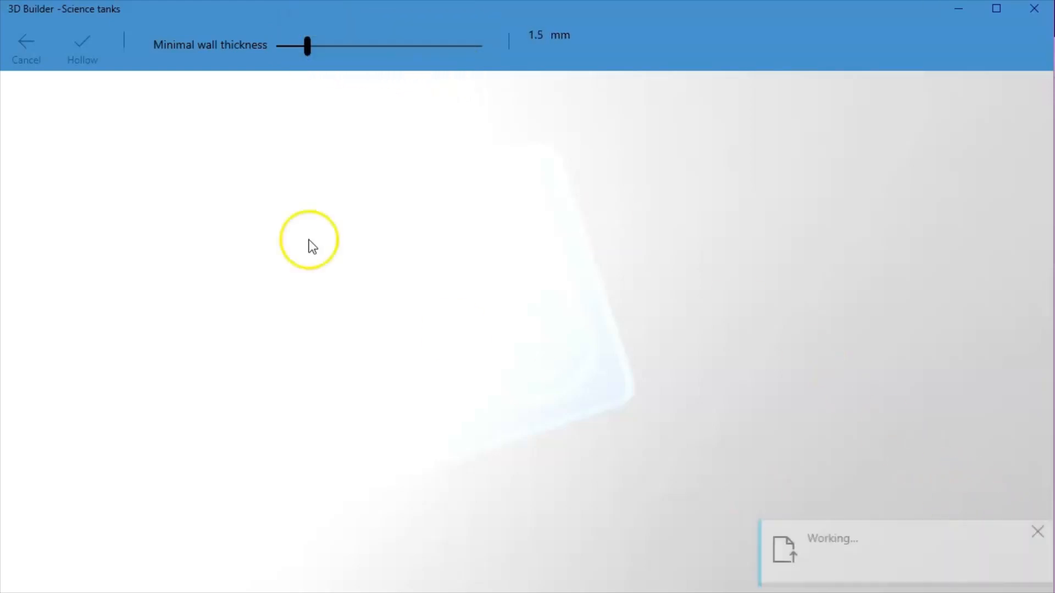
{"action": "left_click", "coordinate": [1037, 531]}
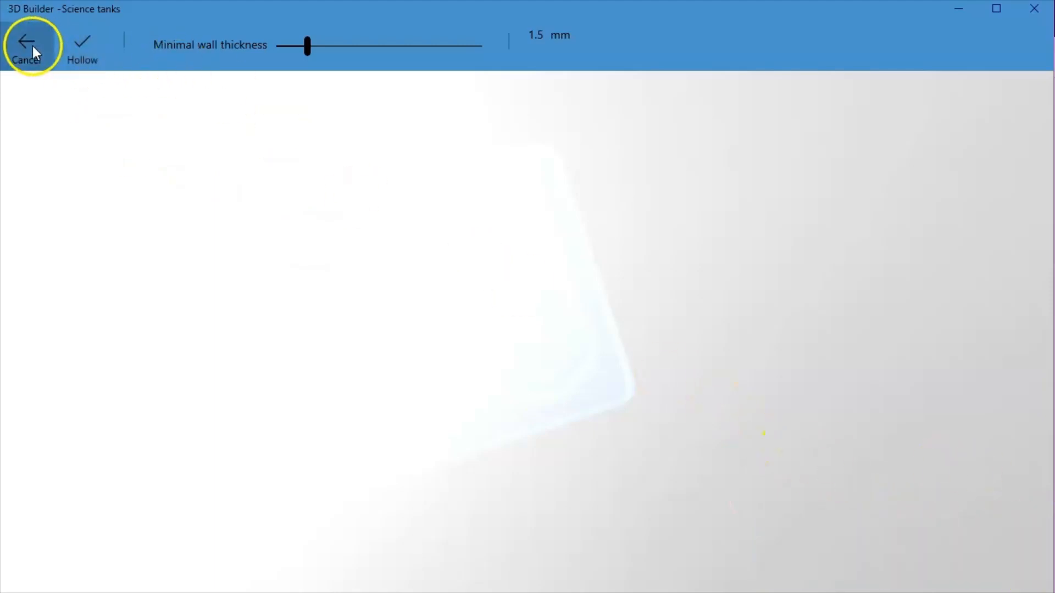
{"action": "left_click", "coordinate": [31, 45]}
- Inspect the tanks from the front, then look closely into the cylinder cavities from below once more
{"action": "left_click_drag", "start_coordinate": [350, 194], "coordinate": [401, 410]}
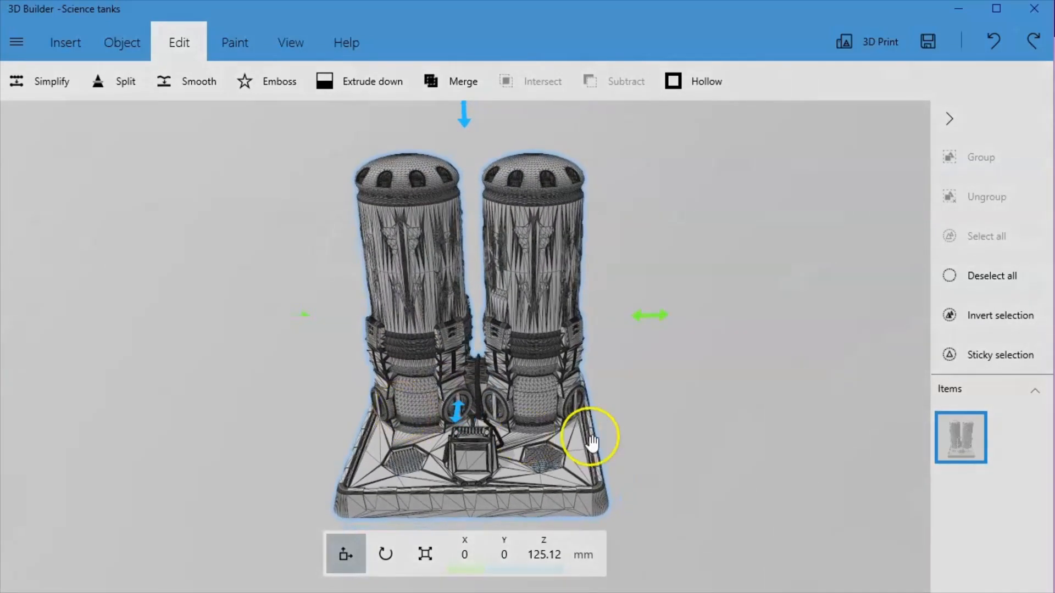
{"action": "mouse_move", "coordinate": [601, 431]}
{"action": "left_mouse_down"}
{"action": "mouse_move", "coordinate": [654, 427]}
{"action": "mouse_move", "coordinate": [614, 424]}
{"action": "left_mouse_up"}
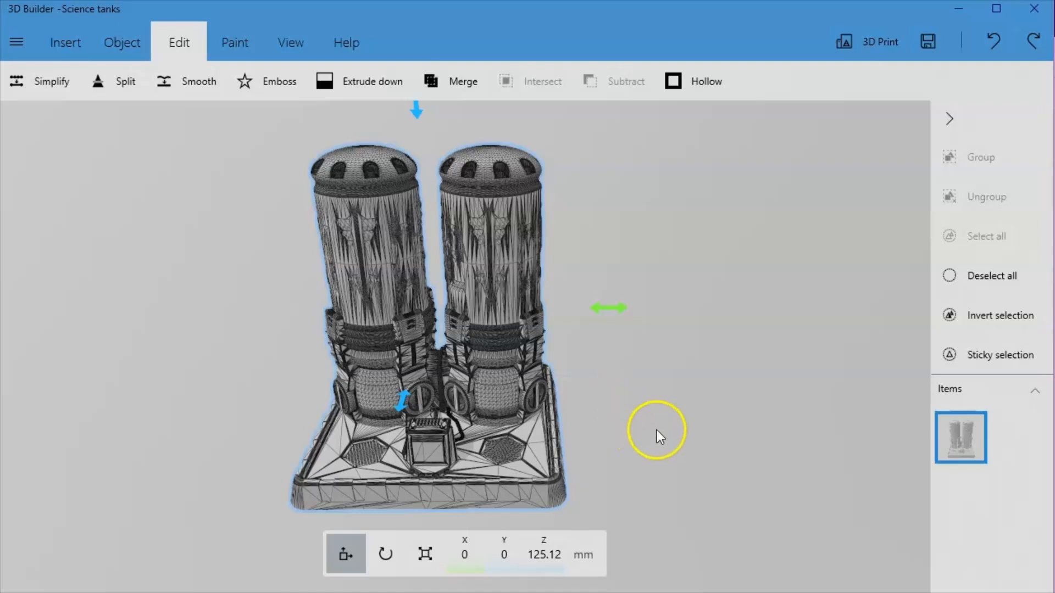
{"action": "left_click_drag", "start_coordinate": [654, 431], "coordinate": [589, 415]}
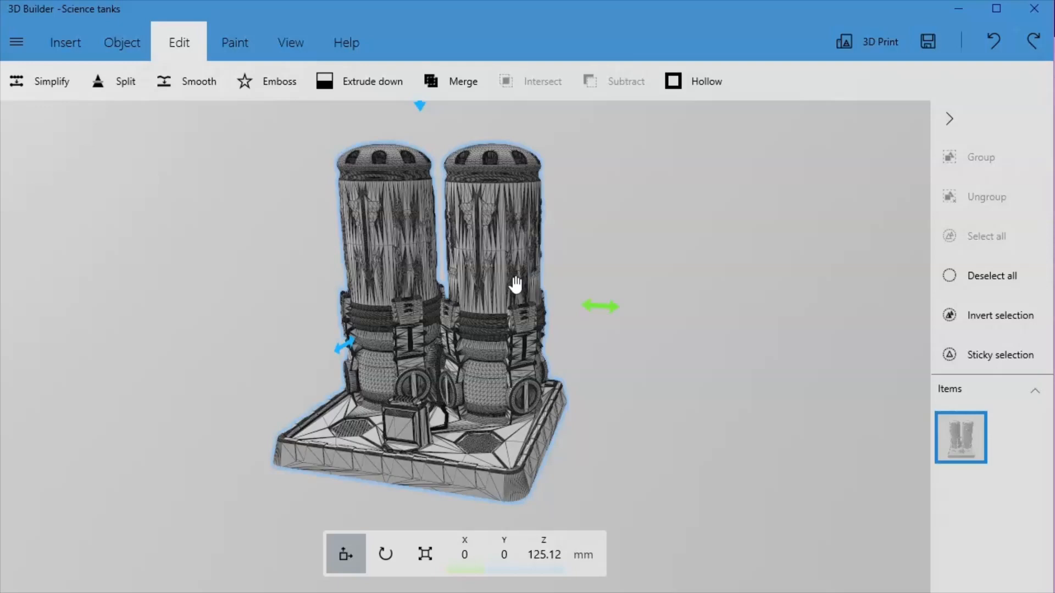
{"action": "left_click_drag", "start_coordinate": [723, 490], "coordinate": [717, 242]}
{"action": "scroll", "coordinate": [446, 323], "scroll_direction": "up", "scroll_amount": 5}
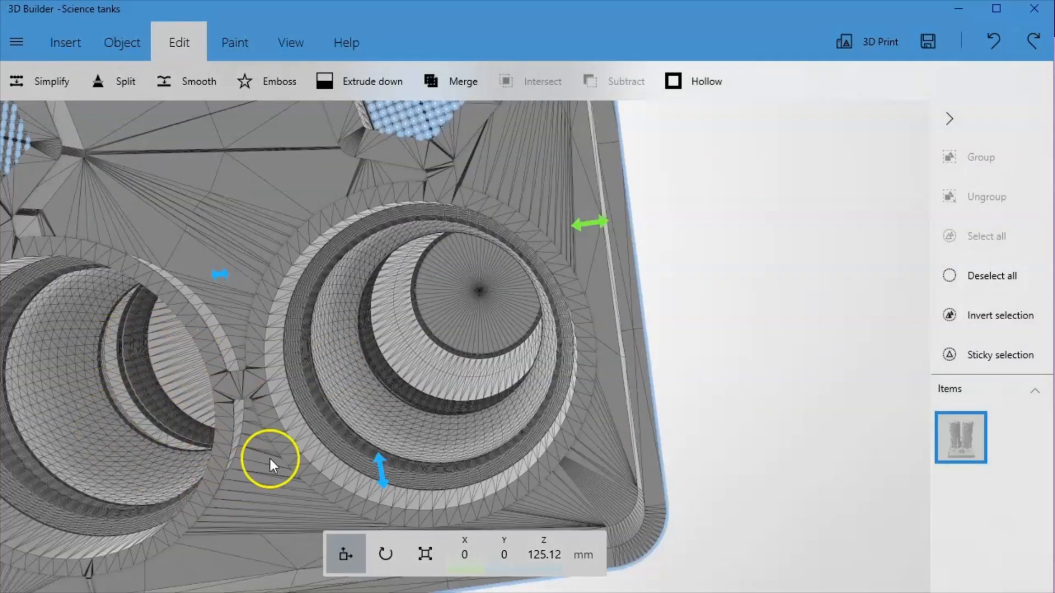
{"action": "scroll", "coordinate": [595, 280], "scroll_direction": "down", "scroll_amount": 5}
{"action": "left_click_drag", "start_coordinate": [511, 295], "coordinate": [648, 403]}
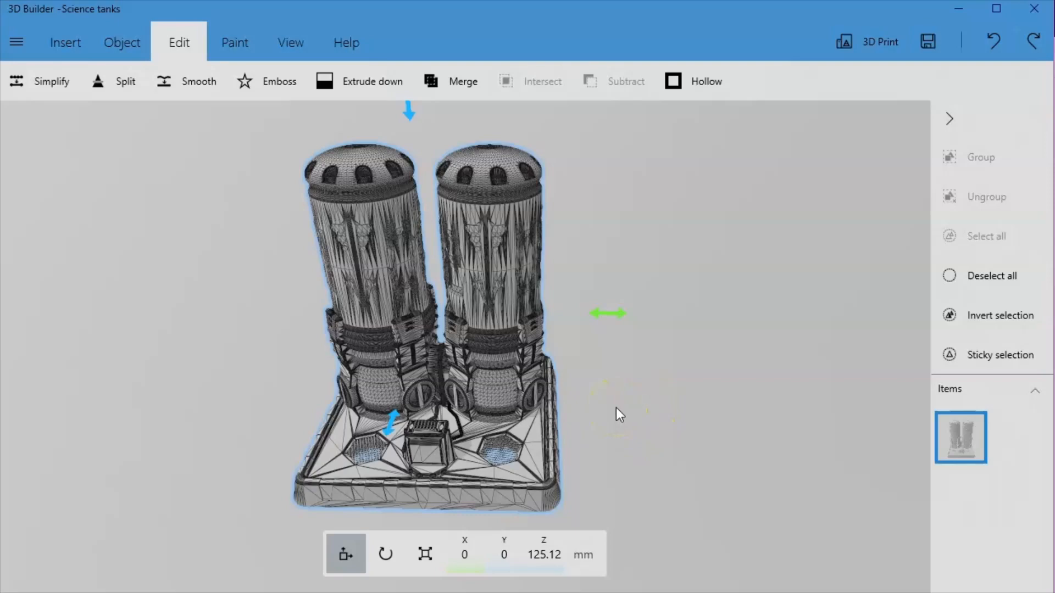
{"action": "left_click", "coordinate": [538, 341]}
{"action": "left_click", "coordinate": [714, 446]}
{"action": "left_click_drag", "start_coordinate": [662, 391], "coordinate": [591, 387]}
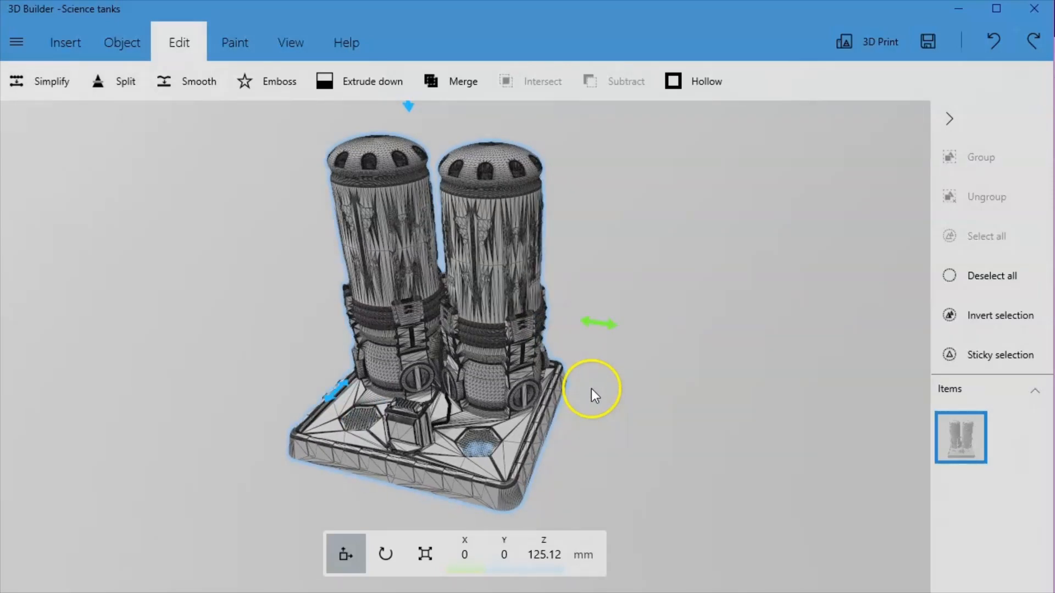
{"action": "left_click", "coordinate": [439, 271]}
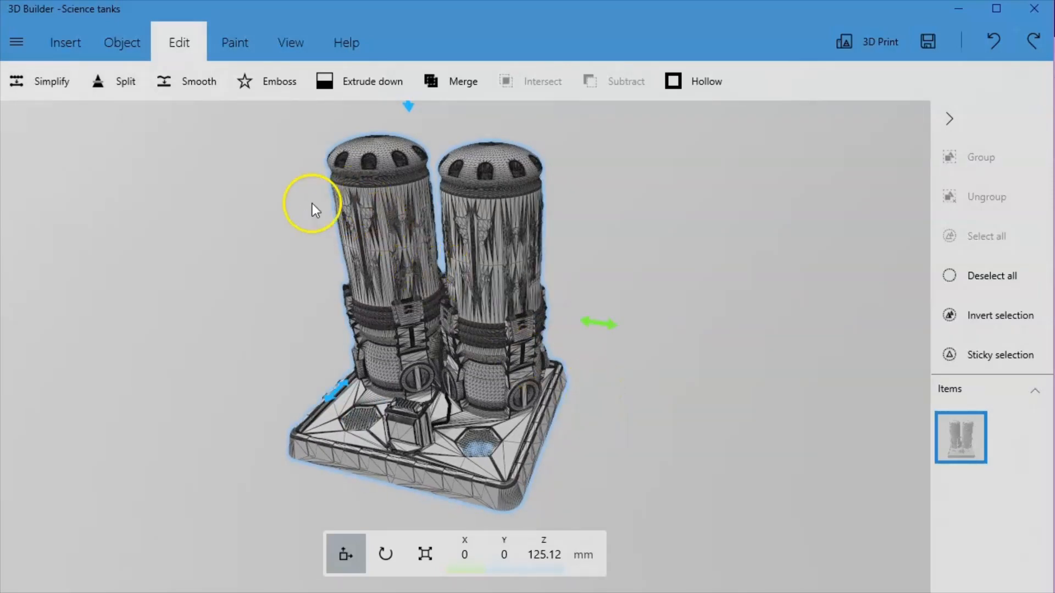
{"action": "left_click_drag", "start_coordinate": [236, 230], "coordinate": [176, 250]}
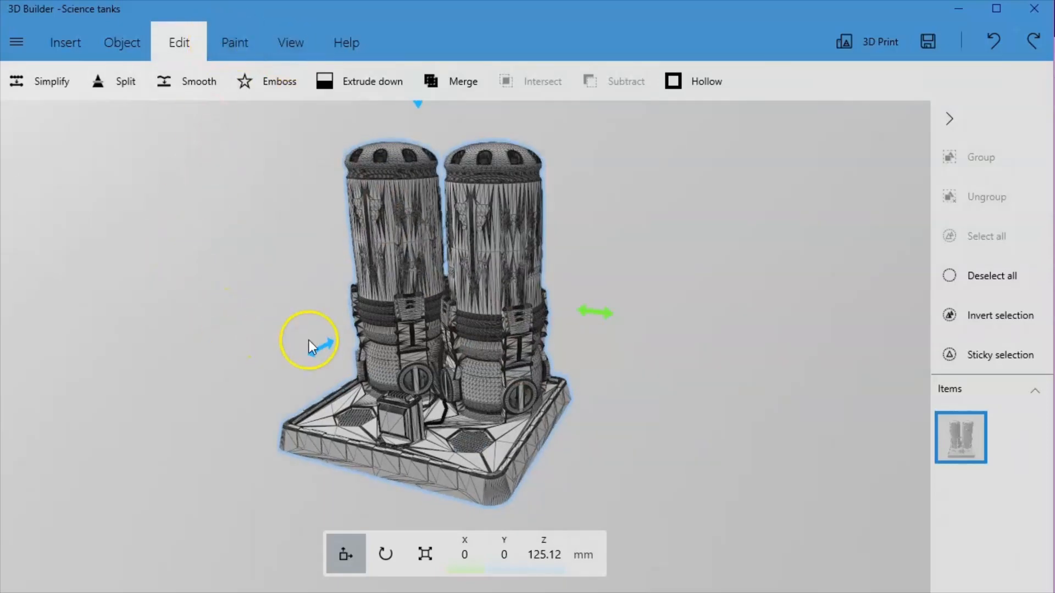
{"action": "left_click_drag", "start_coordinate": [309, 340], "coordinate": [699, 428]}
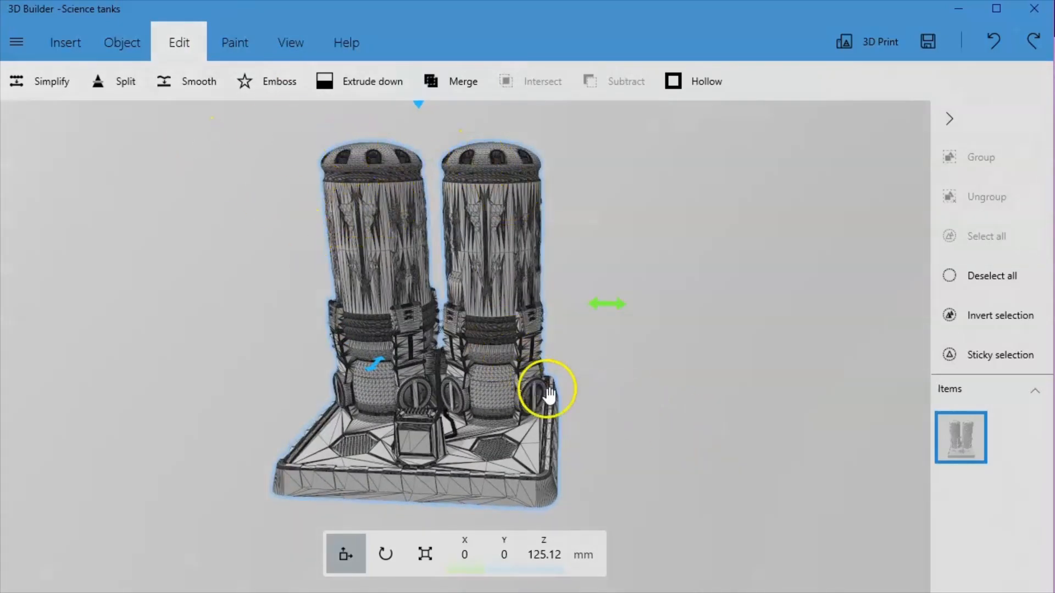
{"action": "mouse_move", "coordinate": [548, 394]}
{"action": "left_mouse_down"}
{"action": "mouse_move", "coordinate": [743, 443]}
{"action": "mouse_move", "coordinate": [714, 460]}
{"action": "mouse_move", "coordinate": [538, 378]}
{"action": "left_mouse_up"}
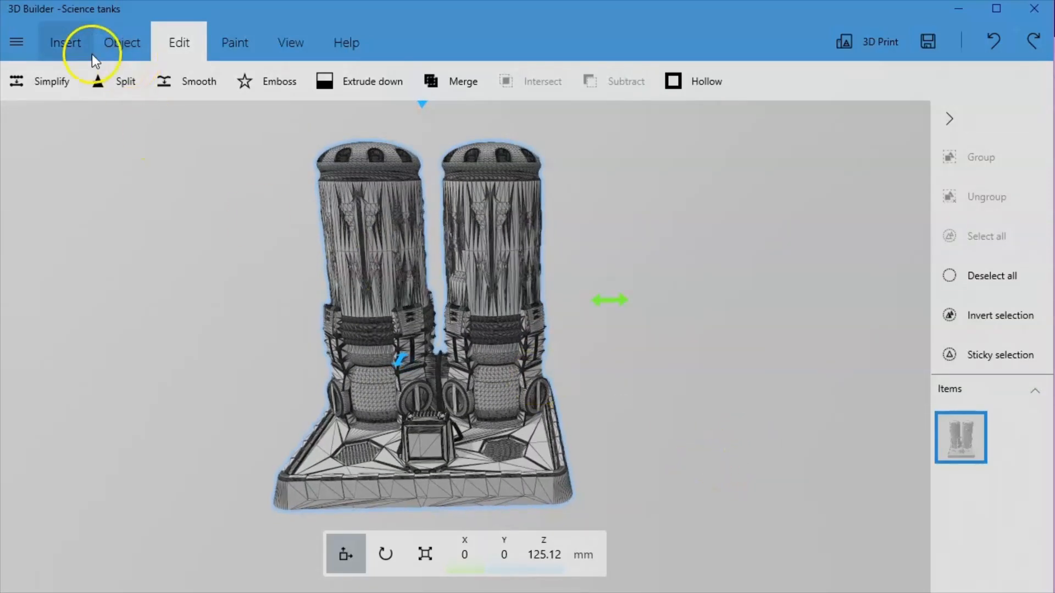
- Settle the tanks onto the build plane and save the model
{"action": "left_click", "coordinate": [121, 45]}
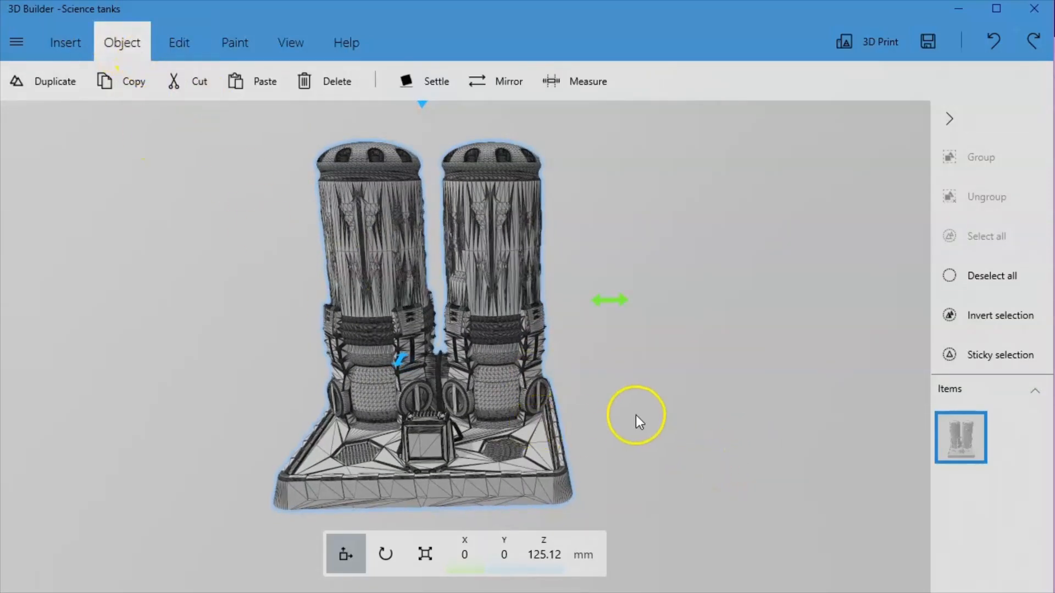
{"action": "left_click_drag", "start_coordinate": [636, 435], "coordinate": [569, 435]}
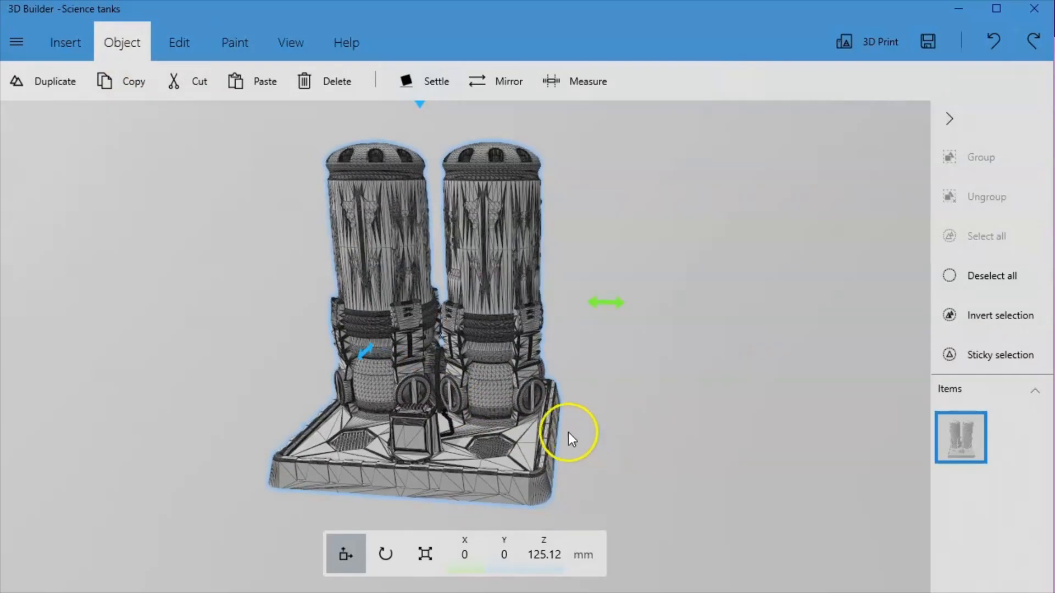
{"action": "left_click", "coordinate": [423, 91]}
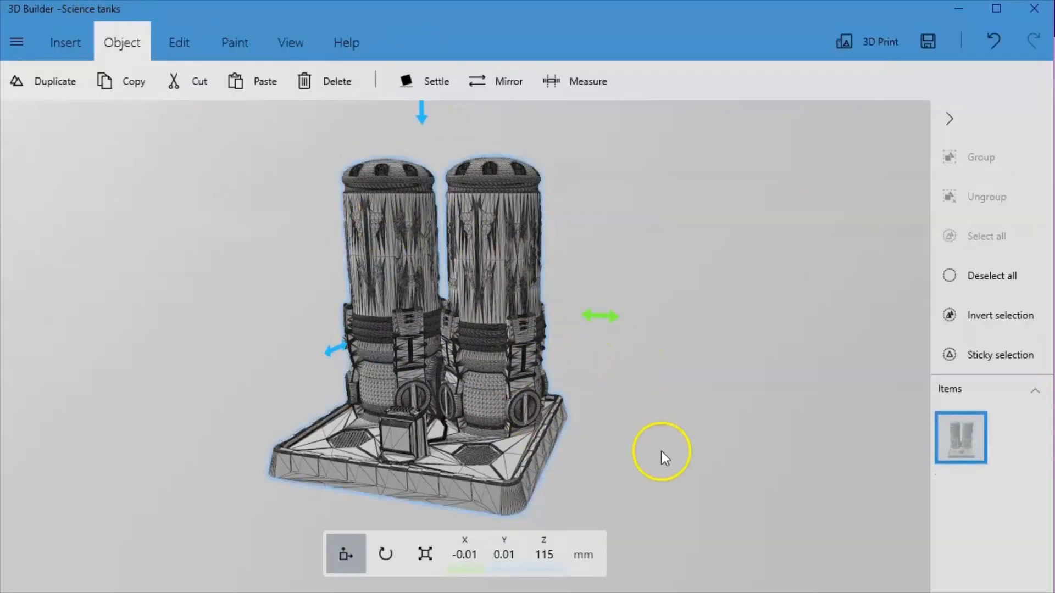
{"action": "left_click_drag", "start_coordinate": [662, 451], "coordinate": [731, 469]}
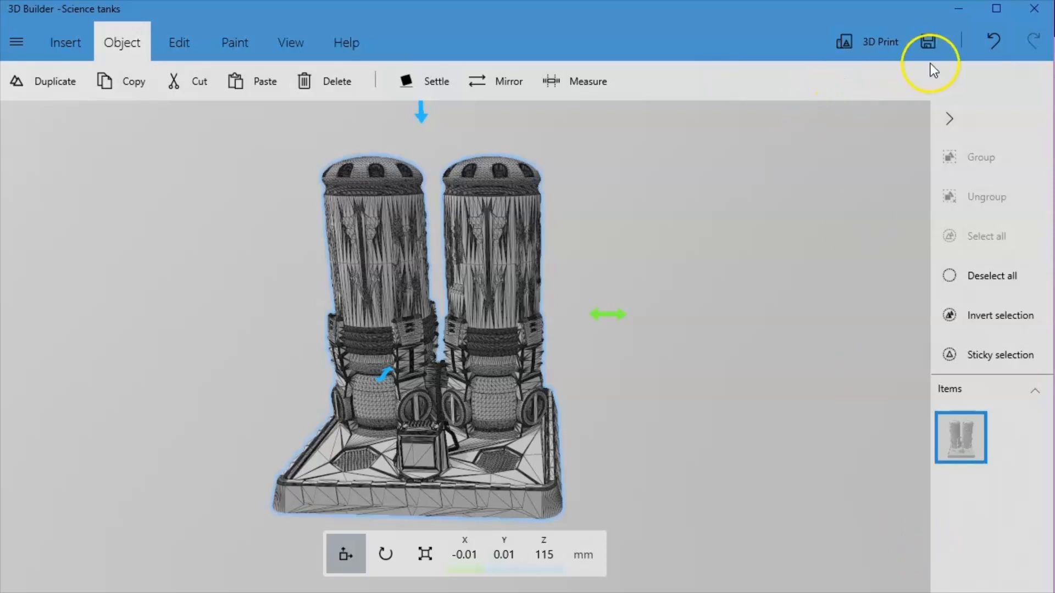
{"action": "left_click", "coordinate": [928, 43]}
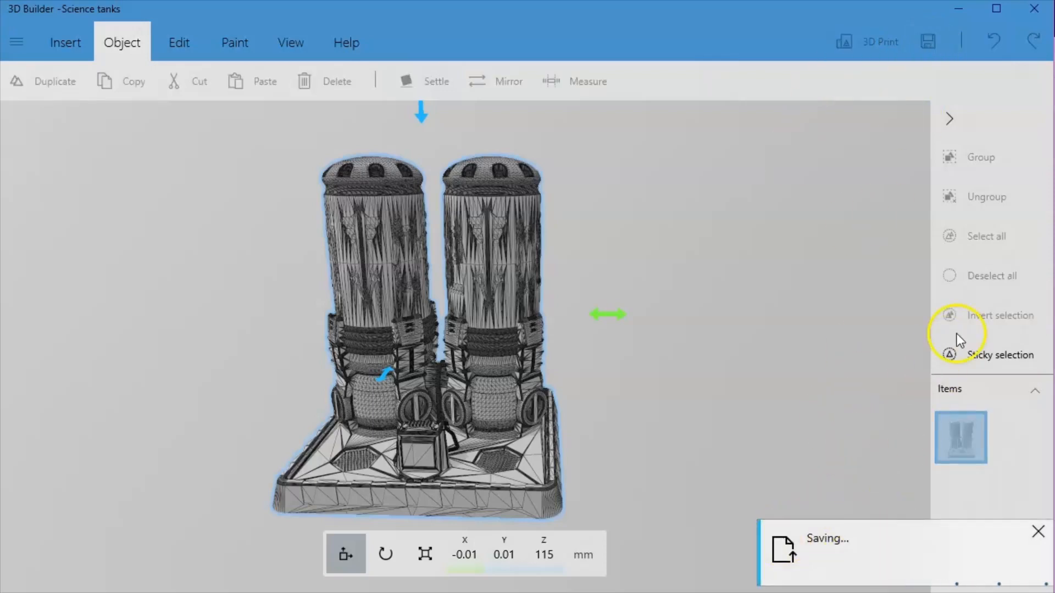
- Switch to Ultimaker Cura and examine Science tanks.stl on the Creality Ender-3 build plate from several angles
{"action": "left_click", "coordinate": [961, 15]}
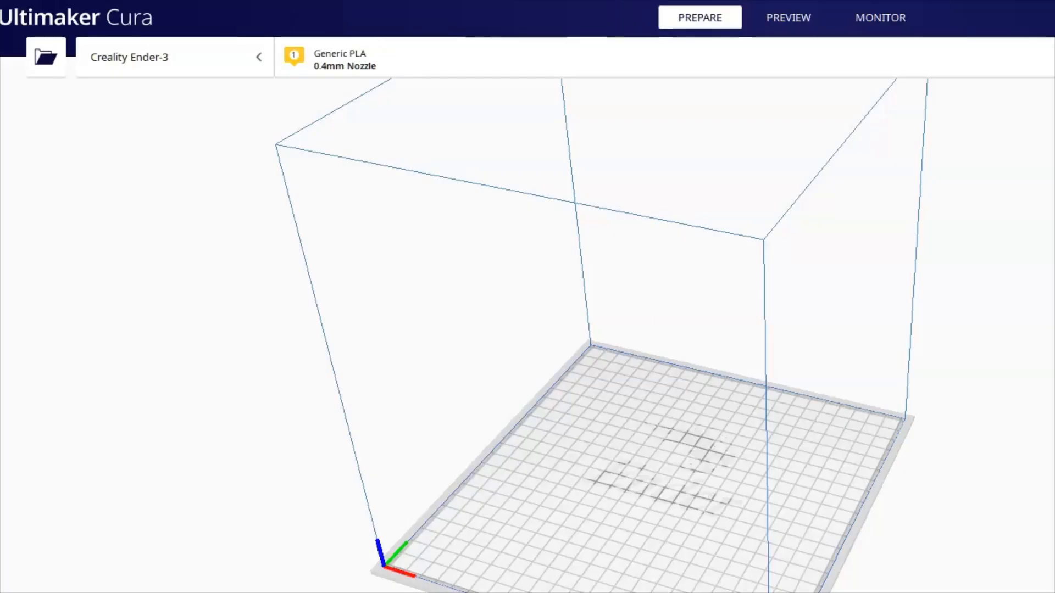
{"action": "left_click_drag", "start_coordinate": [694, 470], "coordinate": [637, 503]}
{"action": "right_click_drag", "start_coordinate": [881, 535], "coordinate": [866, 502]}
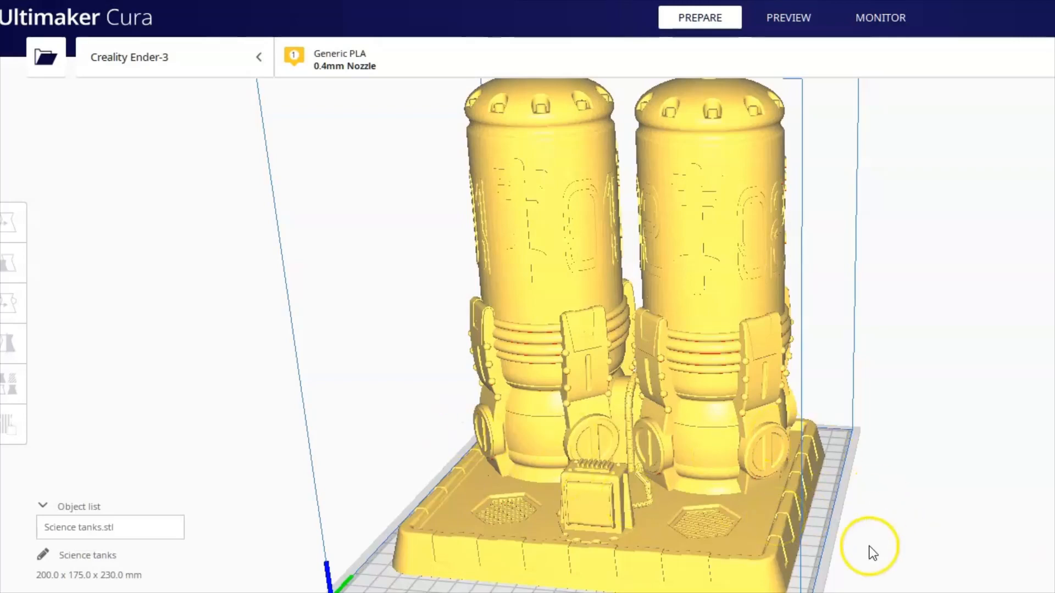
{"action": "right_click_drag", "start_coordinate": [869, 546], "coordinate": [783, 574]}
{"action": "left_click", "coordinate": [921, 319]}
{"action": "right_click_drag", "start_coordinate": [921, 320], "coordinate": [904, 394]}
{"action": "left_click", "coordinate": [1029, 511]}
{"action": "left_click", "coordinate": [920, 385]}
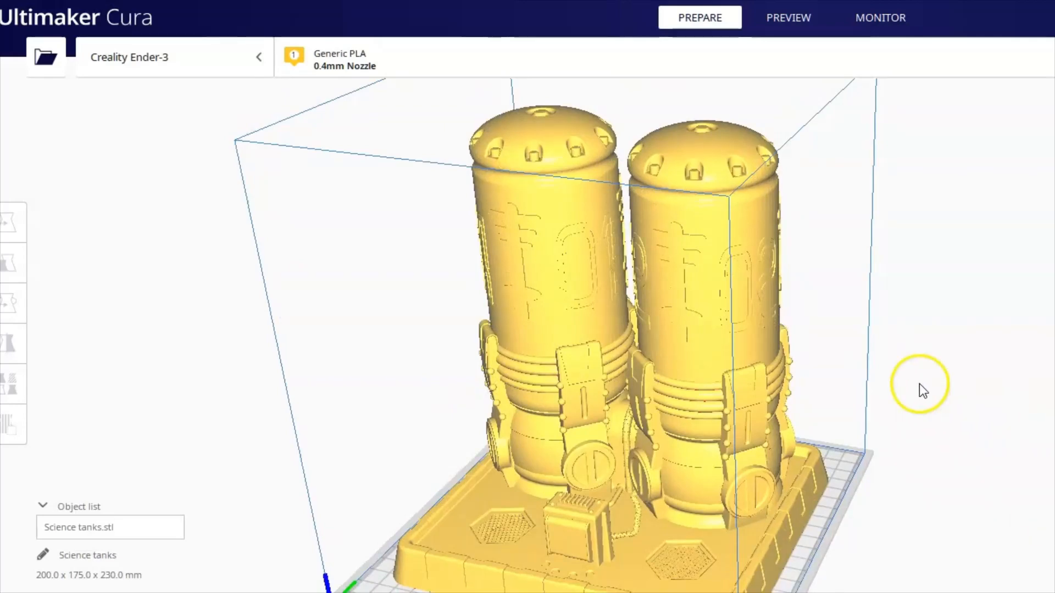
{"action": "left_click", "coordinate": [925, 471]}
{"action": "right_click_drag", "start_coordinate": [925, 471], "coordinate": [885, 459]}
{"action": "left_click", "coordinate": [861, 353]}
{"action": "right_click_drag", "start_coordinate": [862, 384], "coordinate": [864, 374]}
{"action": "left_click", "coordinate": [892, 446]}
{"action": "right_click_drag", "start_coordinate": [893, 446], "coordinate": [854, 451]}
{"action": "right_click_drag", "start_coordinate": [918, 560], "coordinate": [861, 481]}
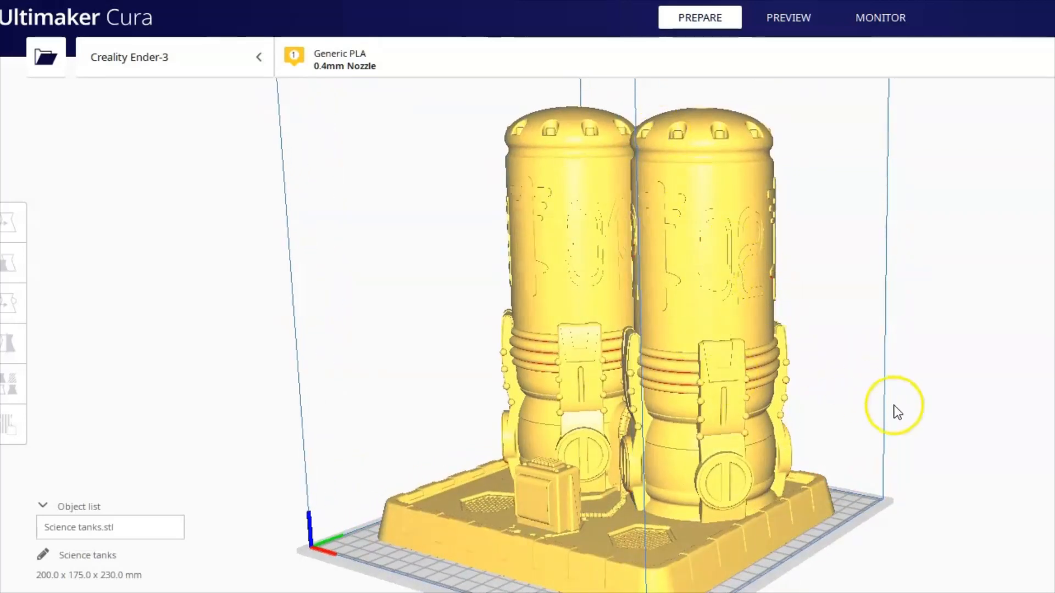
{"action": "right_click_drag", "start_coordinate": [865, 458], "coordinate": [766, 405]}
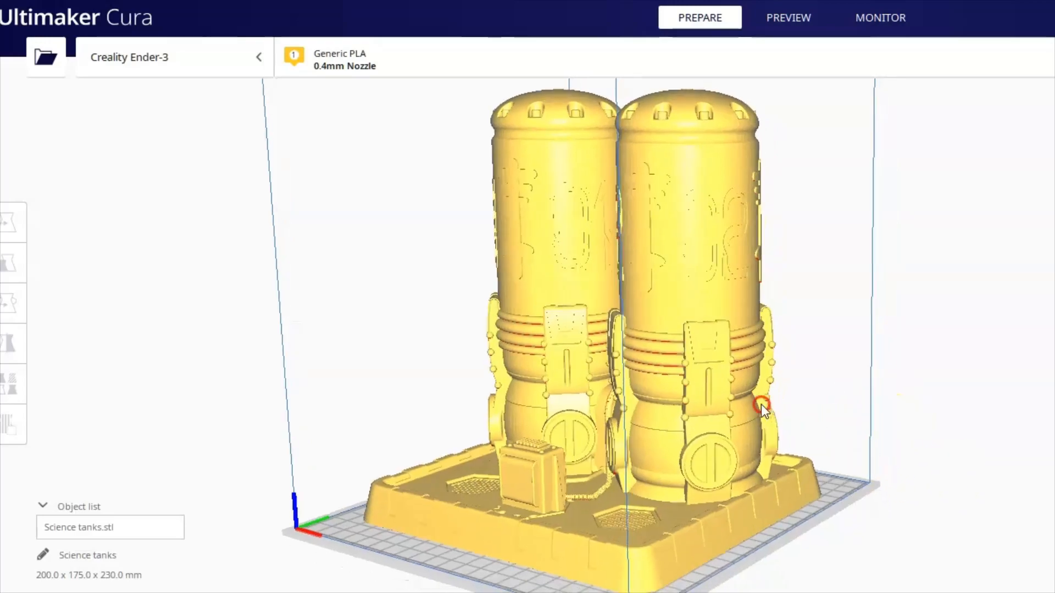
{"action": "right_click_drag", "start_coordinate": [873, 467], "coordinate": [873, 505]}
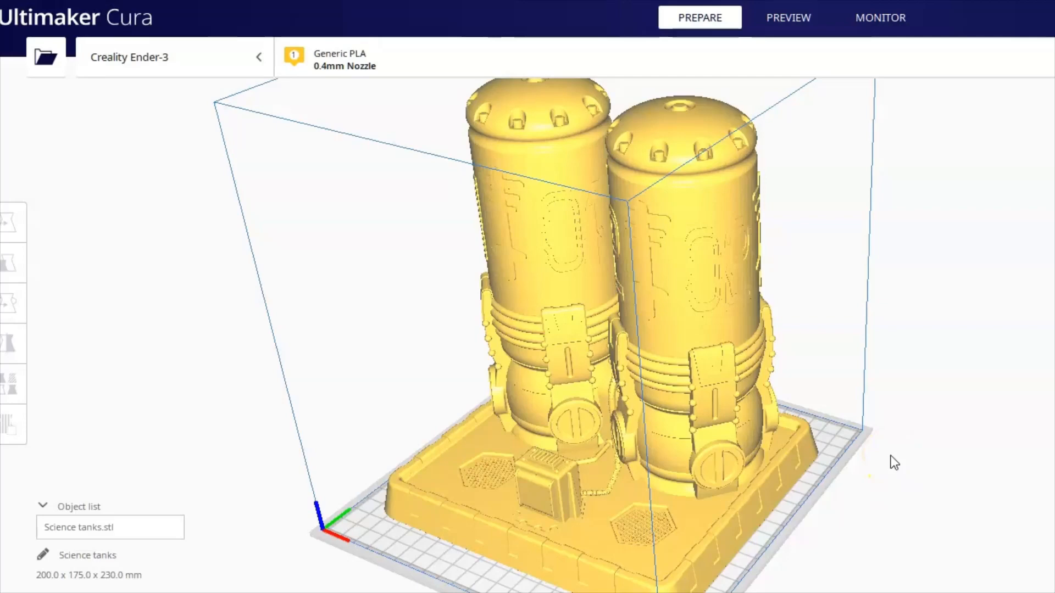
- Examine the base, console box, pipes and hexagonal grilles of the tanks close up, and the whole model once more
{"action": "right_click_drag", "start_coordinate": [769, 483], "coordinate": [750, 264]}
{"action": "scroll", "coordinate": [721, 535], "scroll_direction": "up", "scroll_amount": 3}
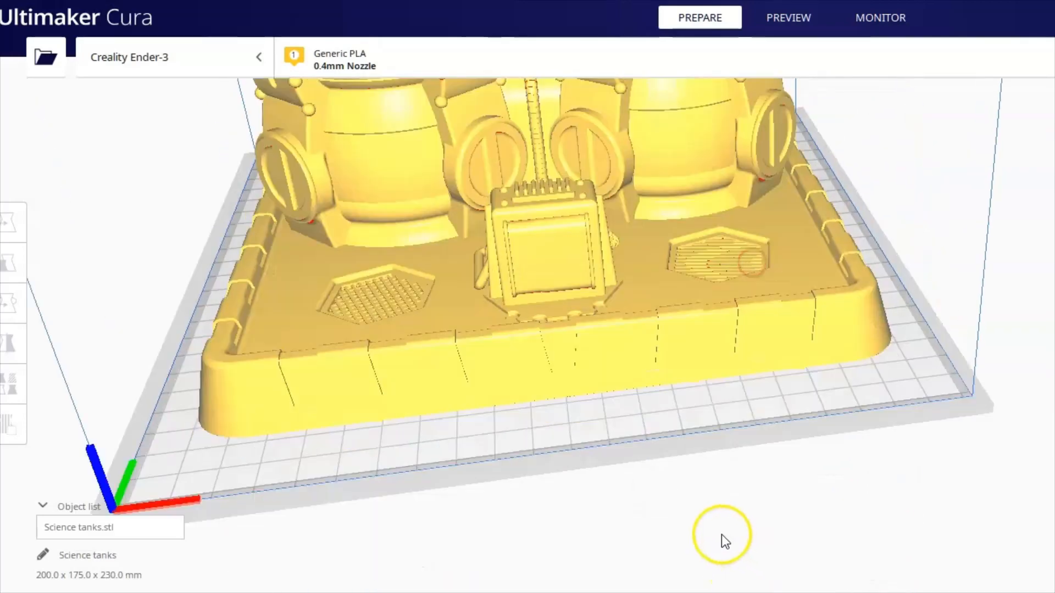
{"action": "scroll", "coordinate": [503, 245], "scroll_direction": "up", "scroll_amount": 5}
{"action": "scroll", "coordinate": [525, 360], "scroll_direction": "up", "scroll_amount": 3}
{"action": "right_click_drag", "start_coordinate": [525, 361], "coordinate": [720, 393]}
{"action": "scroll", "coordinate": [757, 426], "scroll_direction": "down", "scroll_amount": 4}
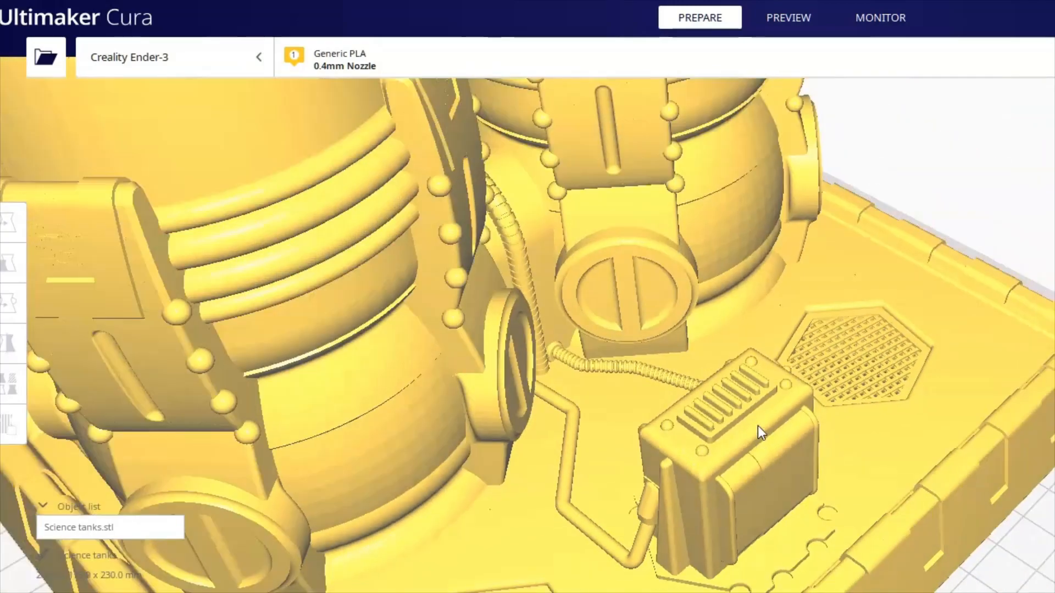
{"action": "scroll", "coordinate": [718, 424], "scroll_direction": "down", "scroll_amount": 8}
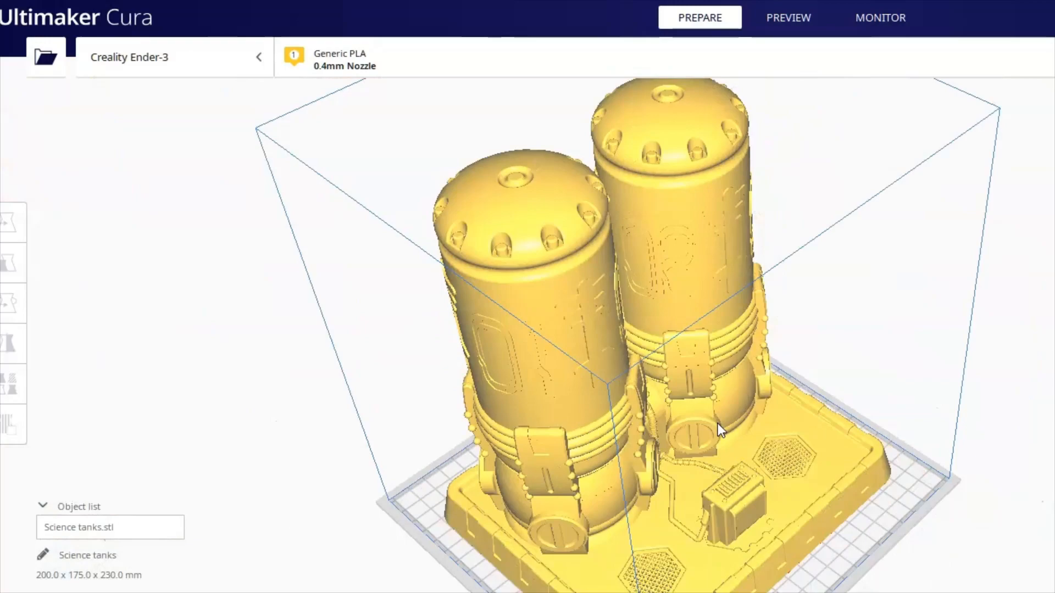
{"action": "right_click_drag", "start_coordinate": [717, 423], "coordinate": [757, 532]}
{"action": "scroll", "coordinate": [697, 258], "scroll_direction": "up", "scroll_amount": 3}
{"action": "scroll", "coordinate": [703, 276], "scroll_direction": "down", "scroll_amount": 4}
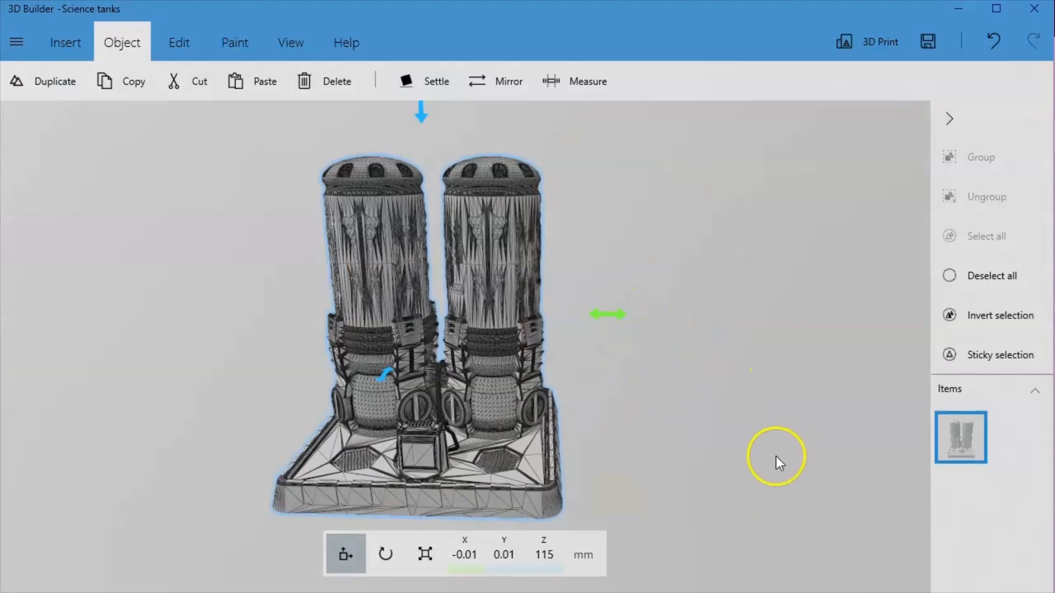
- Switch back to 3D Builder and centre the view on the tanks
{"action": "left_click_drag", "start_coordinate": [776, 463], "coordinate": [614, 490]}
{"action": "left_click", "coordinate": [310, 51]}
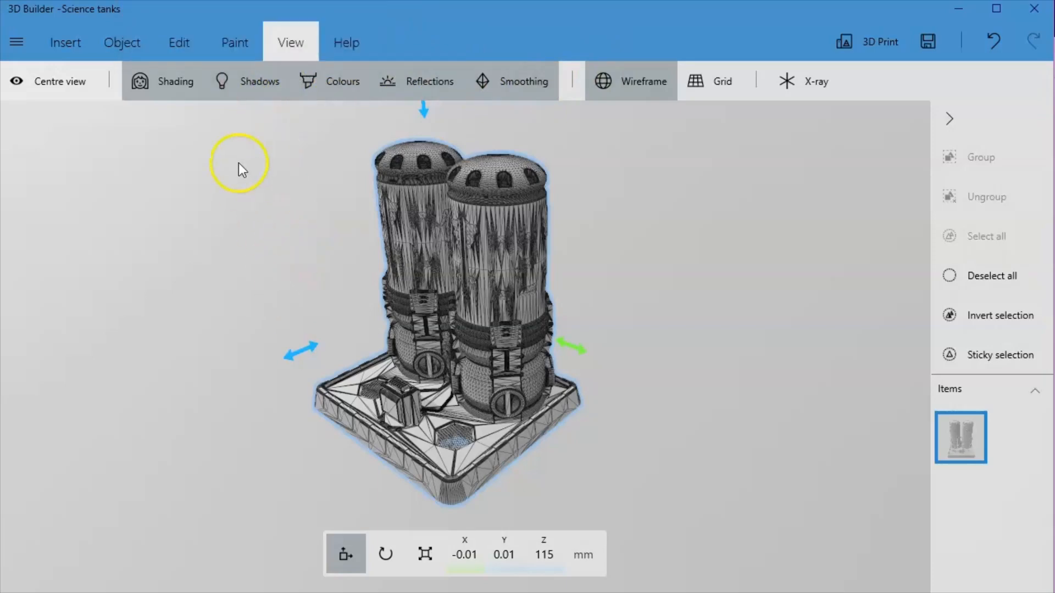
{"action": "left_click", "coordinate": [60, 82]}
{"action": "scroll", "coordinate": [574, 393], "scroll_direction": "up", "scroll_amount": 2}
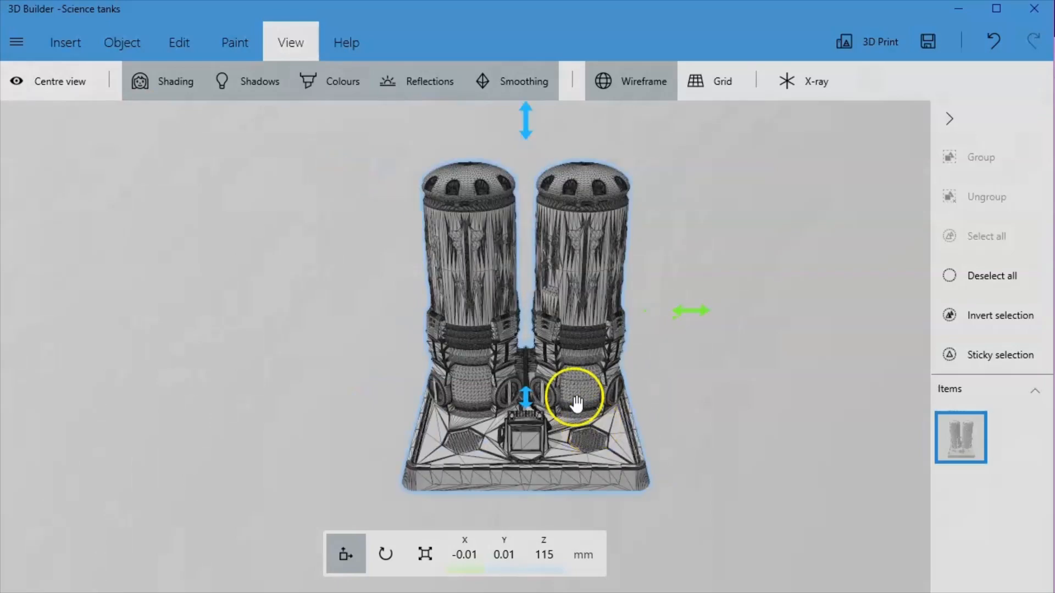
- Try the tanks' display with wireframe, shadows, colours, reflections, smoothing and shading switched off, and switch them all back on
{"action": "left_click", "coordinate": [166, 80]}
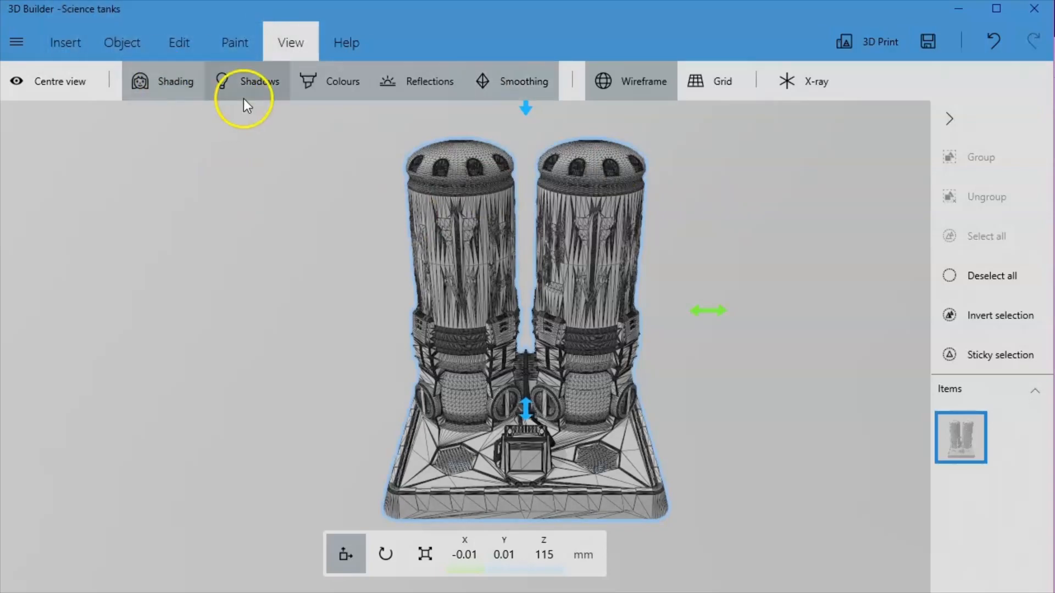
{"action": "left_click", "coordinate": [629, 91]}
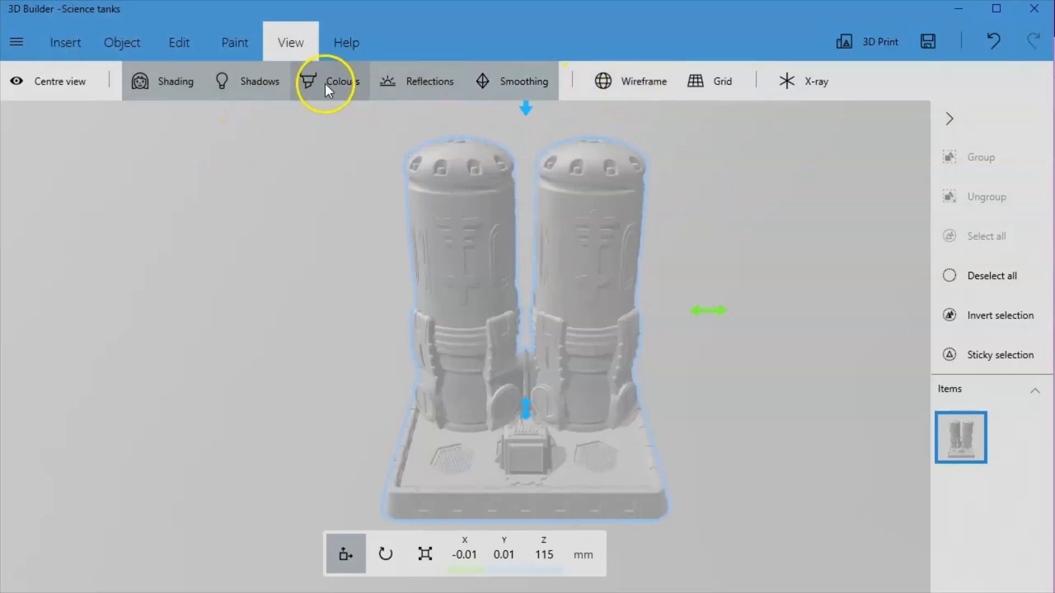
{"action": "left_click", "coordinate": [249, 91]}
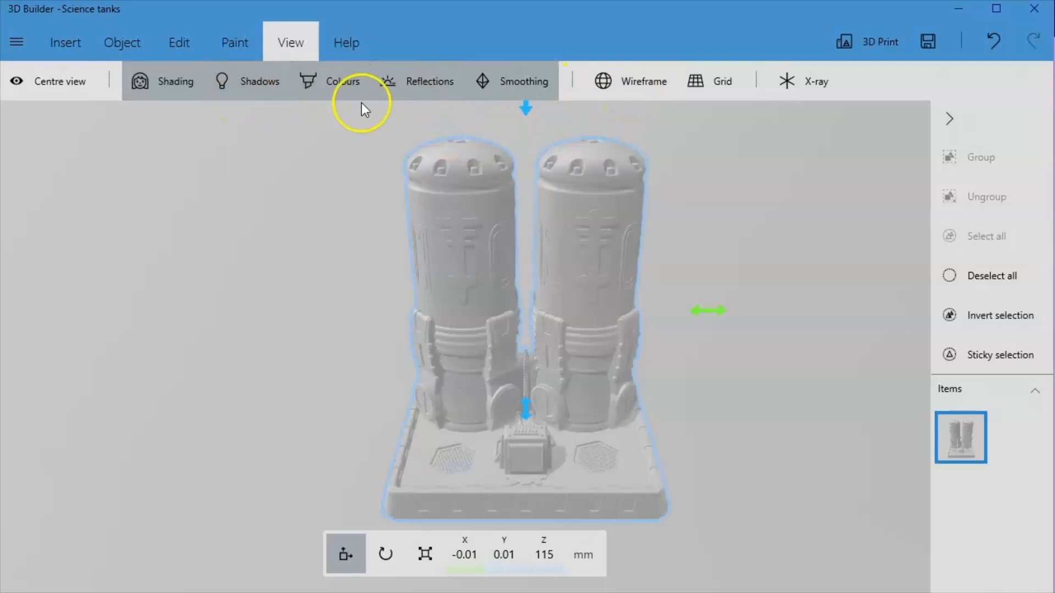
{"action": "left_click", "coordinate": [339, 97]}
{"action": "left_click", "coordinate": [383, 80]}
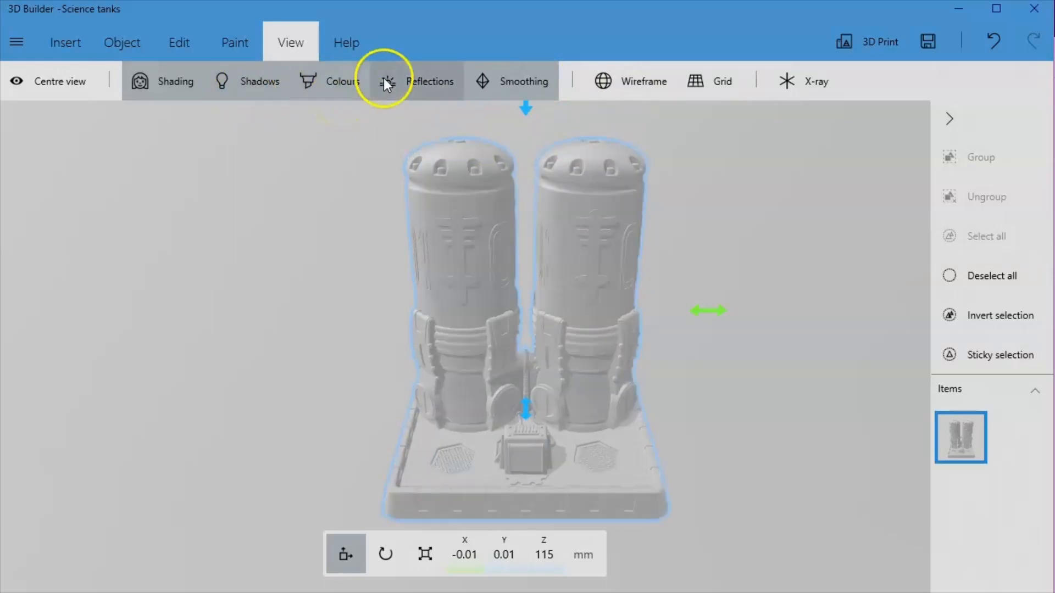
{"action": "left_click", "coordinate": [515, 93]}
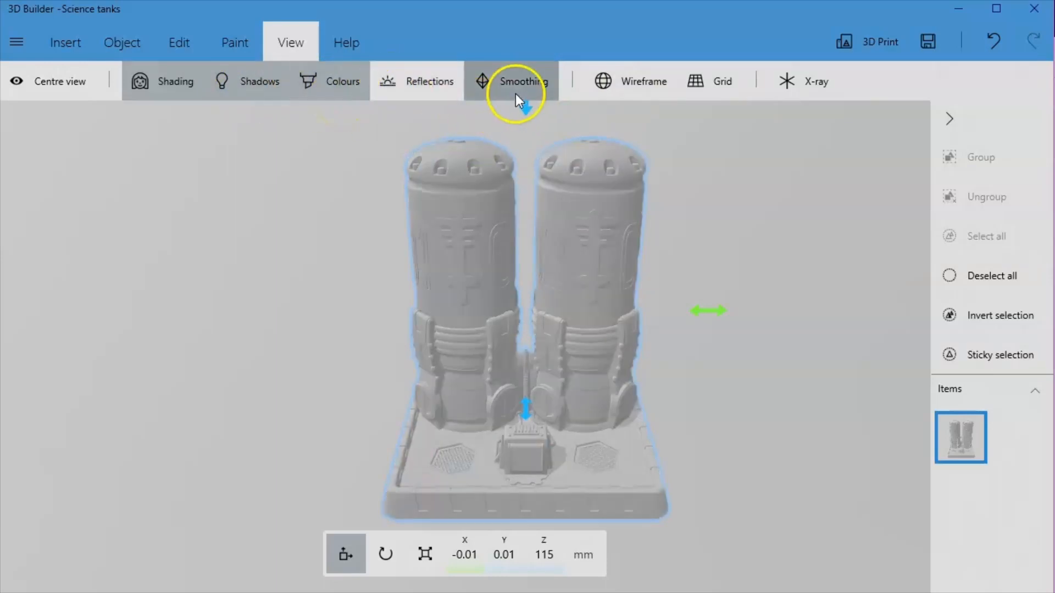
{"action": "left_click", "coordinate": [440, 91]}
{"action": "left_click", "coordinate": [156, 97]}
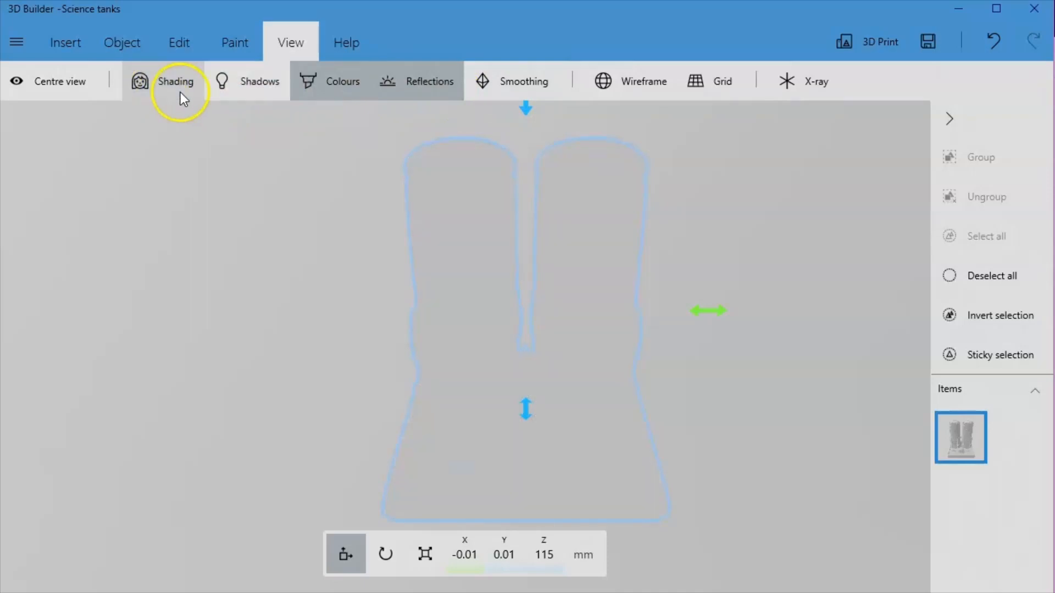
{"action": "left_click", "coordinate": [177, 91]}
{"action": "left_click", "coordinate": [517, 80]}
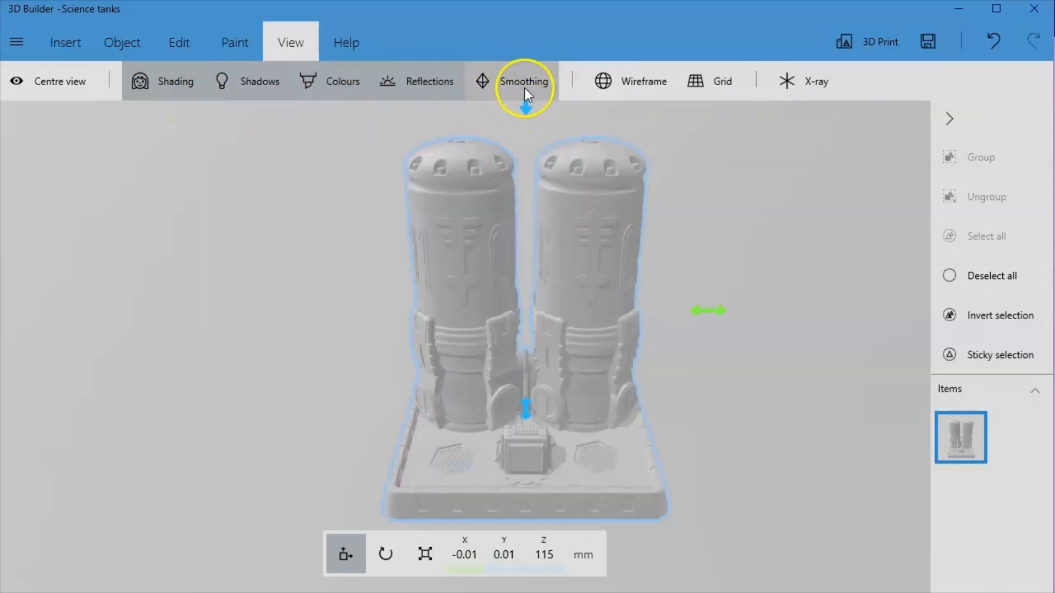
{"action": "left_click", "coordinate": [609, 91]}
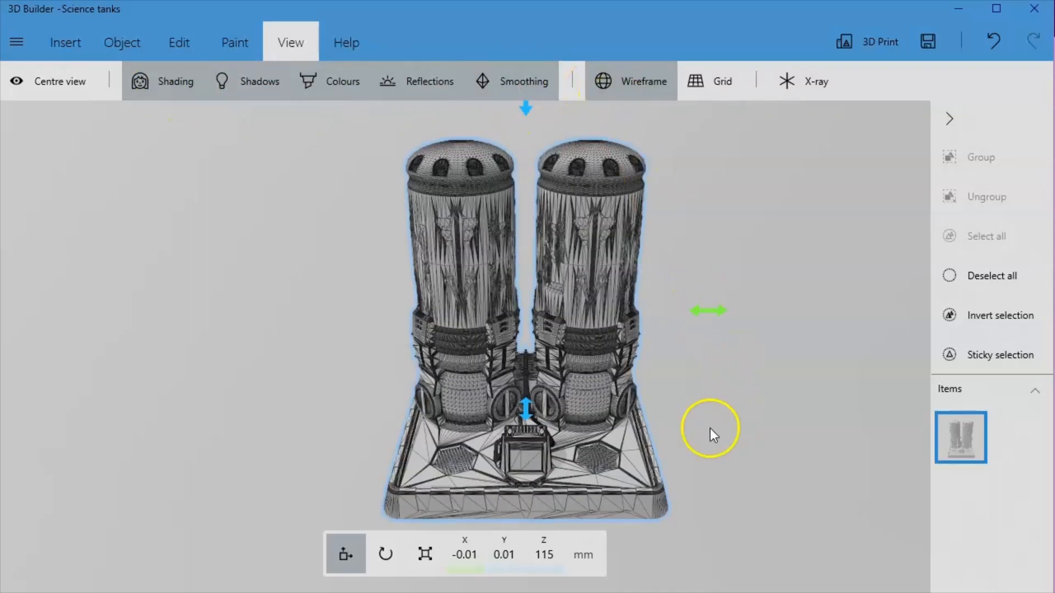
- Inspect the tanks' mesh lines from an angle and turn off the wireframe display
{"action": "left_click_drag", "start_coordinate": [709, 428], "coordinate": [589, 440]}
{"action": "scroll", "coordinate": [584, 440], "scroll_direction": "up", "scroll_amount": 3}
{"action": "scroll", "coordinate": [585, 441], "scroll_direction": "down", "scroll_amount": 3}
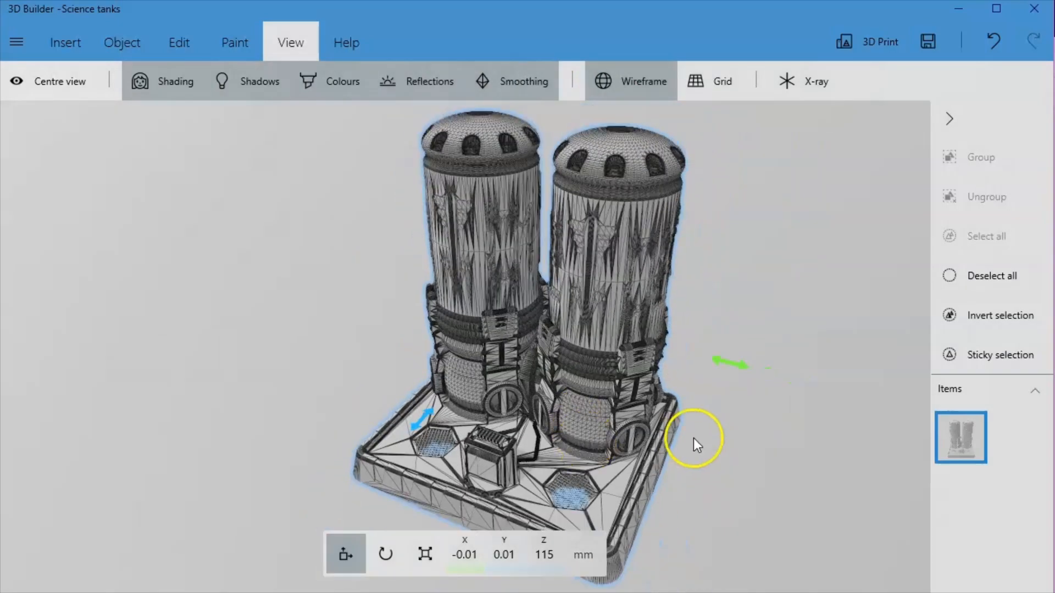
{"action": "left_click_drag", "start_coordinate": [693, 437], "coordinate": [593, 388]}
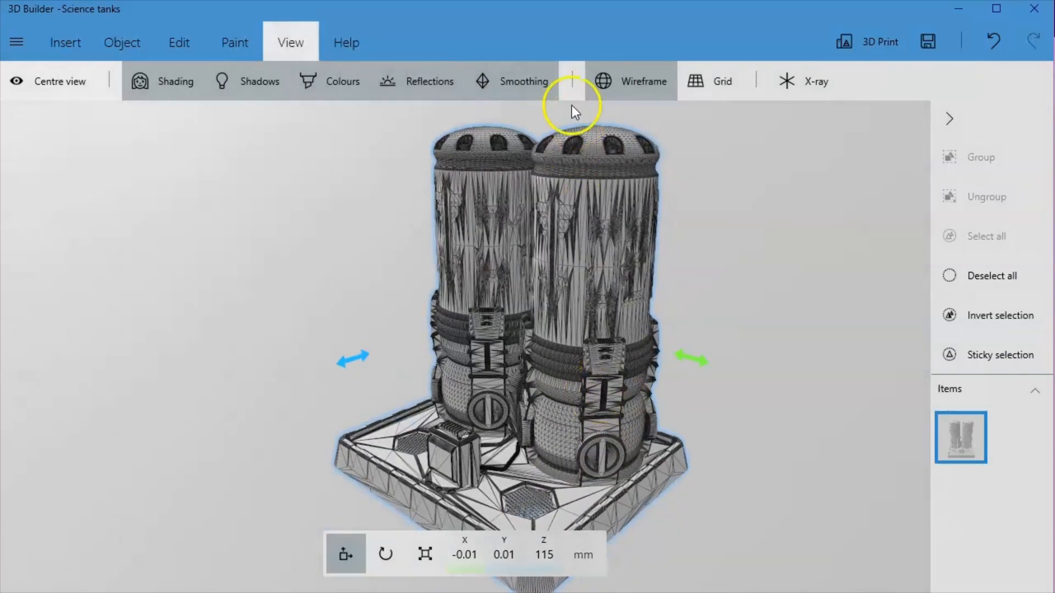
{"action": "left_click", "coordinate": [651, 93]}
- Try the Light, Default and Dark grid modes, and set the grid mode back to None grid
{"action": "left_click", "coordinate": [720, 88]}
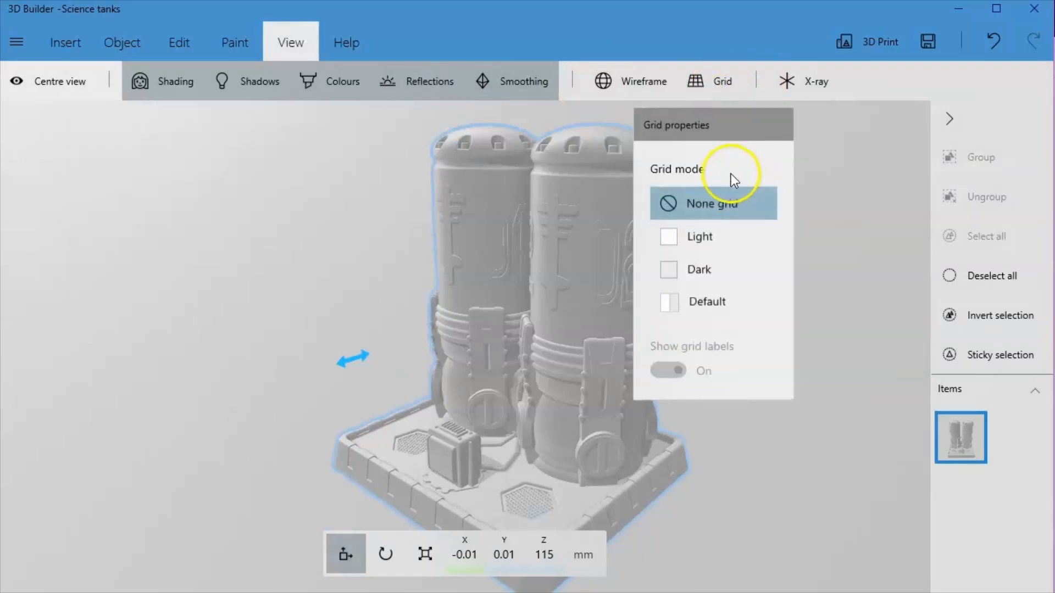
{"action": "left_click", "coordinate": [717, 245]}
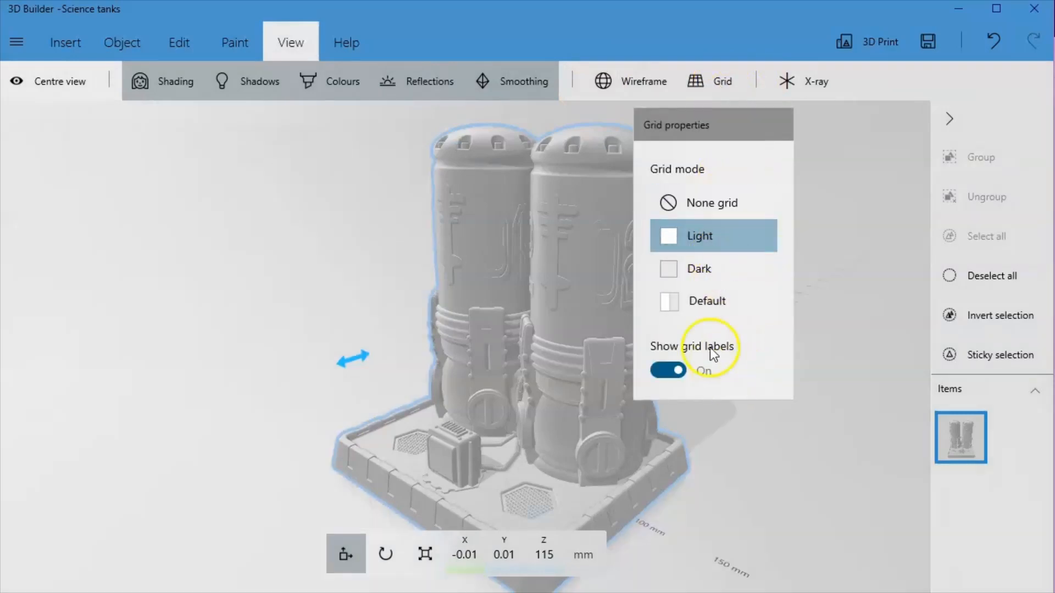
{"action": "left_click", "coordinate": [726, 312]}
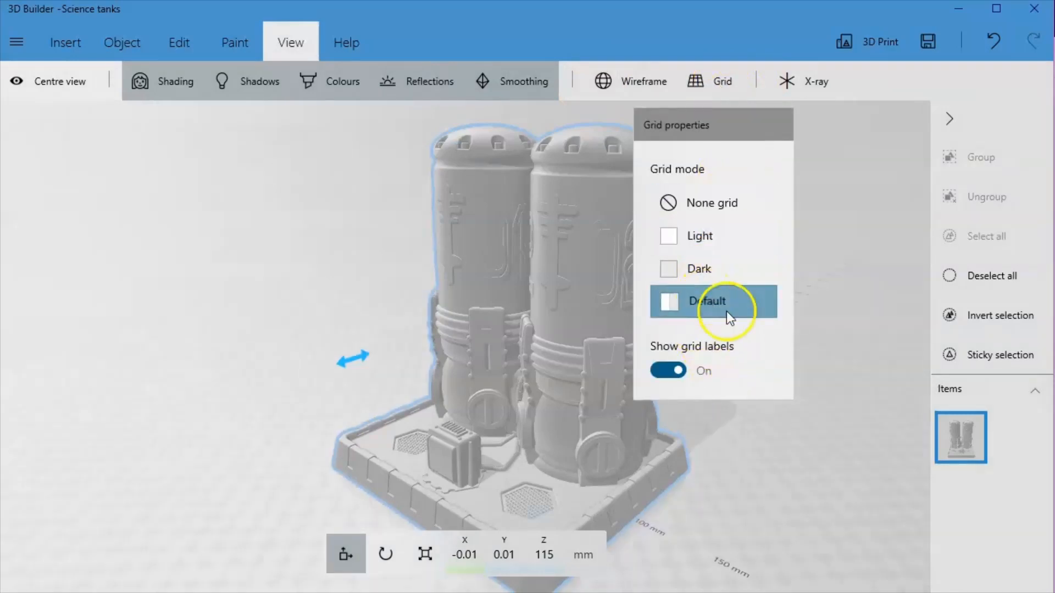
{"action": "left_click", "coordinate": [688, 271]}
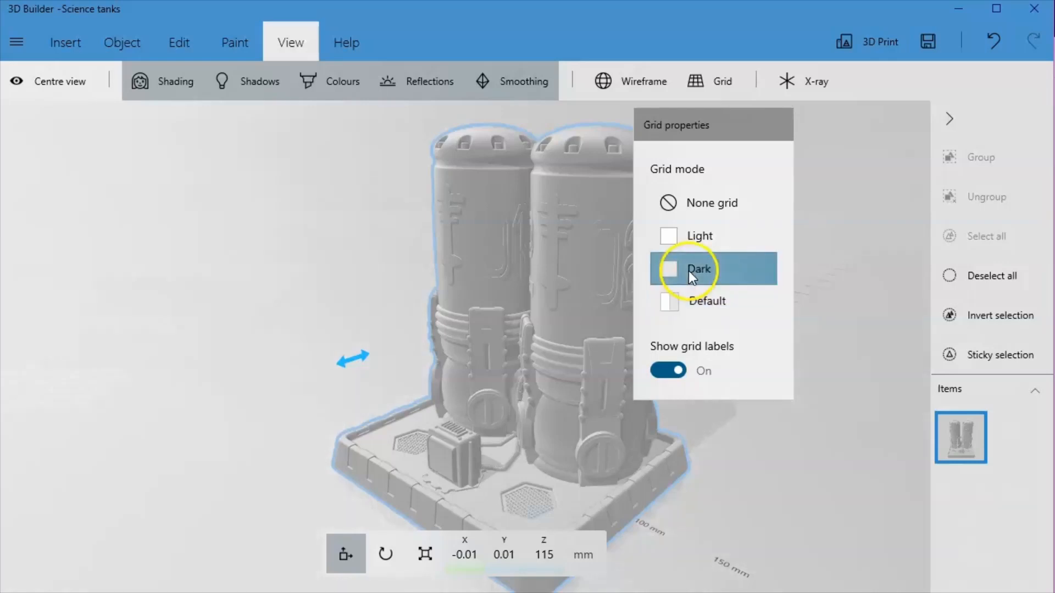
{"action": "left_click", "coordinate": [704, 305]}
{"action": "left_click", "coordinate": [683, 238]}
{"action": "left_click", "coordinate": [694, 202]}
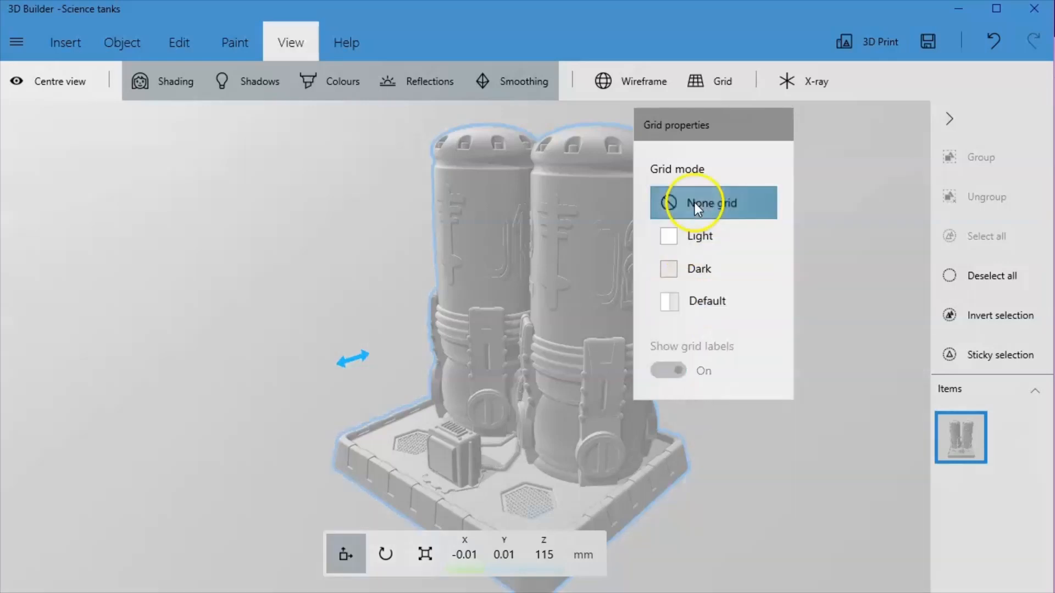
{"action": "left_click", "coordinate": [859, 193]}
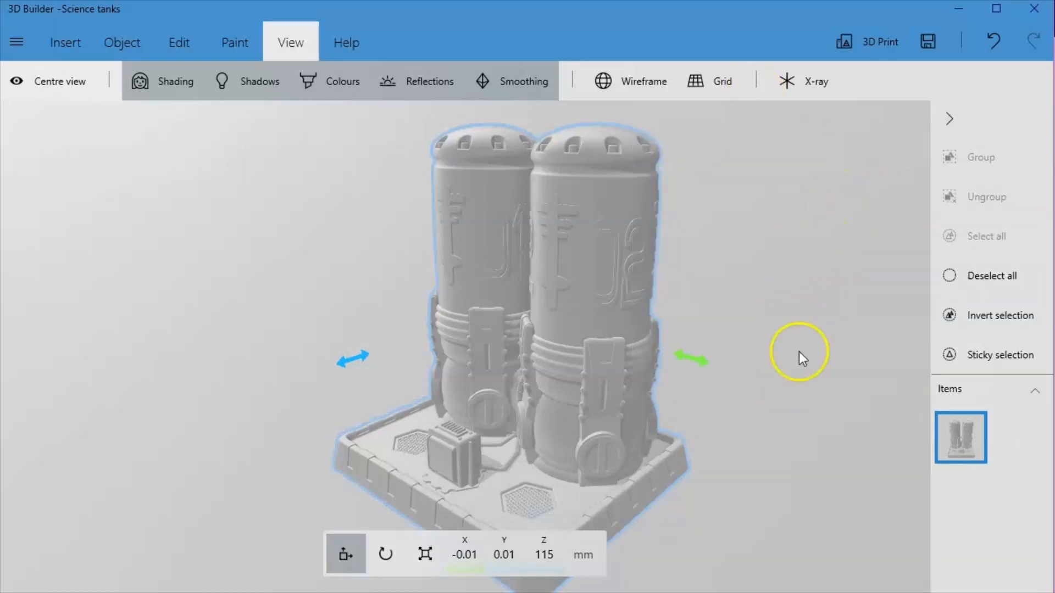
- View the tanks from nearer the front and turn on the X-ray display
{"action": "right_click_drag", "start_coordinate": [814, 425], "coordinate": [791, 423]}
{"action": "left_click_drag", "start_coordinate": [790, 423], "coordinate": [944, 422]}
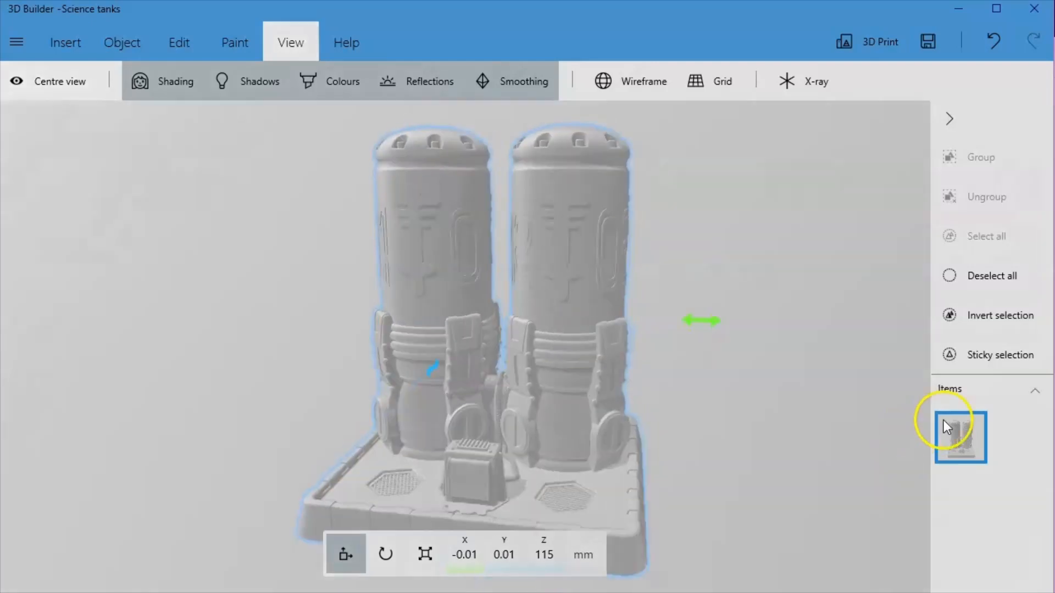
{"action": "left_click", "coordinate": [792, 74]}
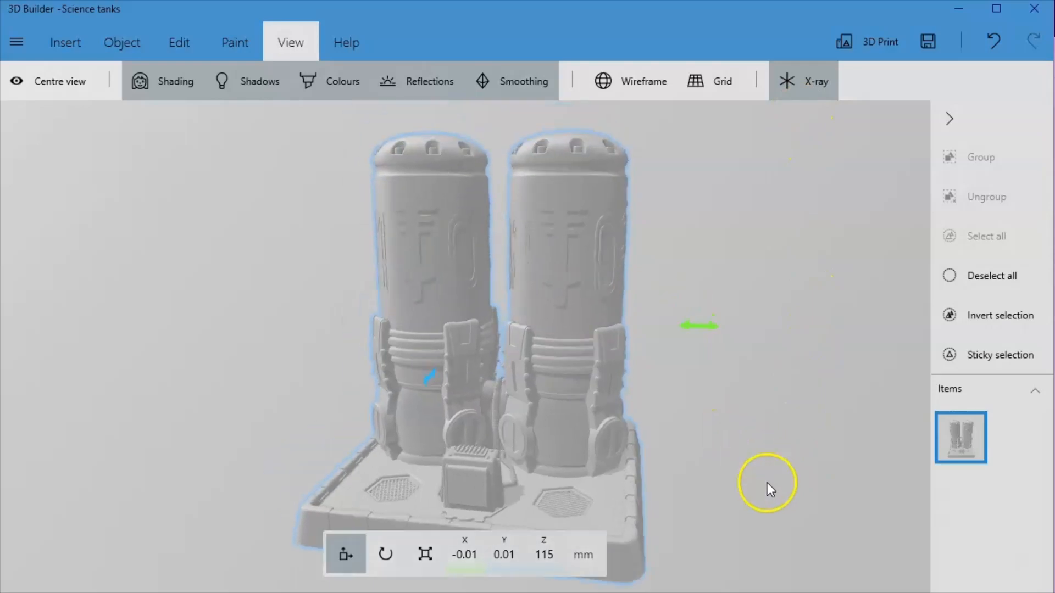
- Turn off the X-ray display and view the tanks from slightly higher up
{"action": "mouse_move", "coordinate": [767, 483]}
{"action": "left_mouse_down"}
{"action": "mouse_move", "coordinate": [648, 330]}
{"action": "mouse_move", "coordinate": [714, 427]}
{"action": "mouse_move", "coordinate": [763, 471]}
{"action": "left_mouse_up"}
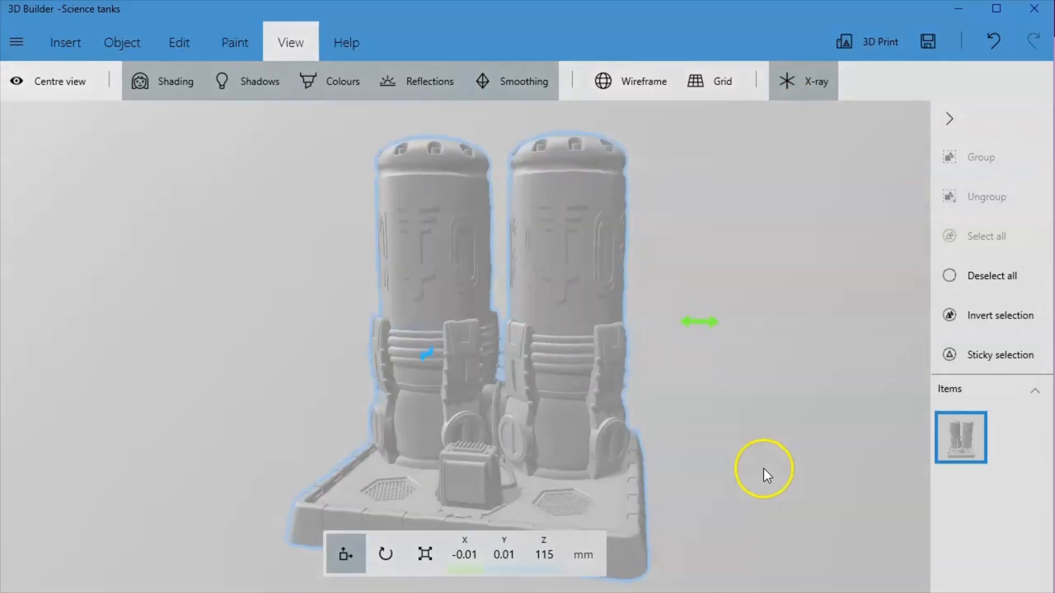
{"action": "left_click", "coordinate": [819, 85]}
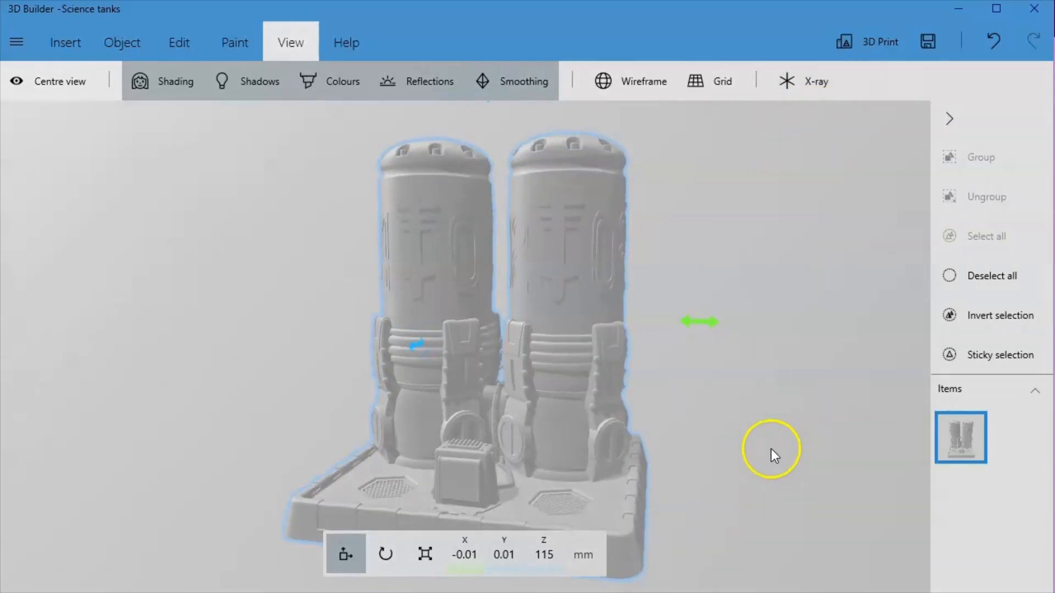
{"action": "left_click_drag", "start_coordinate": [765, 451], "coordinate": [764, 489]}
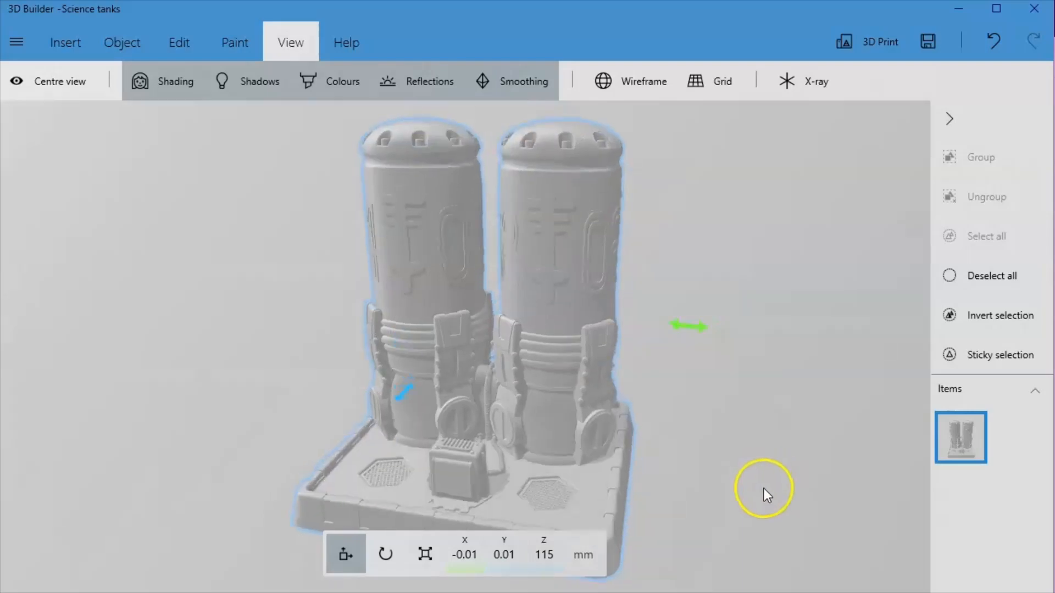
- Turn on the wireframe display and inspect the tanks' mesh lines from a front corner, near and far
{"action": "left_click", "coordinate": [642, 85]}
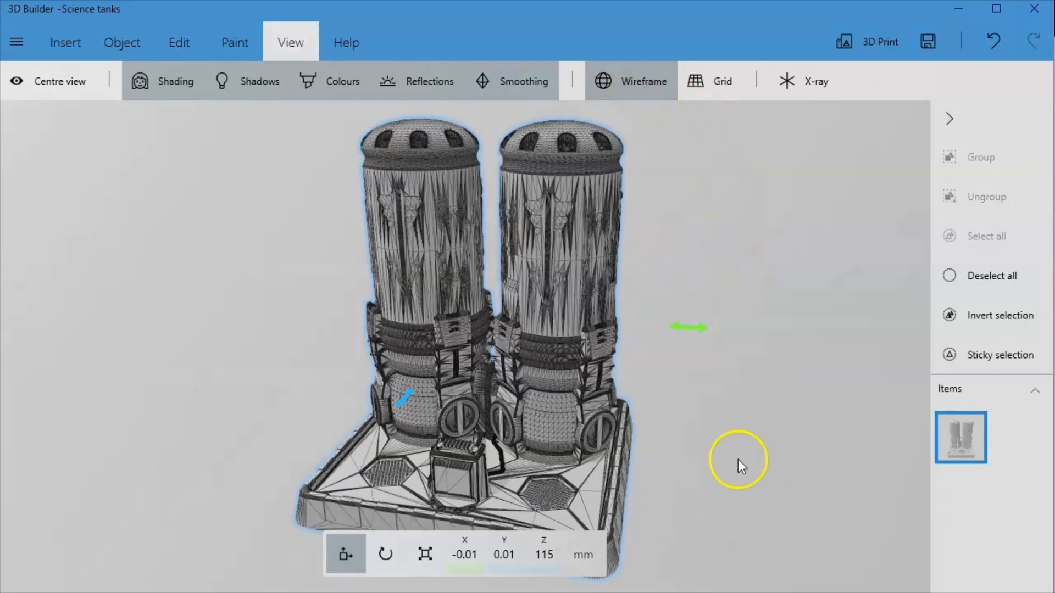
{"action": "left_click_drag", "start_coordinate": [737, 459], "coordinate": [631, 468]}
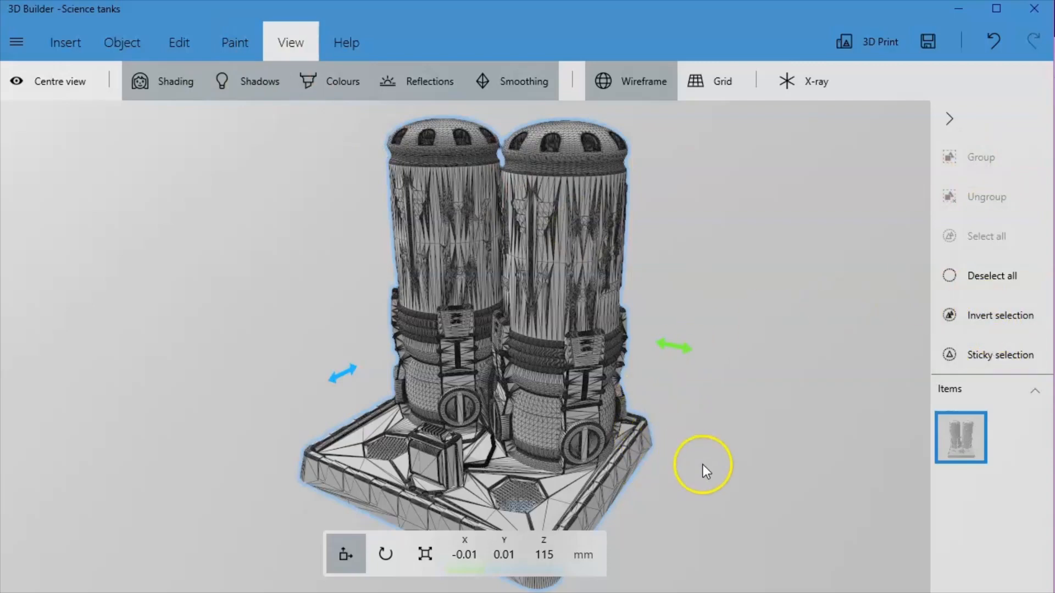
{"action": "scroll", "coordinate": [703, 463], "scroll_direction": "up", "scroll_amount": 4}
{"action": "scroll", "coordinate": [713, 466], "scroll_direction": "down", "scroll_amount": 5}
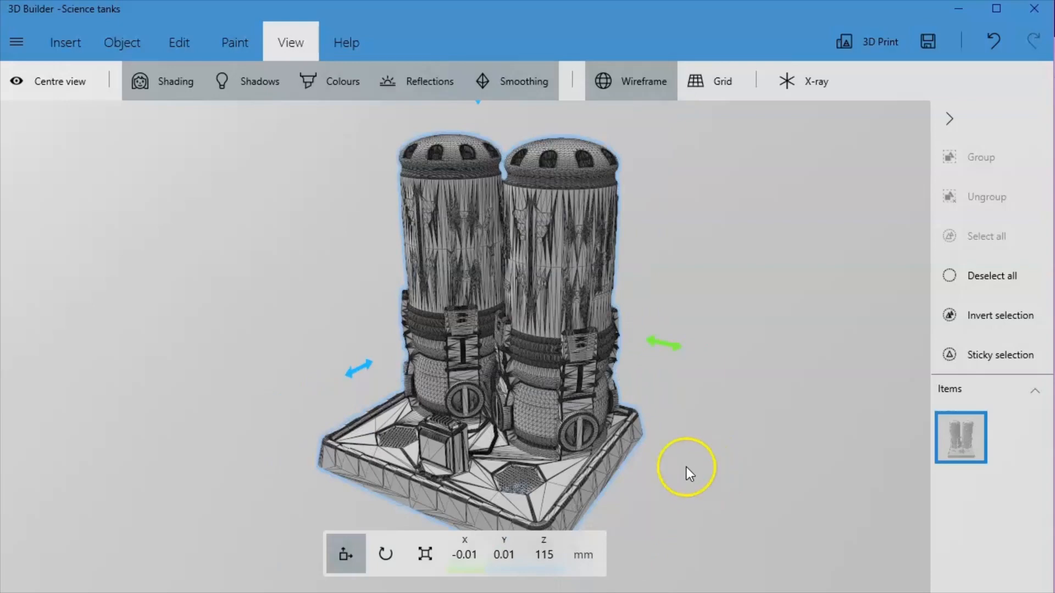